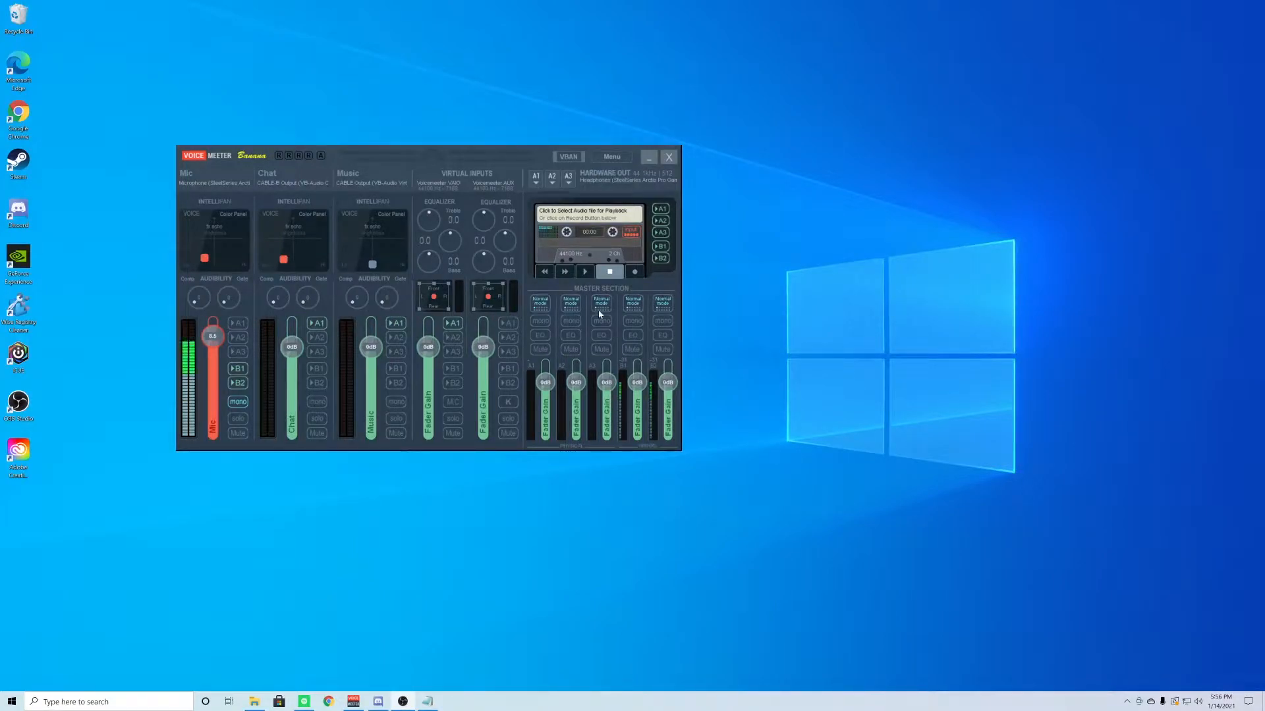
Switch to Chrome, search Google for "voicemeter banana" and open VB-Audio's Voicemeeter Banana page.
click(328, 702)
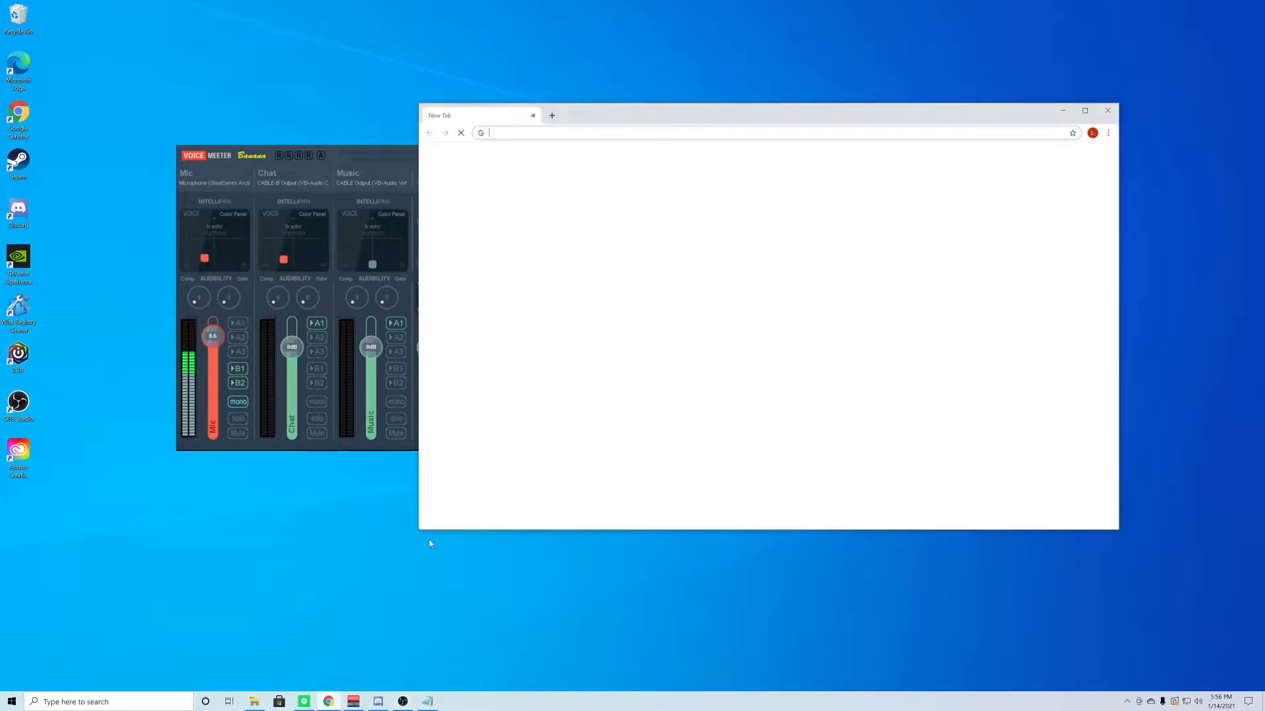
click(682, 307)
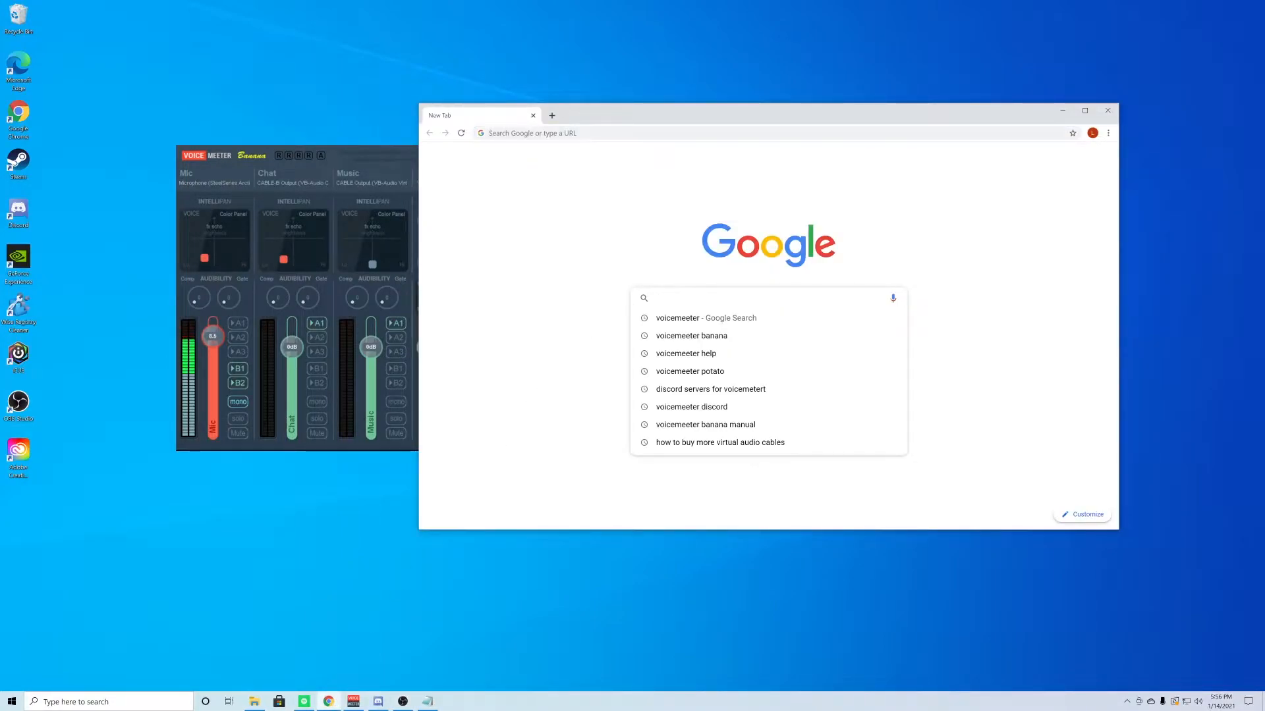
text(voicemeter banana)
key(Return)
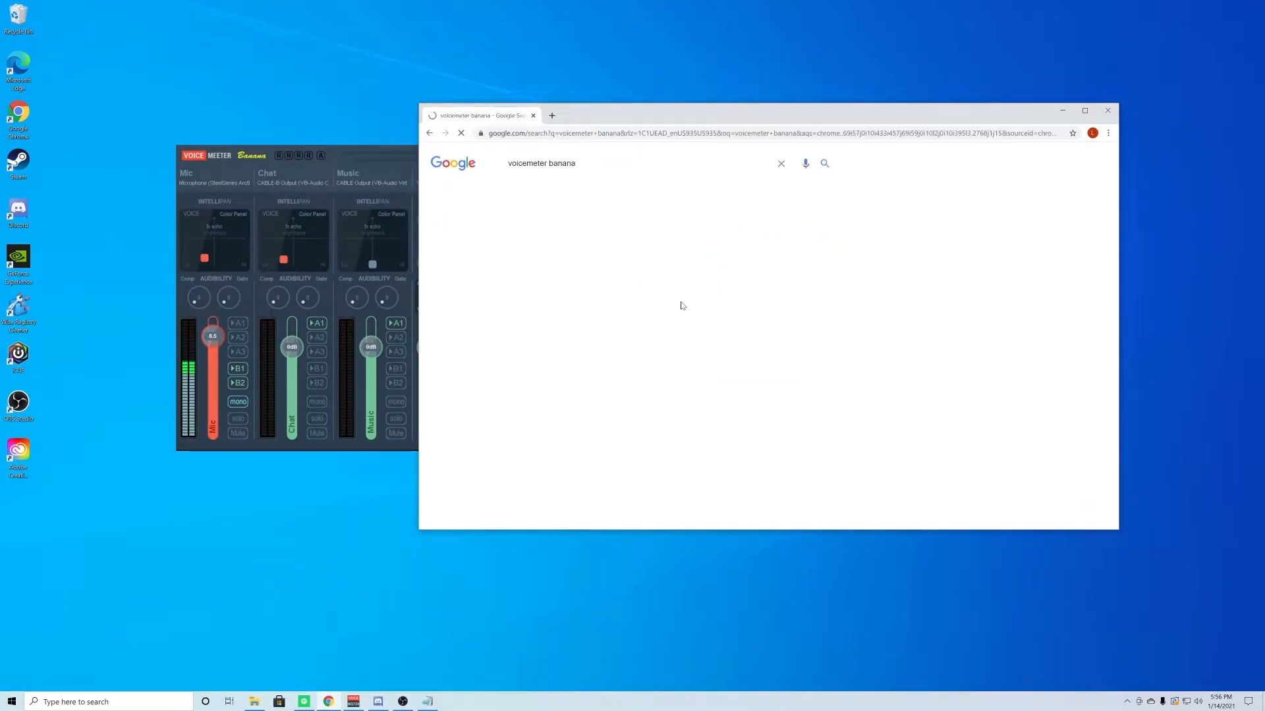
click(613, 290)
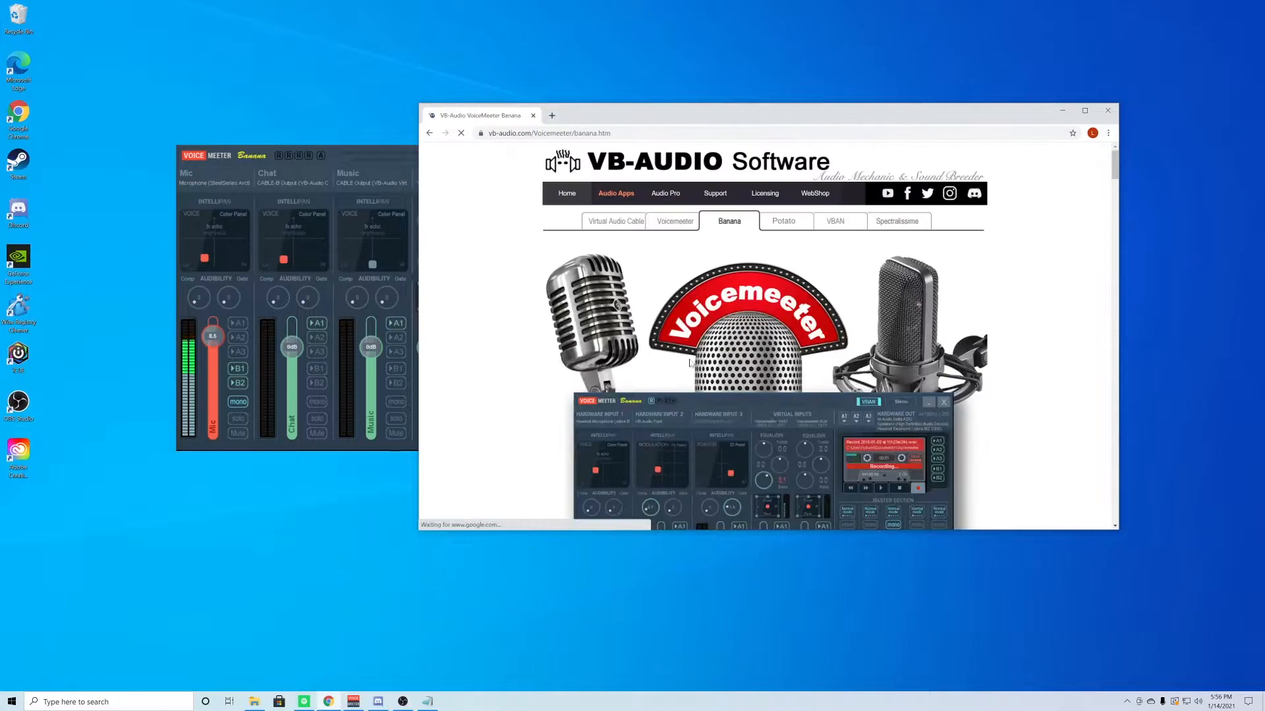
Download the Voicemeeter 2.0.5.4 ZIP package, open the downloaded archive, and return to the desktop.
scroll(664, 277, down, 6)
scroll(723, 293, down, 2)
scroll(709, 264, up, 1)
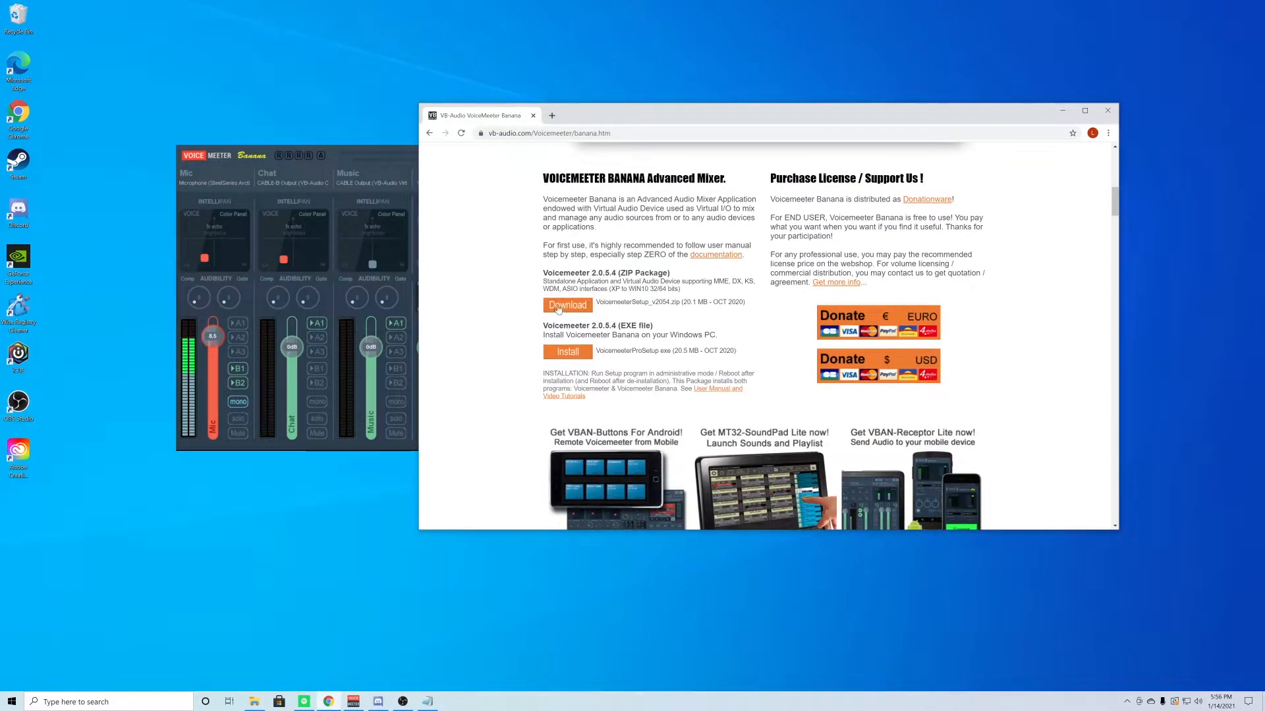
click(556, 309)
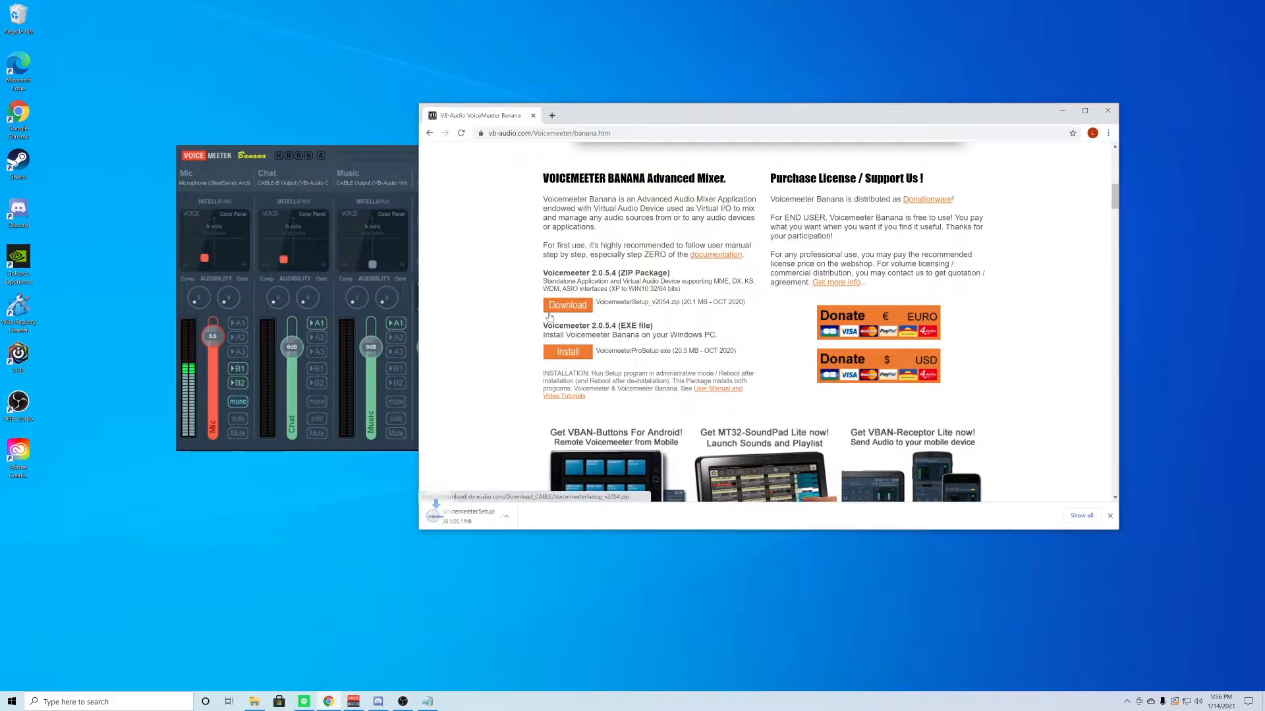
click(462, 517)
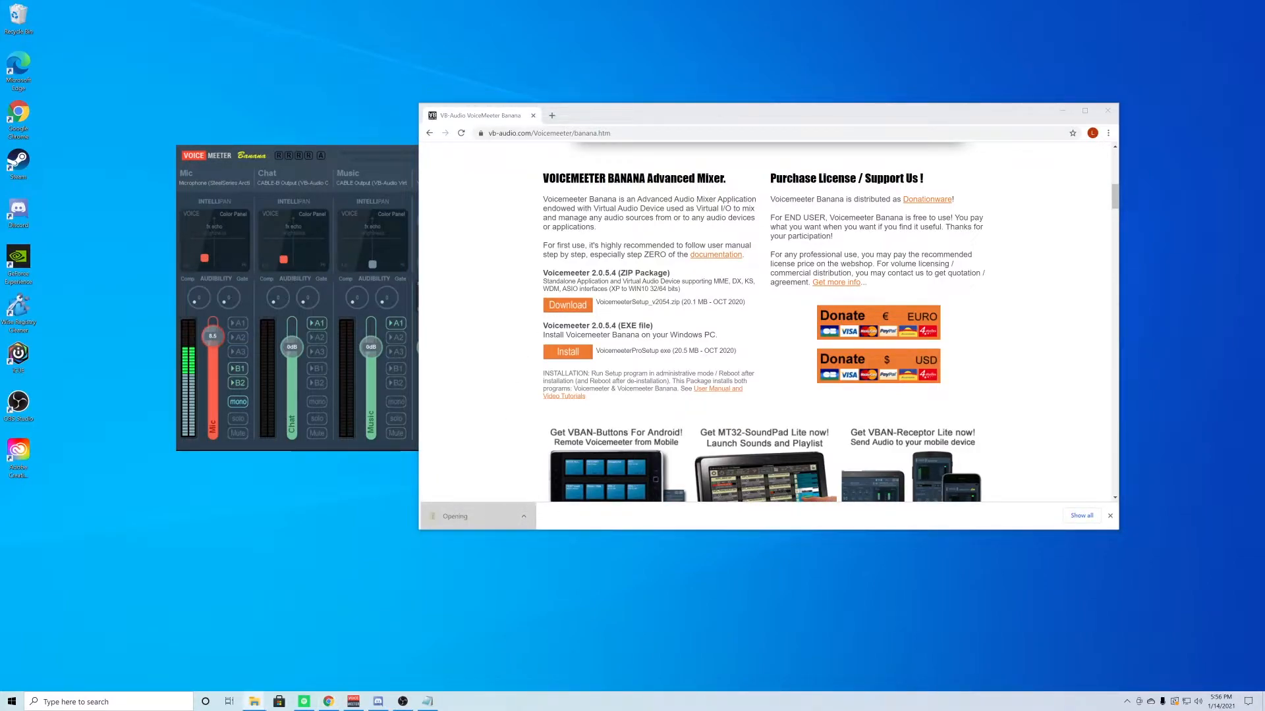
click(490, 373)
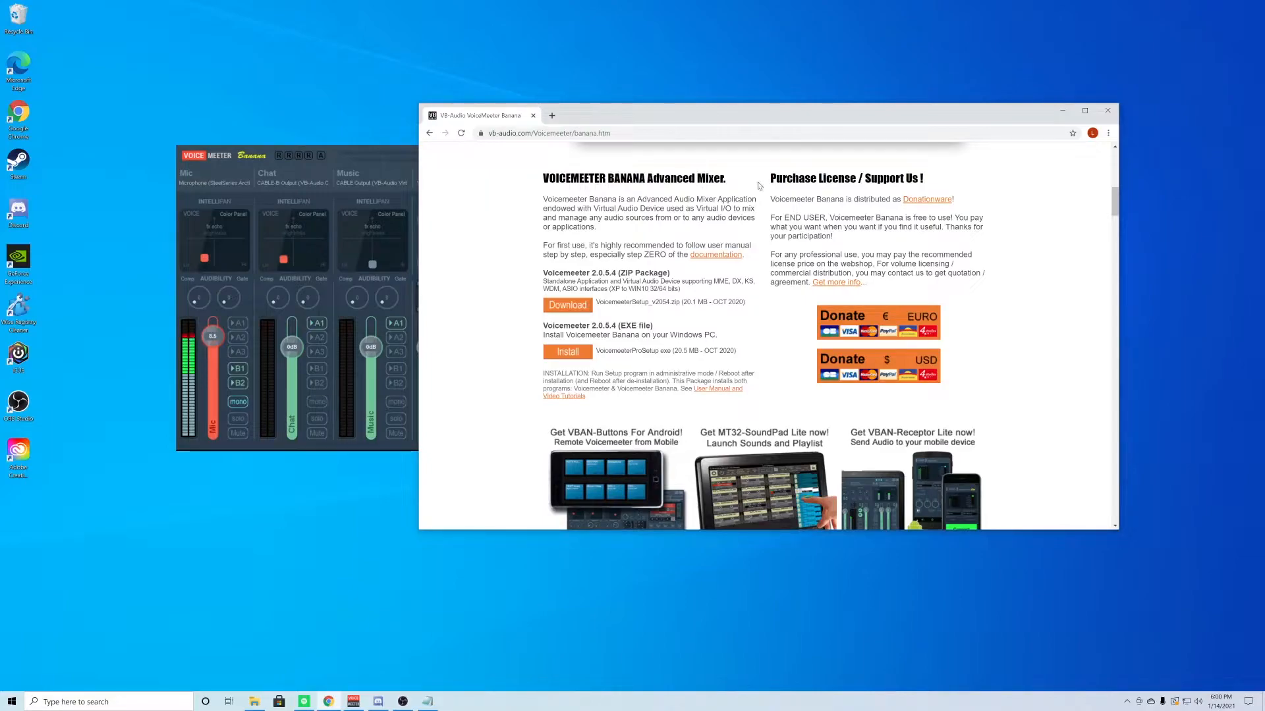
click(1062, 110)
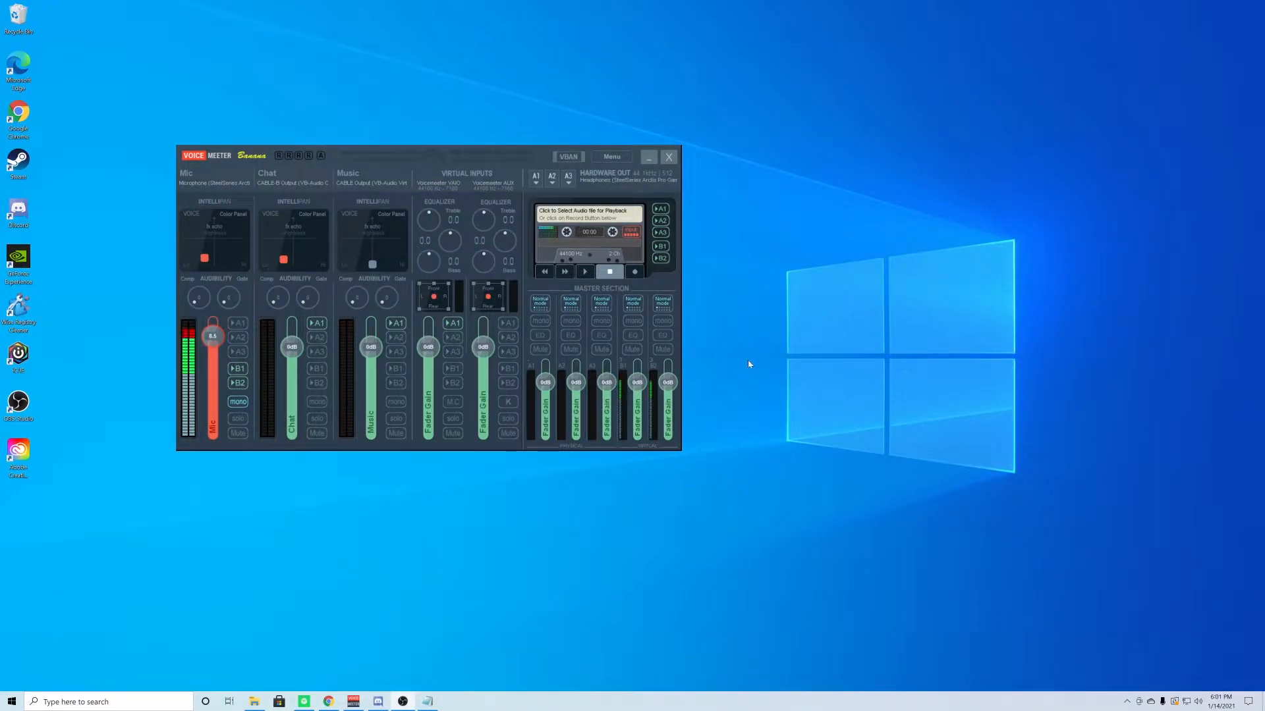
Open the Windows Sound settings and check the playback devices for VoiceMeeter Input's default status.
right_click(1200, 703)
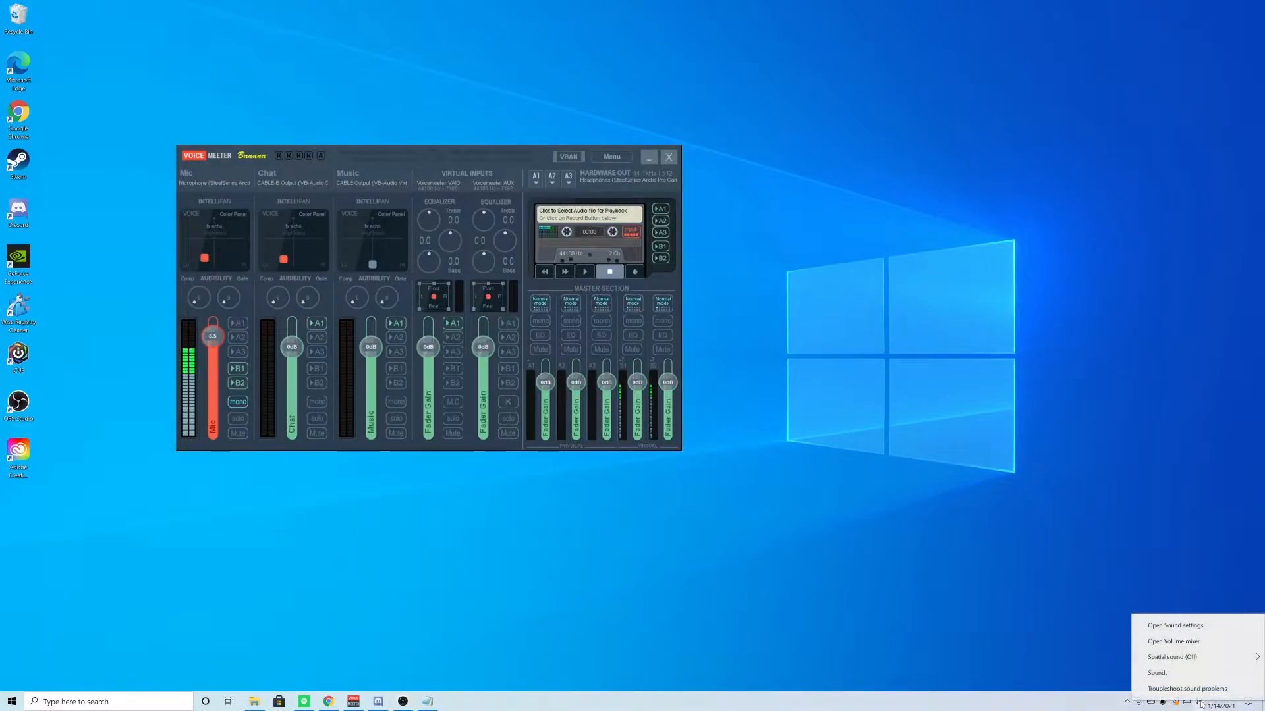
click(1178, 673)
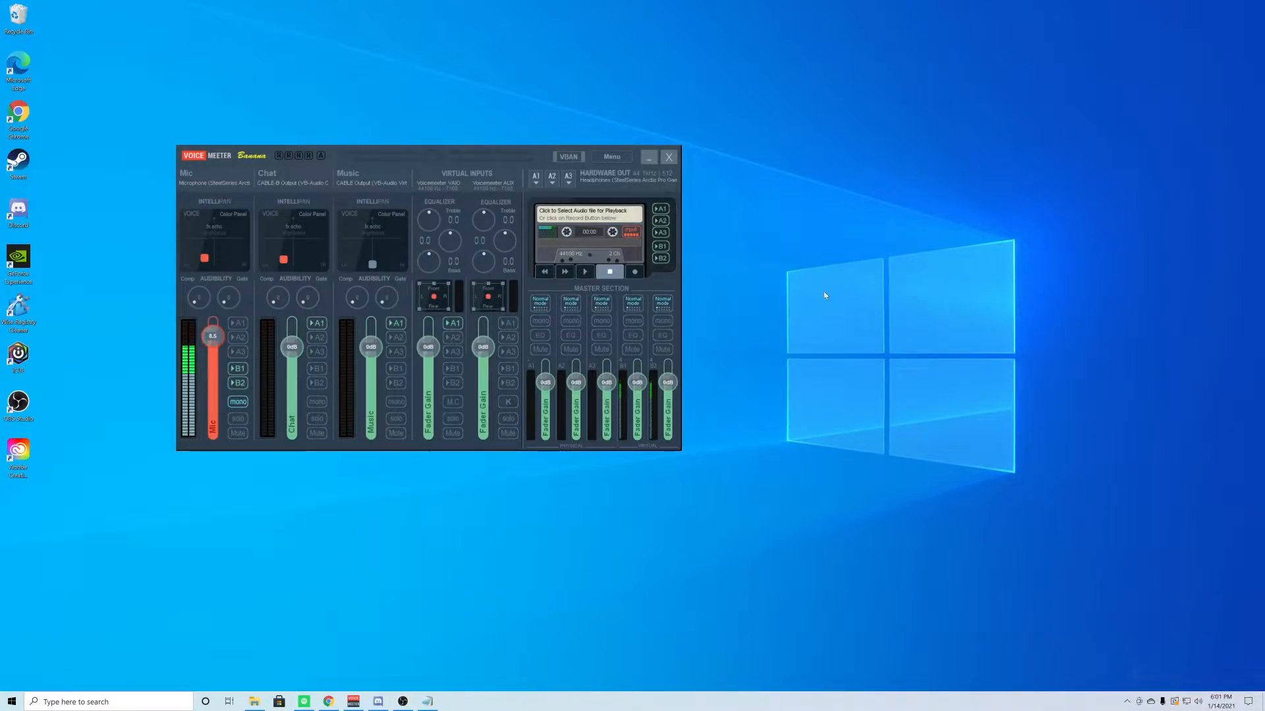
drag(61, 26, 791, 158)
click(766, 170)
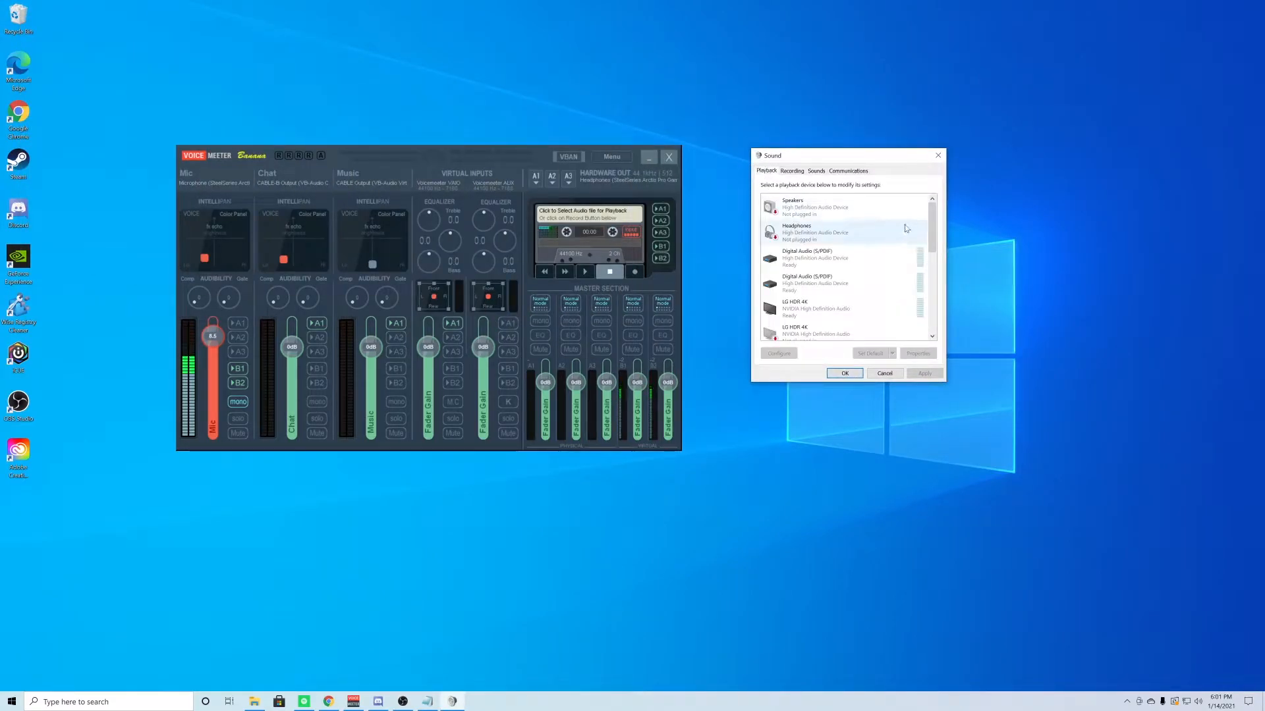
drag(934, 222, 934, 303)
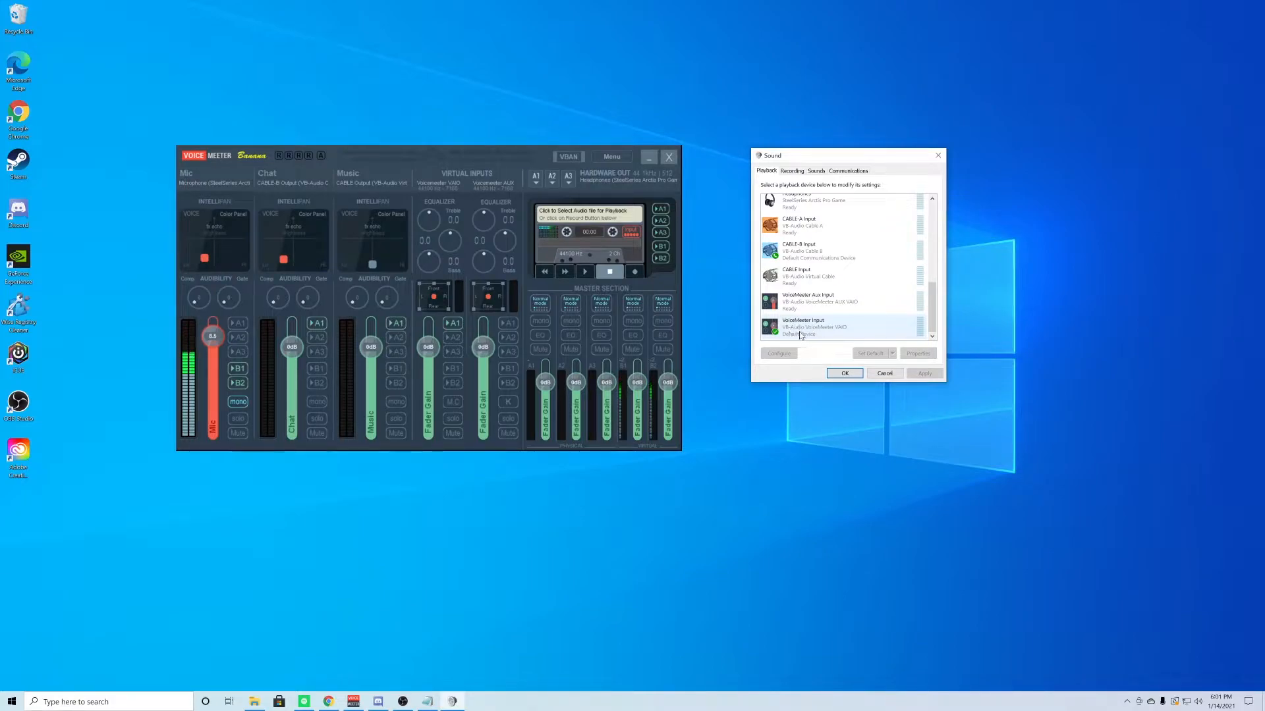
Check the recording devices for VoiceMeeter Output's default status, and close the Sound settings.
click(793, 171)
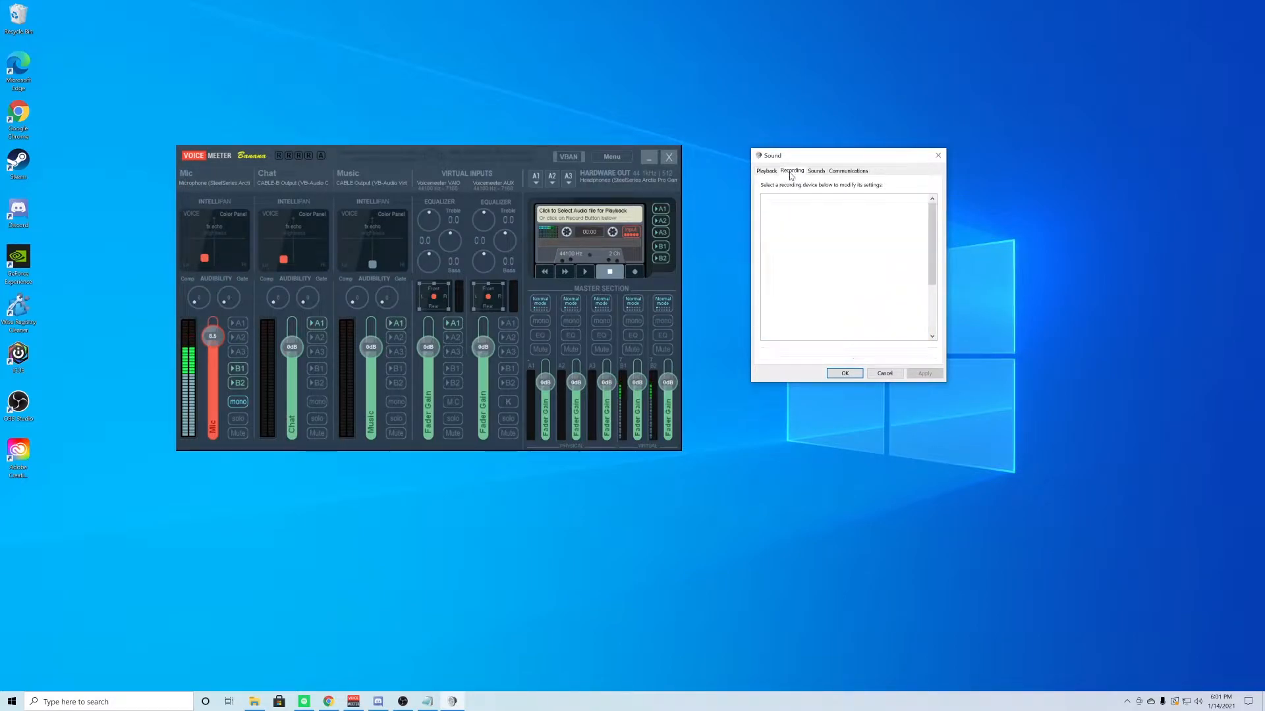
scroll(810, 277, down, 3)
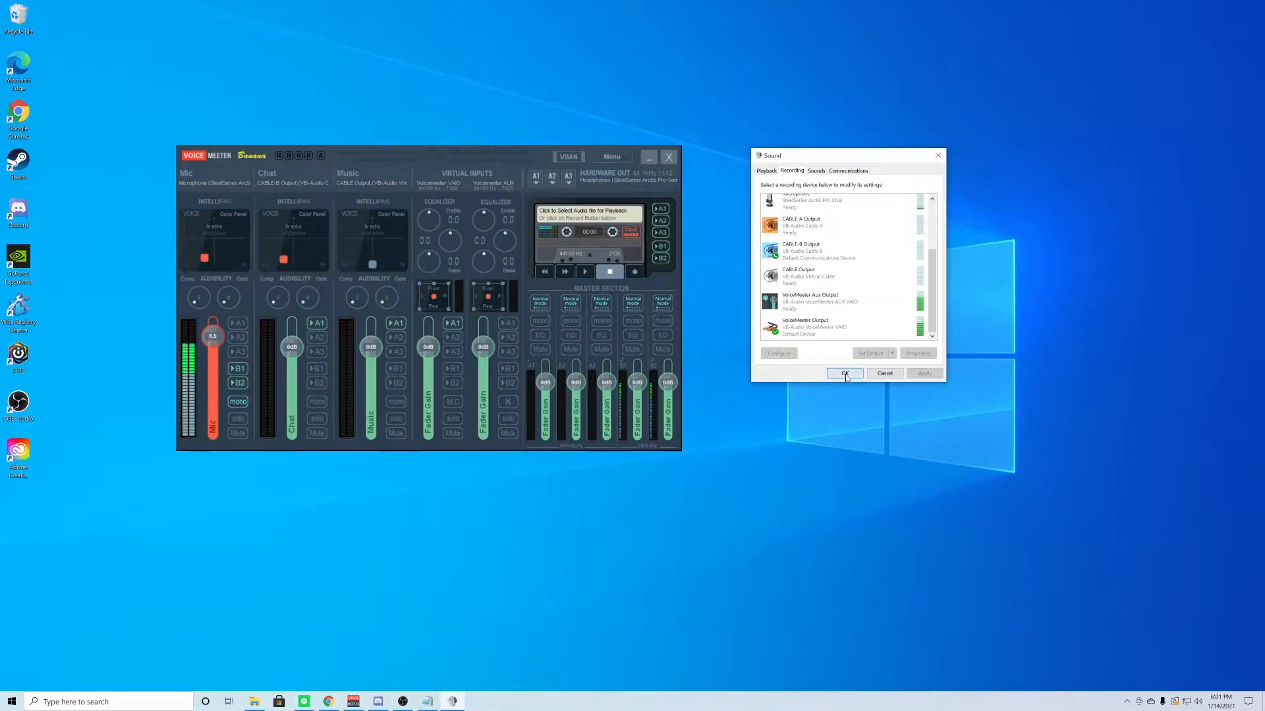
click(845, 374)
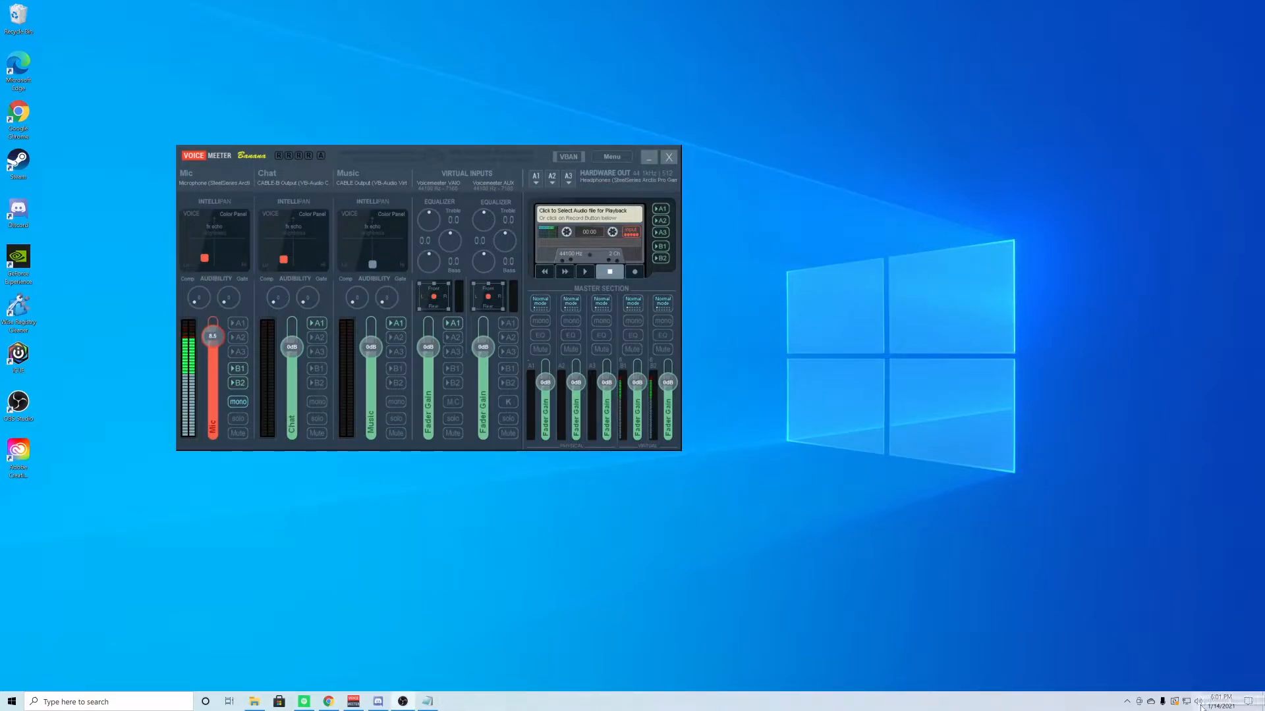
click(1198, 703)
Check which devices are selected for Voicemeeter's Mic hardware input and its A1 hardware output.
click(197, 185)
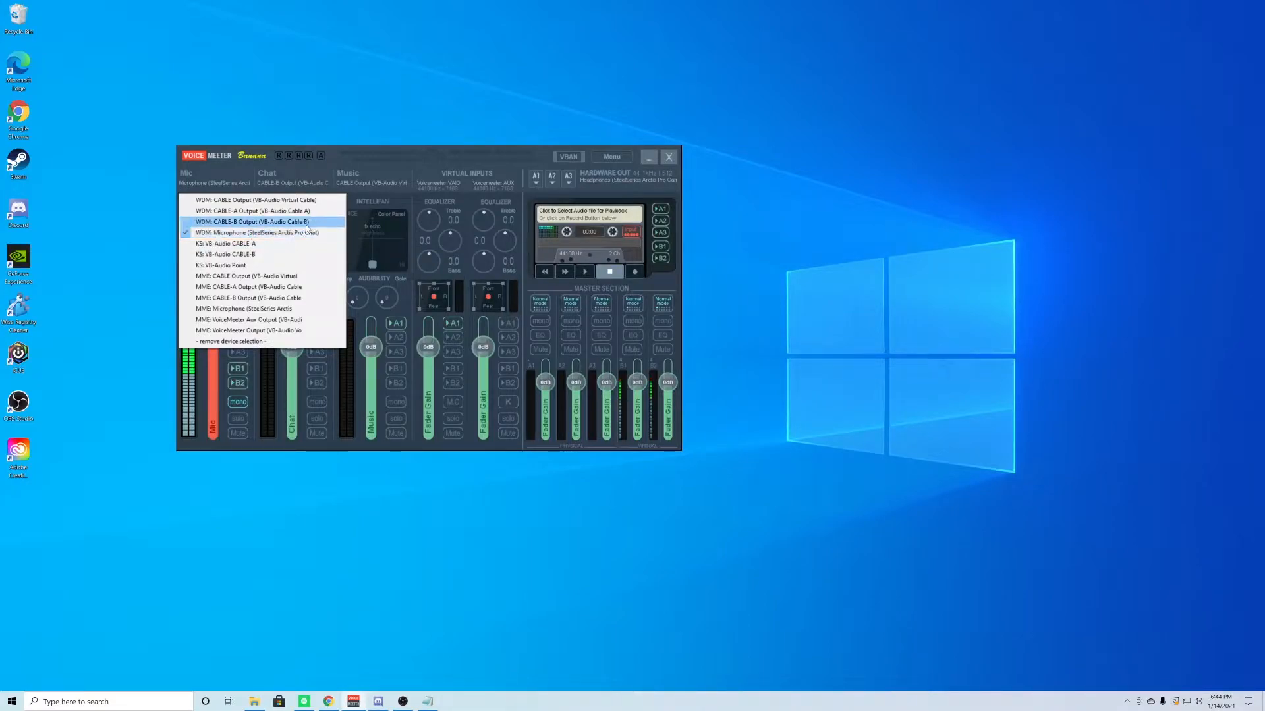
click(283, 109)
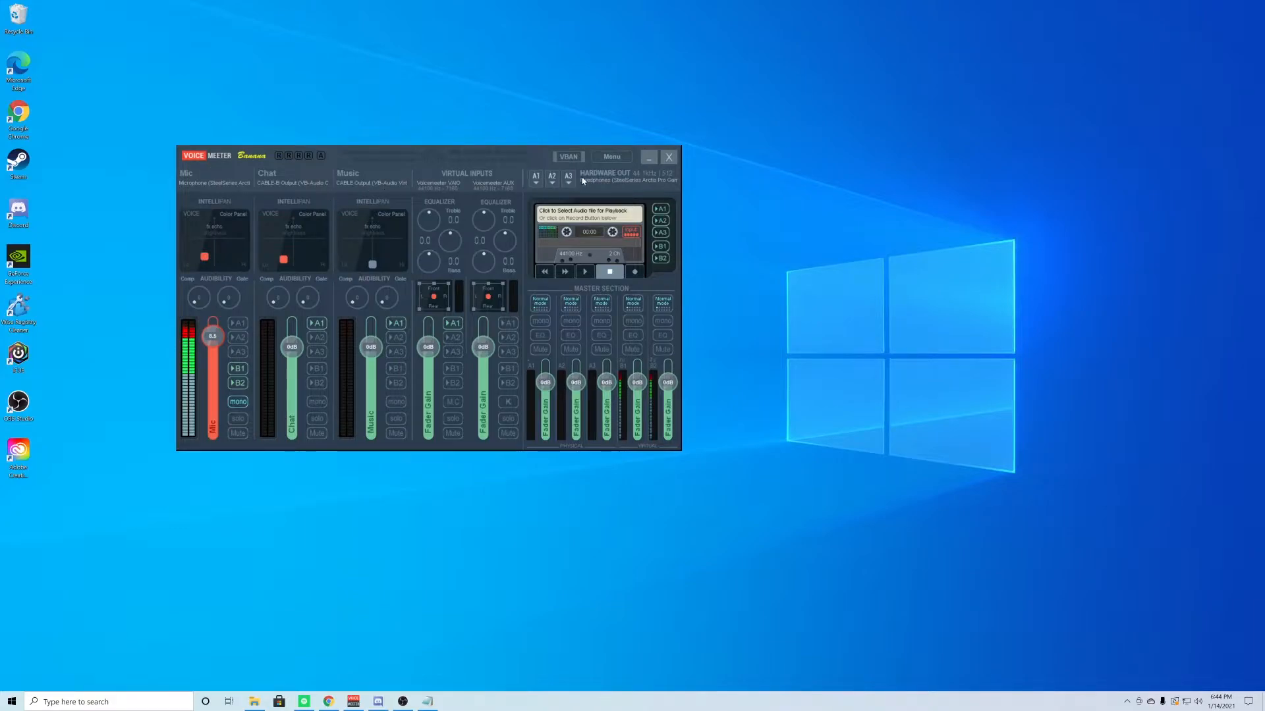
click(539, 177)
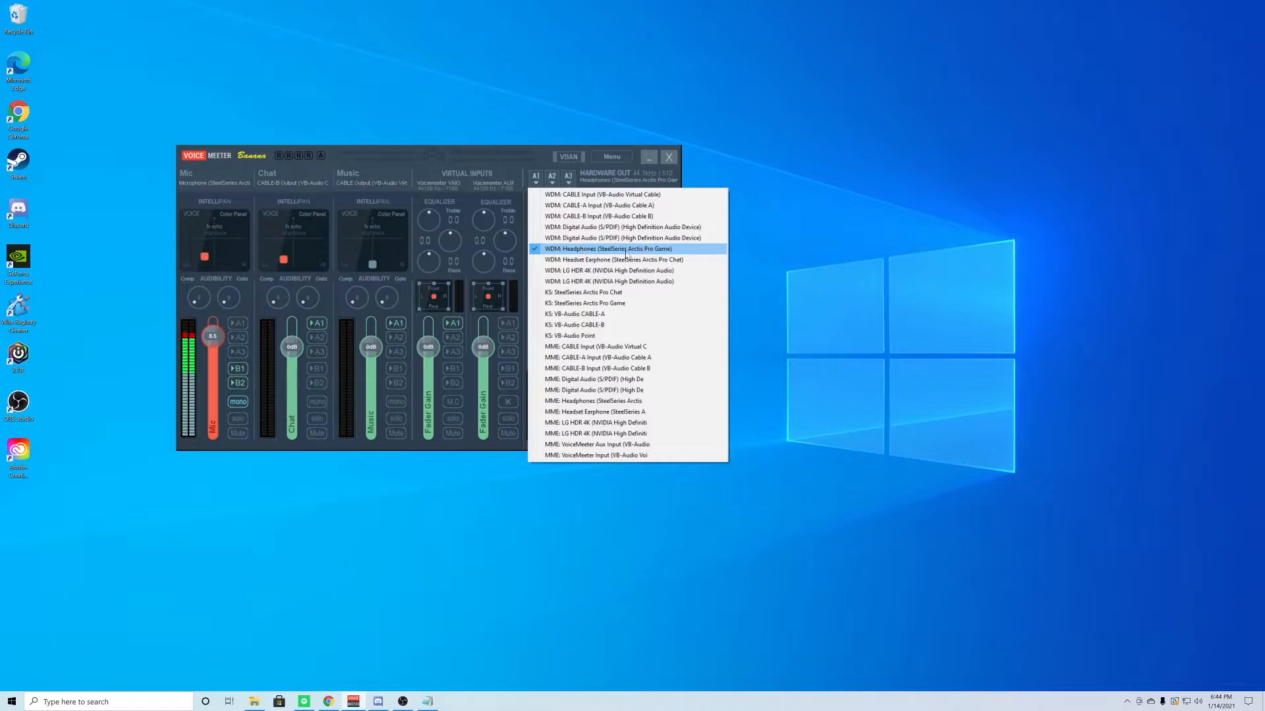
click(770, 228)
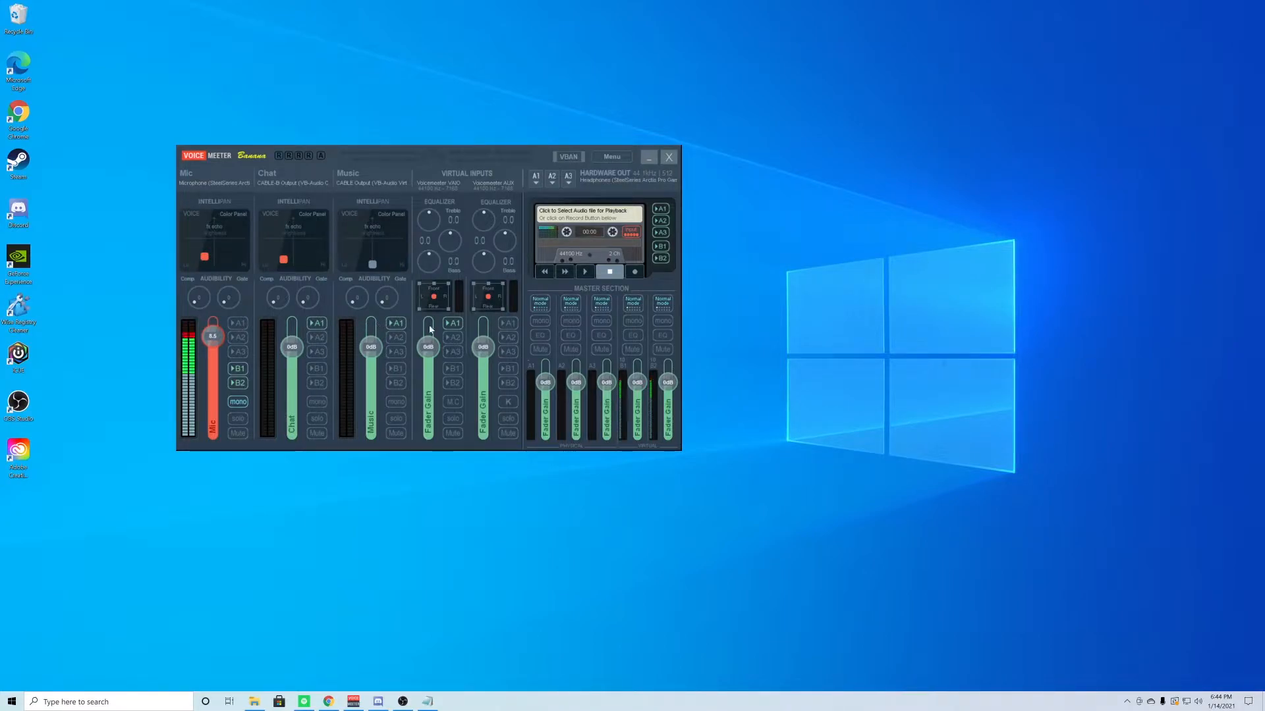
Try out the Mic strip's A1 and B1 routing and the position of its Intellipan voice point.
click(236, 324)
drag(205, 257, 243, 257)
drag(244, 259, 205, 260)
click(237, 371)
click(238, 370)
click(239, 371)
Return to the VB-Audio site in Chrome and download the Windows driver VBCABLE_Driver_Pack43.zip from the Virtual Audio Cable page.
click(329, 702)
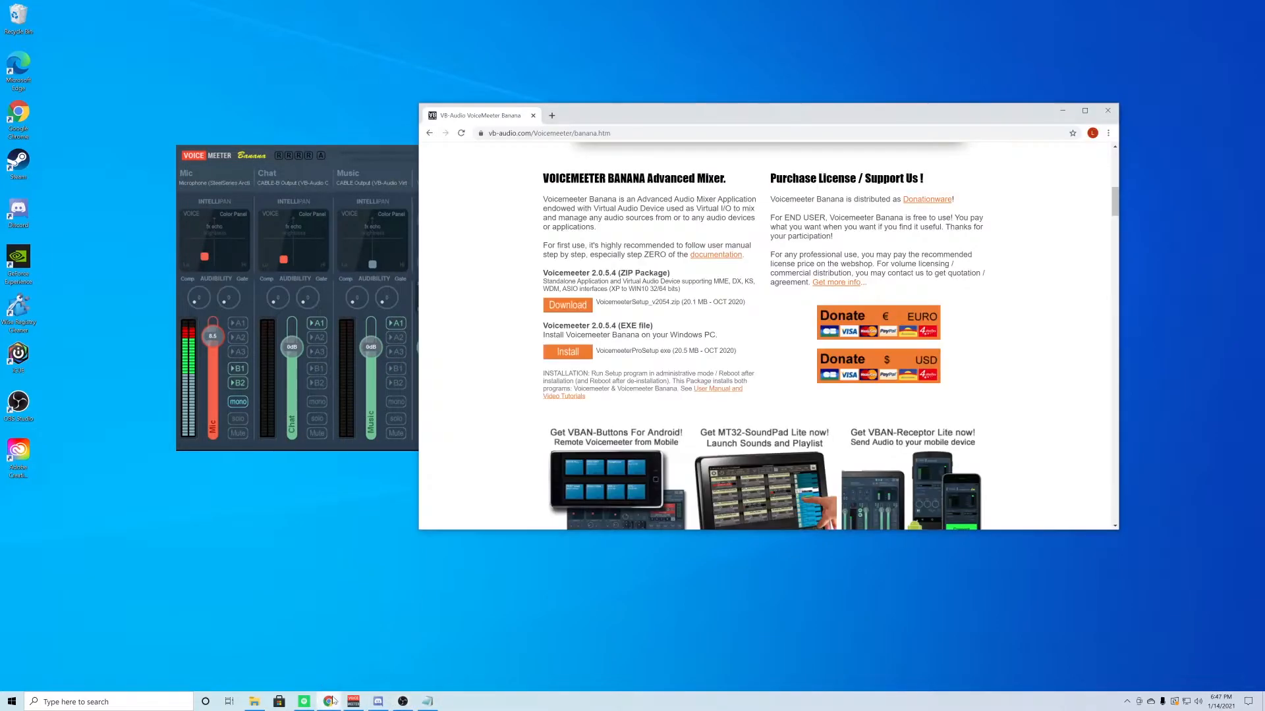
drag(1115, 201, 1117, 165)
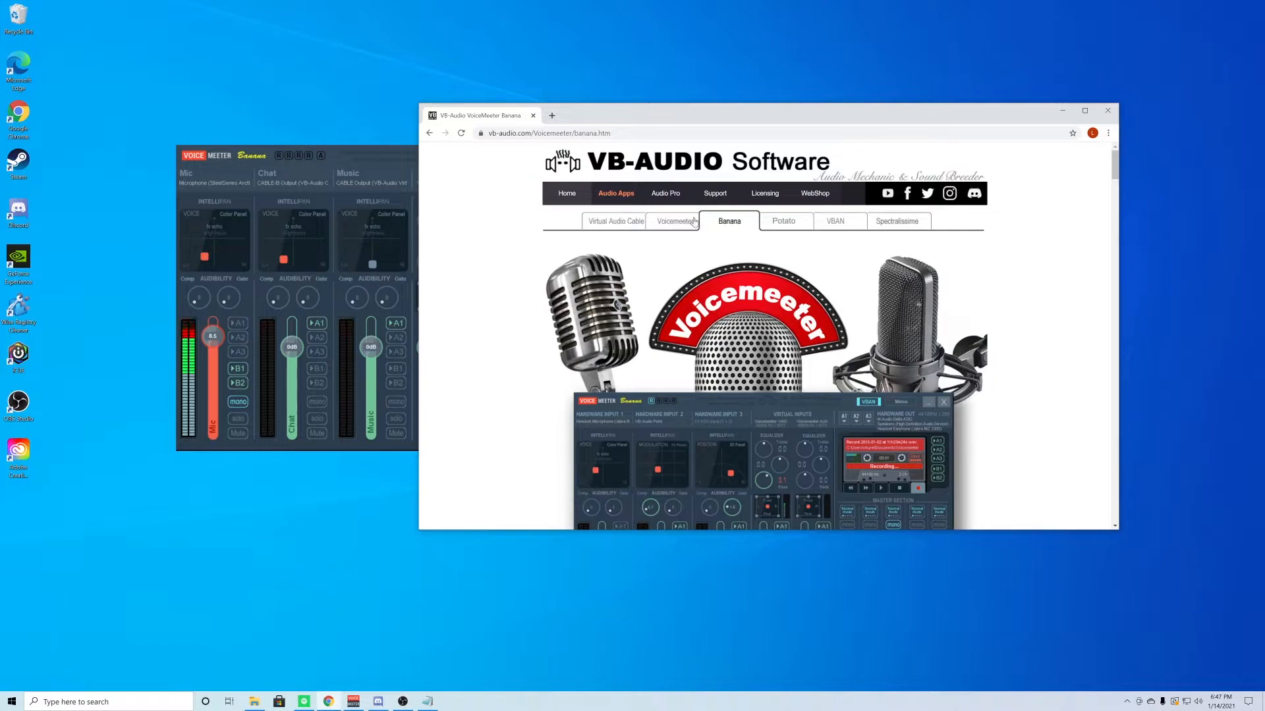
click(610, 223)
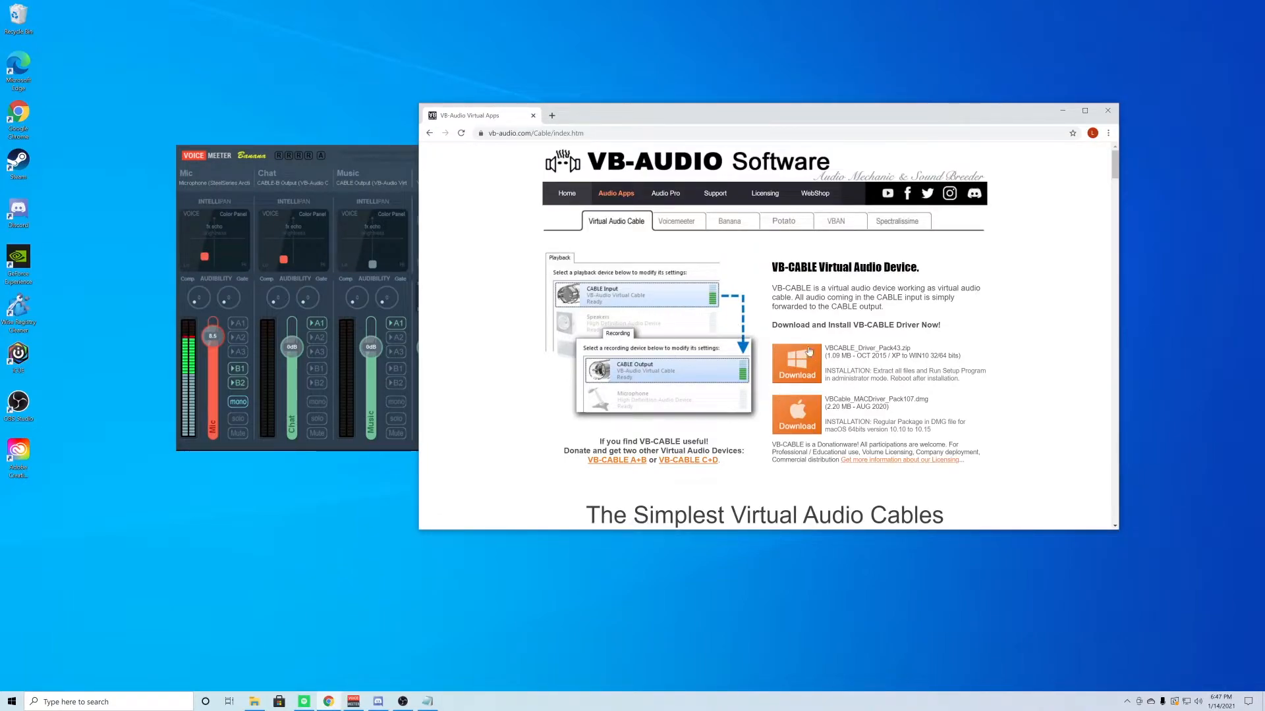
click(785, 372)
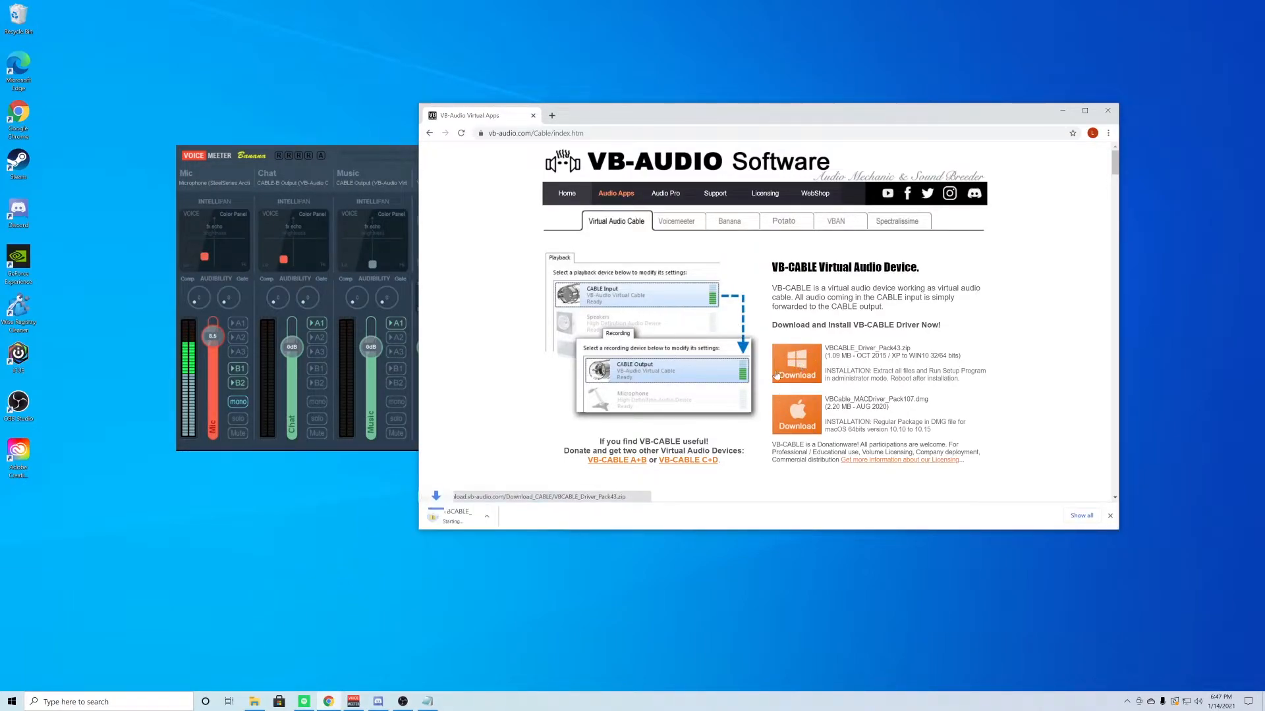
Look through the VBCABLE_Driver_Pack43 archive in Downloads for the setup applications, and put away the folder and browser windows.
click(464, 518)
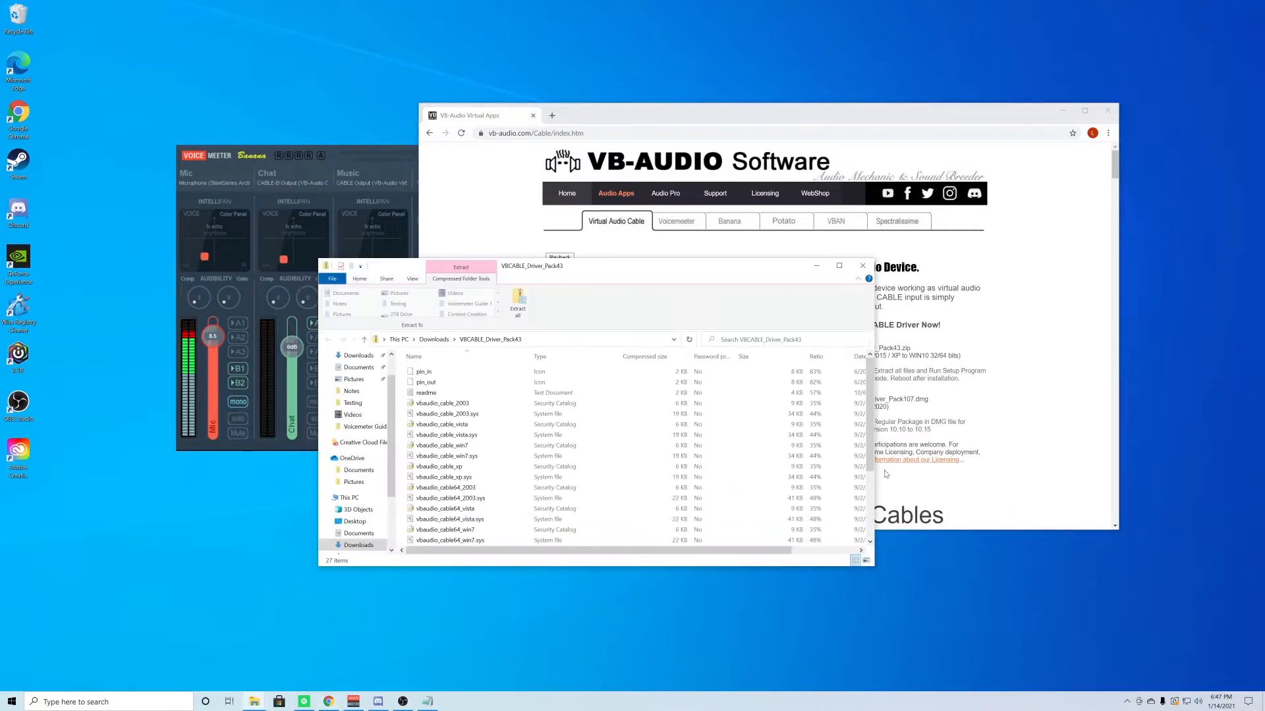
scroll(461, 442, down, 1)
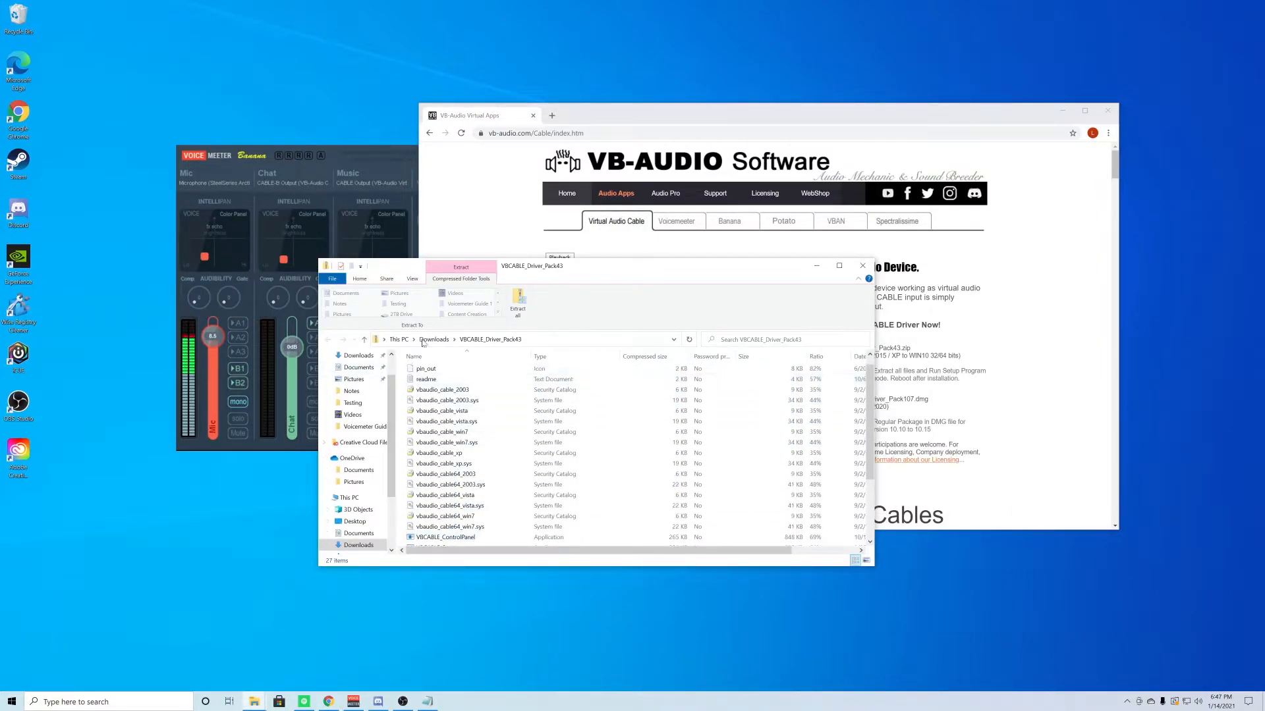
click(358, 545)
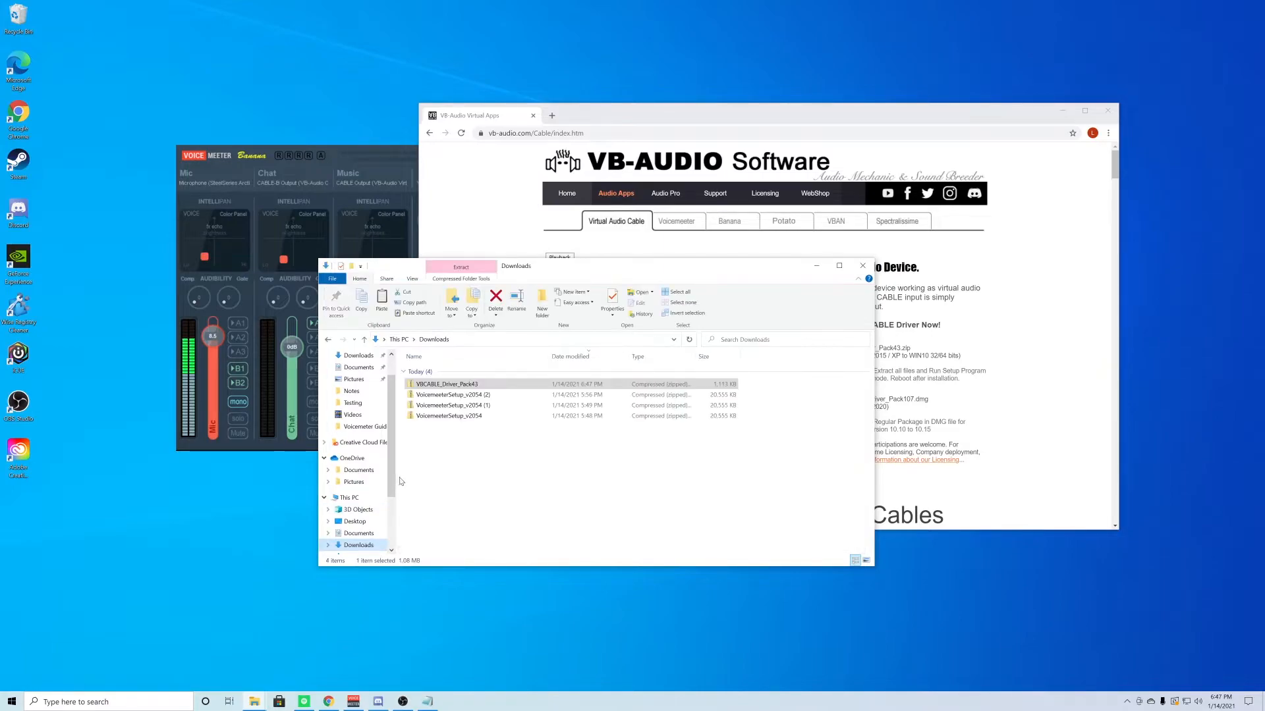
click(482, 384)
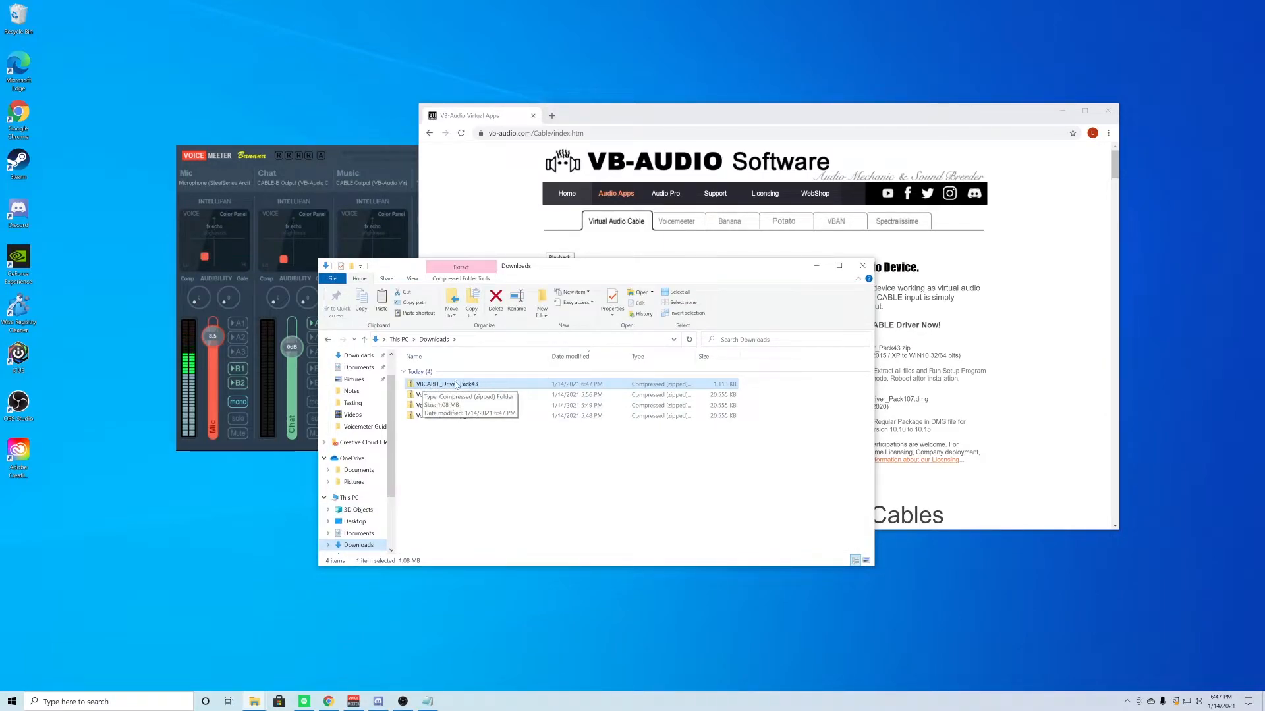
right_click(457, 384)
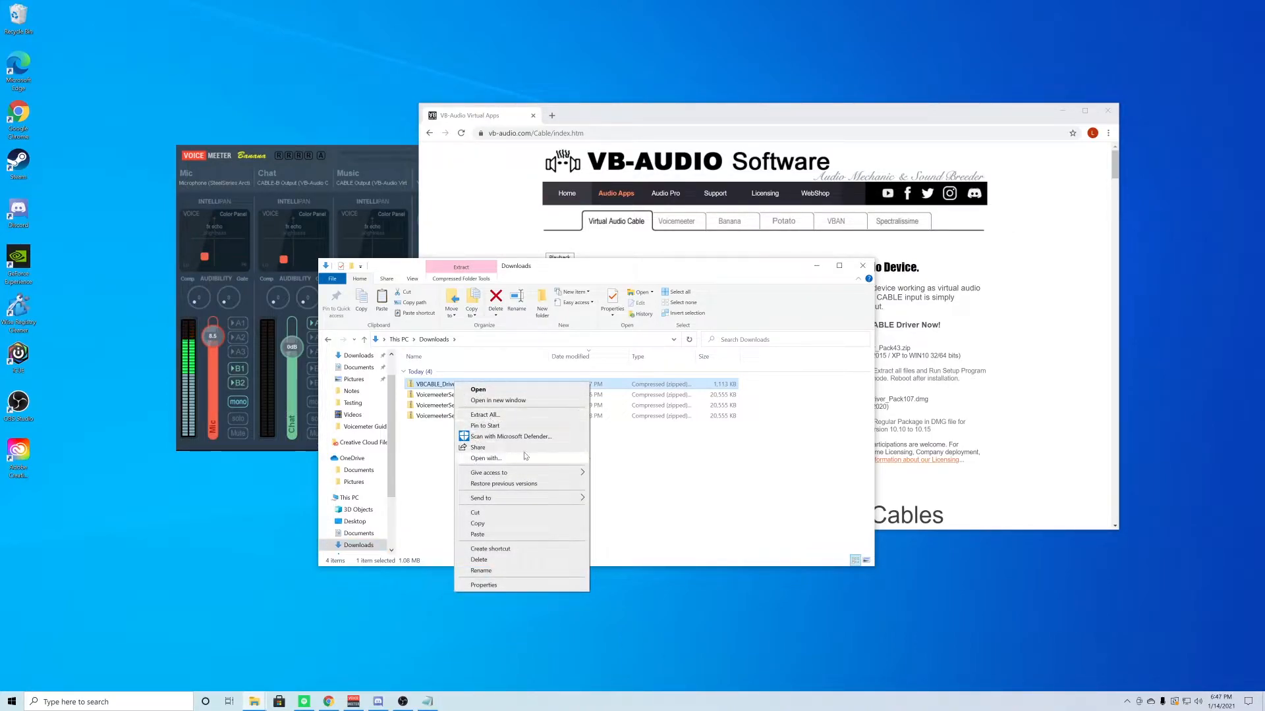
click(479, 389)
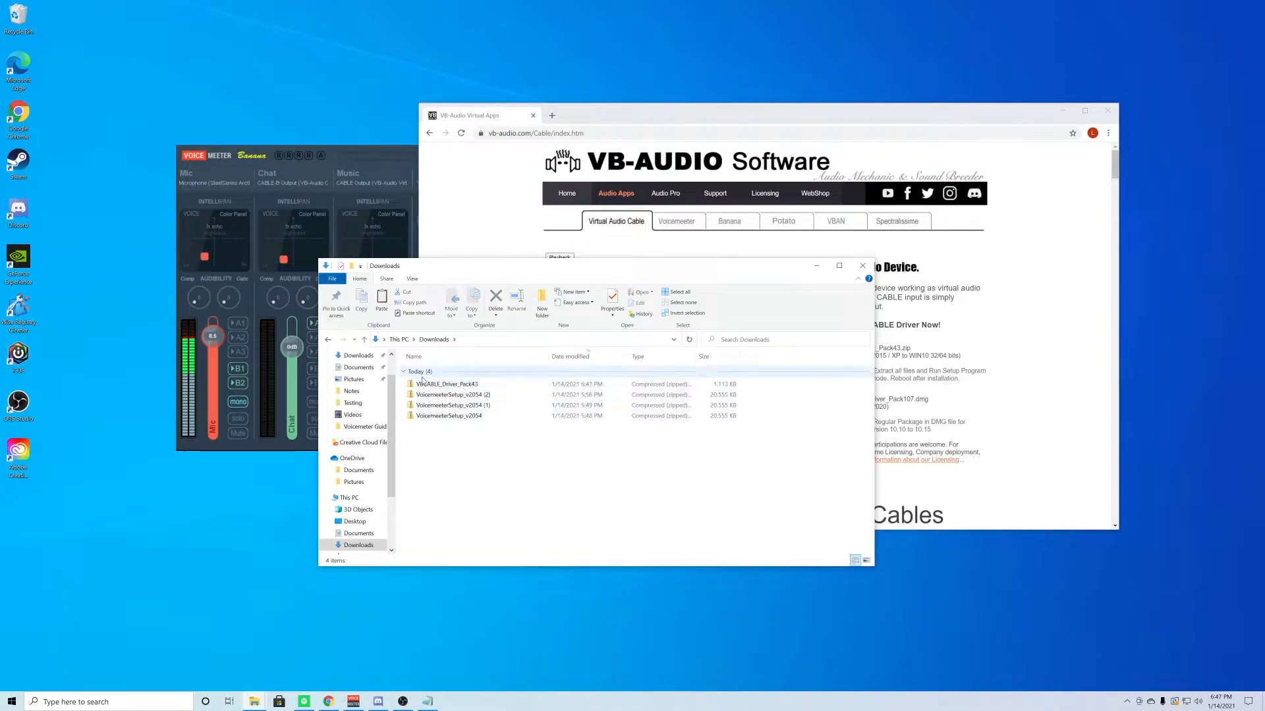
scroll(442, 393, down, 3)
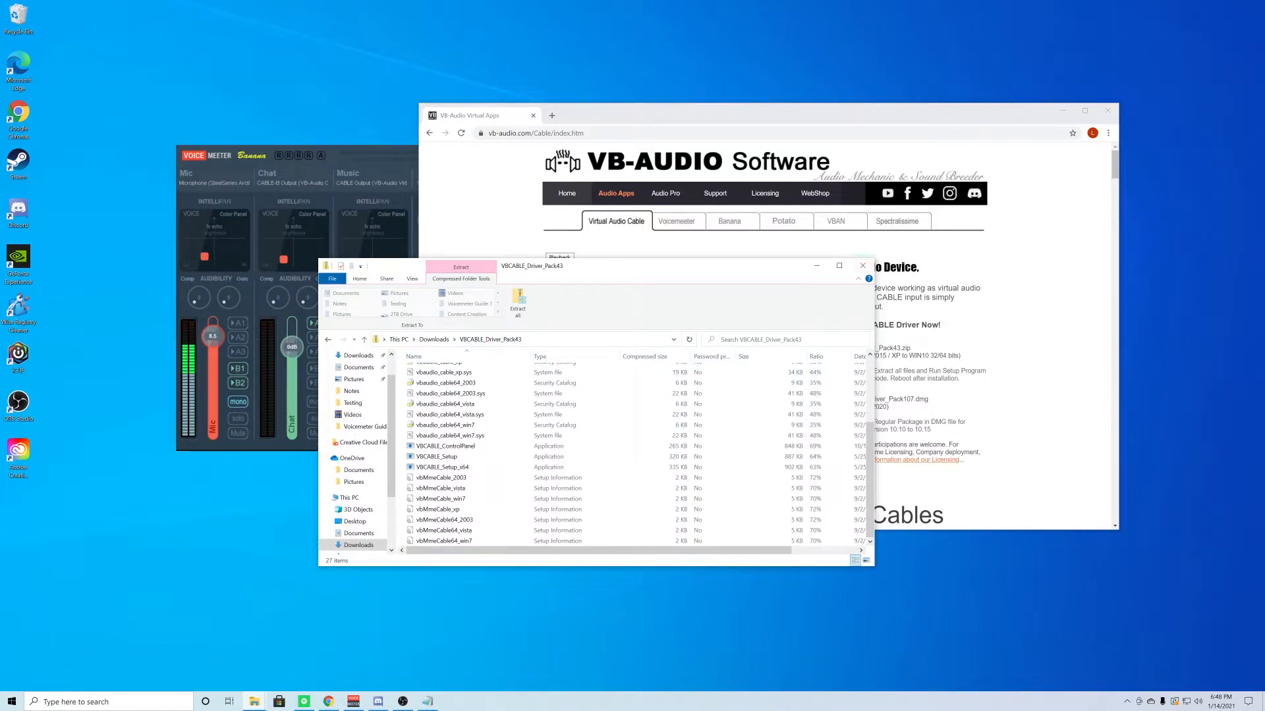
click(863, 266)
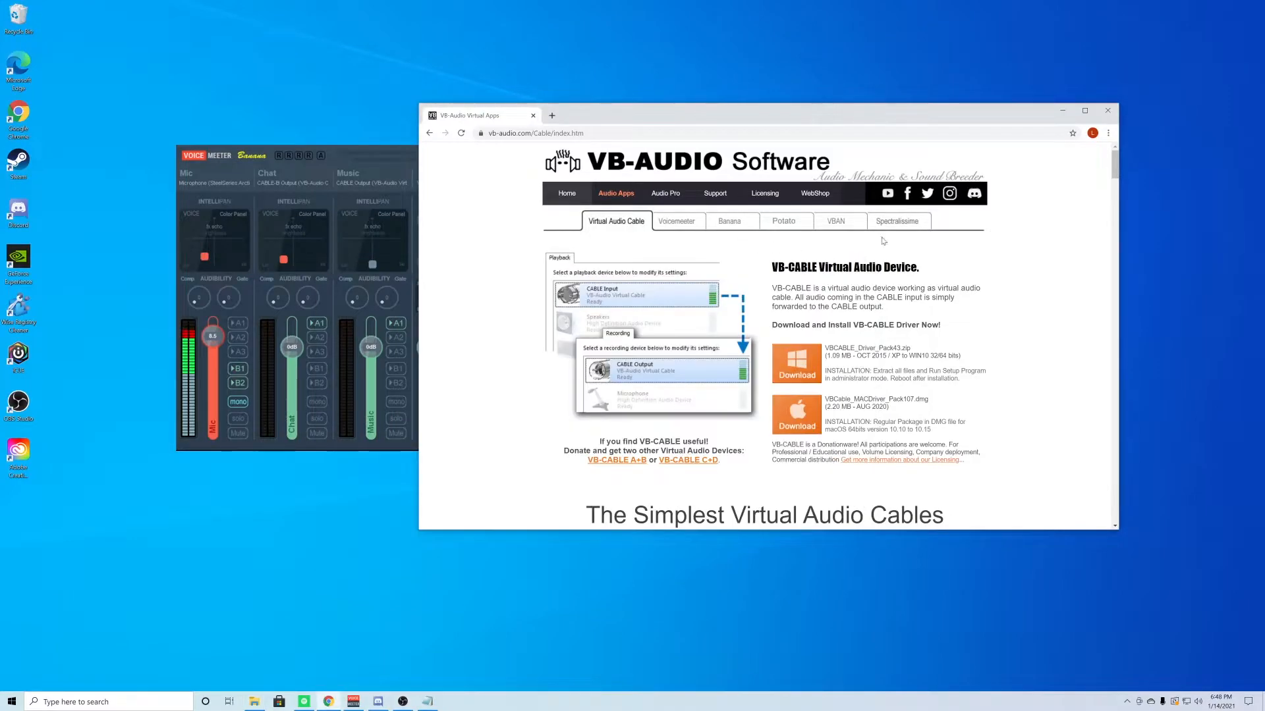
click(1063, 113)
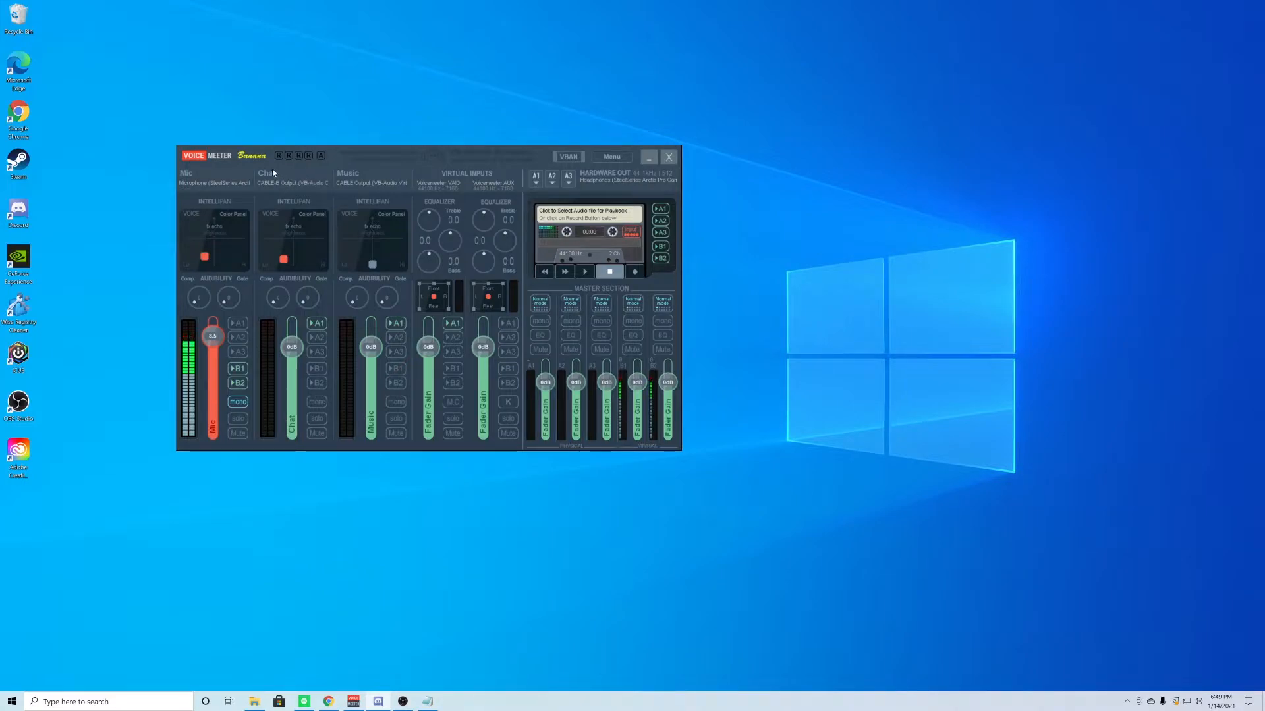
Set the Chat strip's hardware input to WDM: CABLE-B Output (VB-Audio Cable B).
click(280, 184)
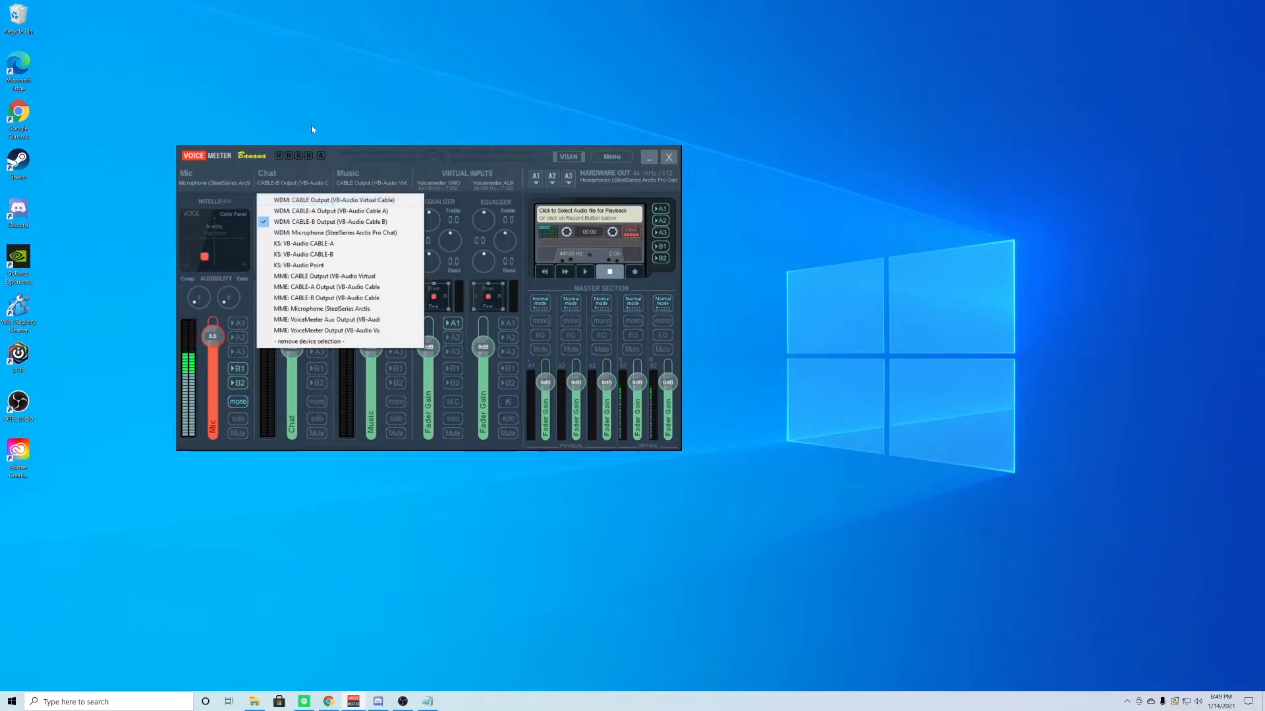
click(315, 221)
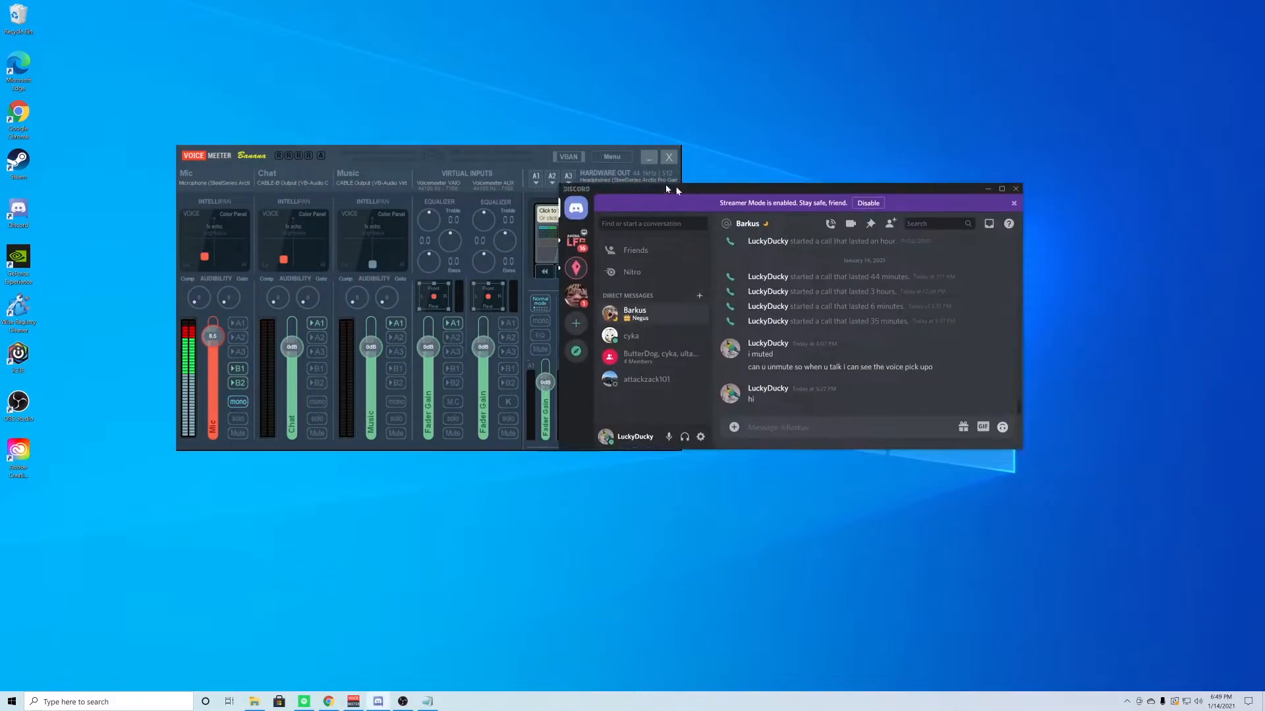
Check which input and output devices are selected in Discord's Voice & Video settings, and leave the settings.
drag(722, 198, 837, 165)
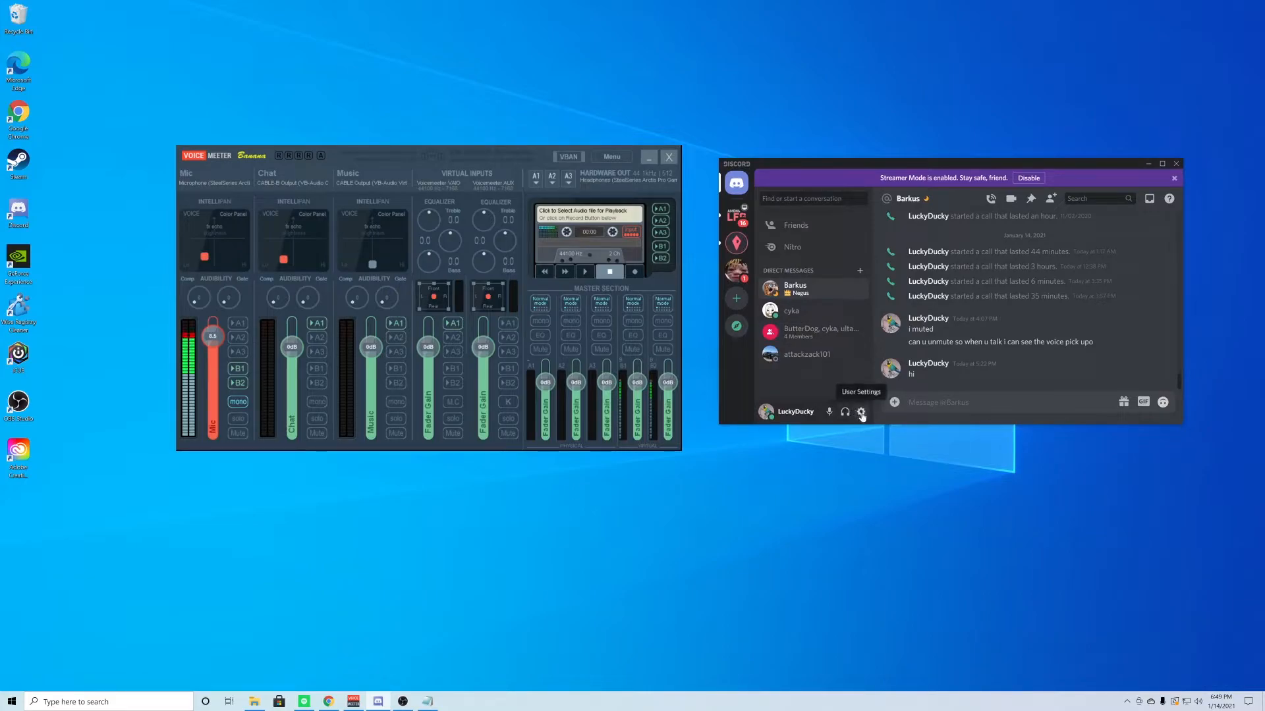
click(861, 412)
click(762, 399)
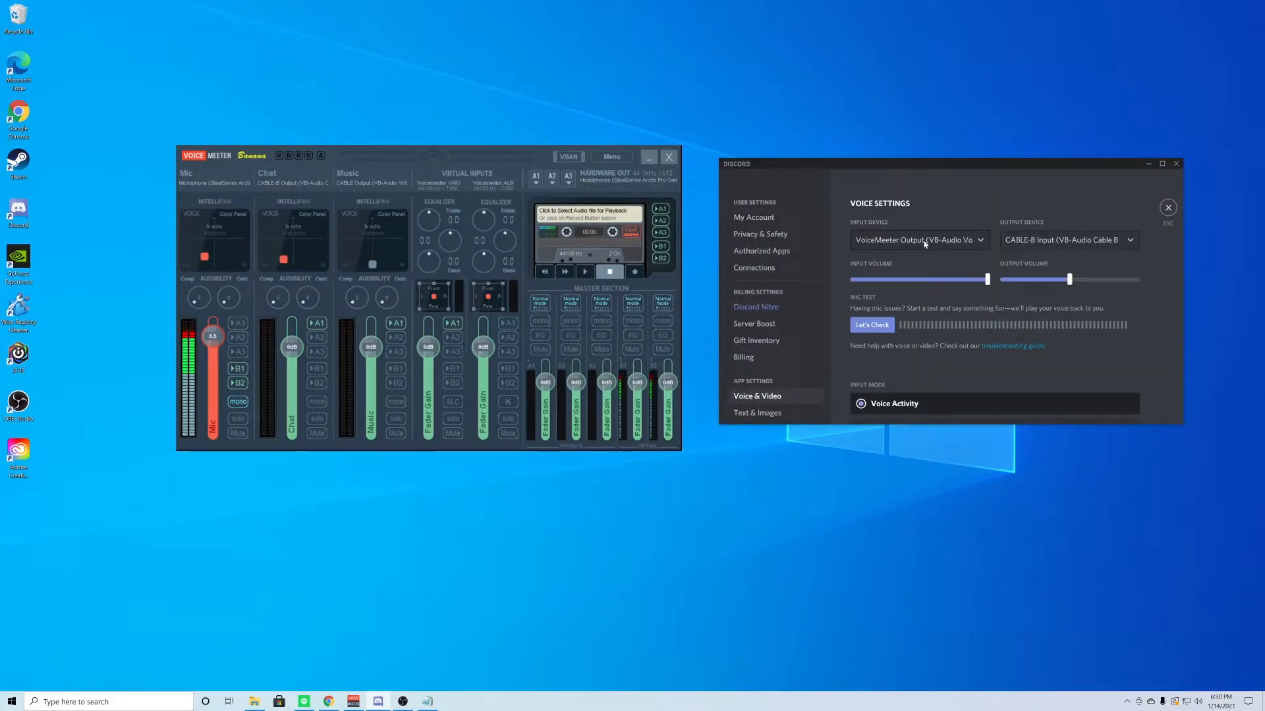
click(926, 240)
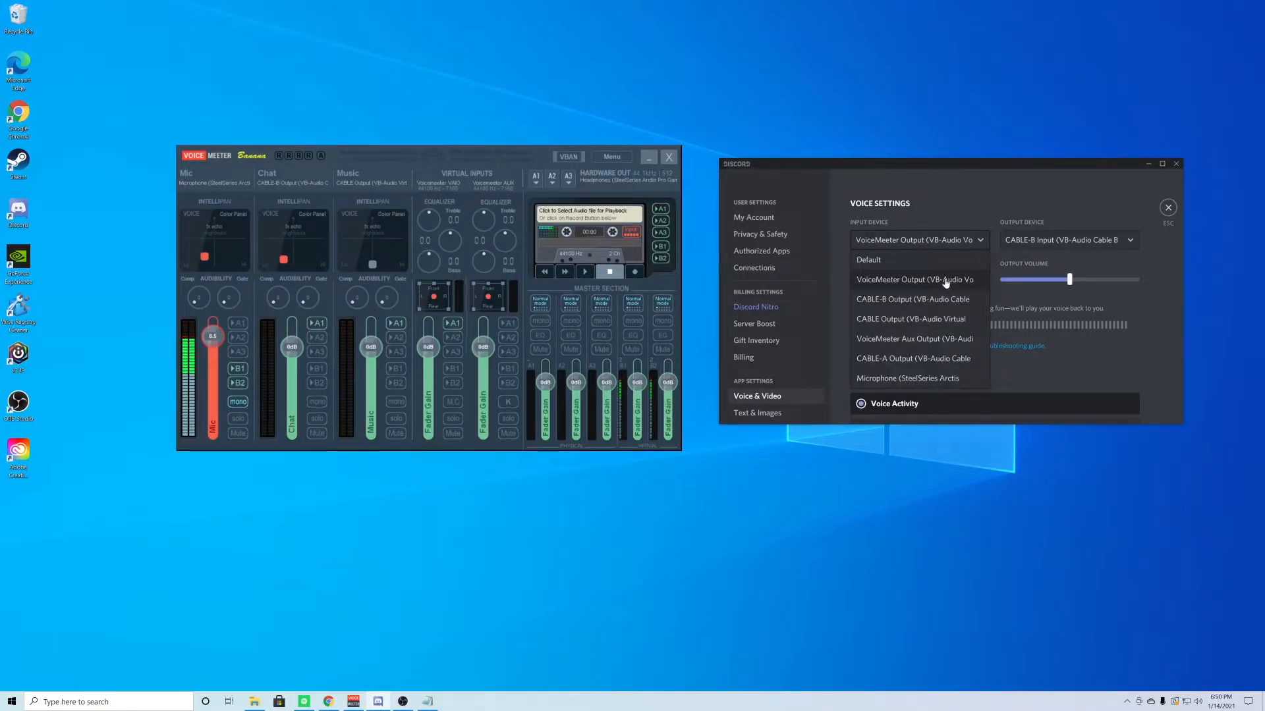
click(1087, 239)
scroll(1048, 309, down, 2)
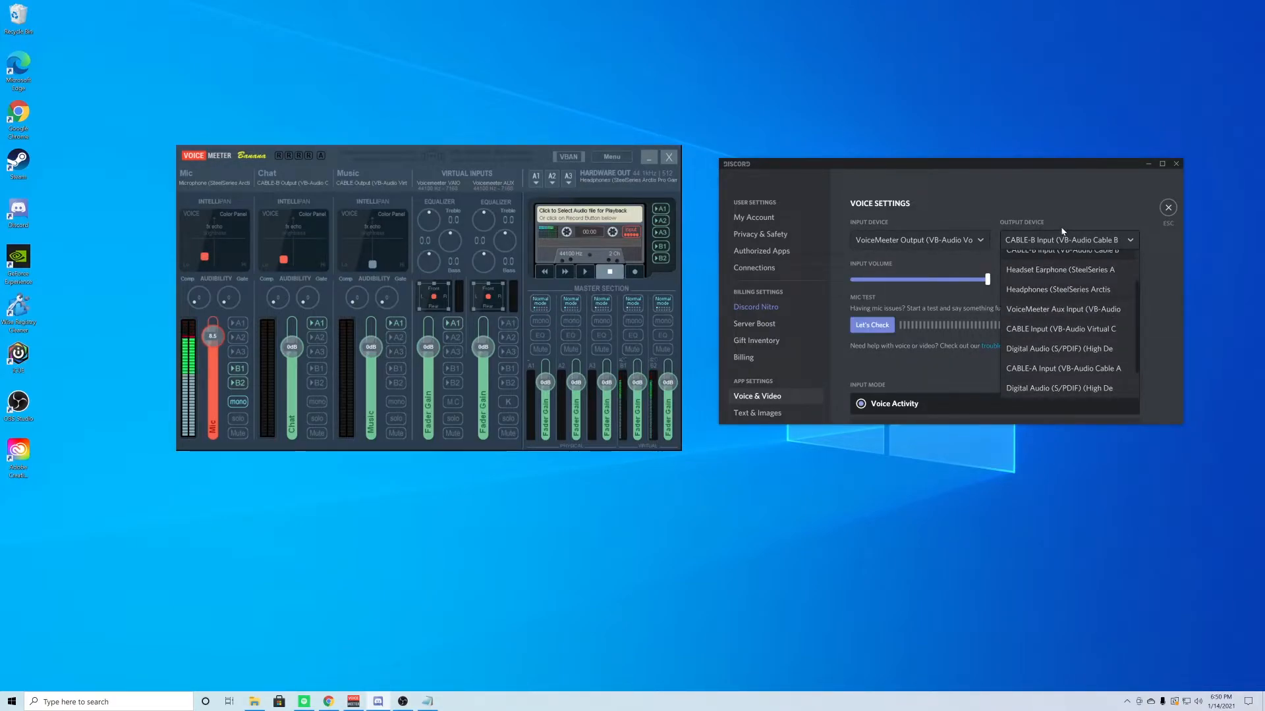
click(1166, 211)
click(1166, 211)
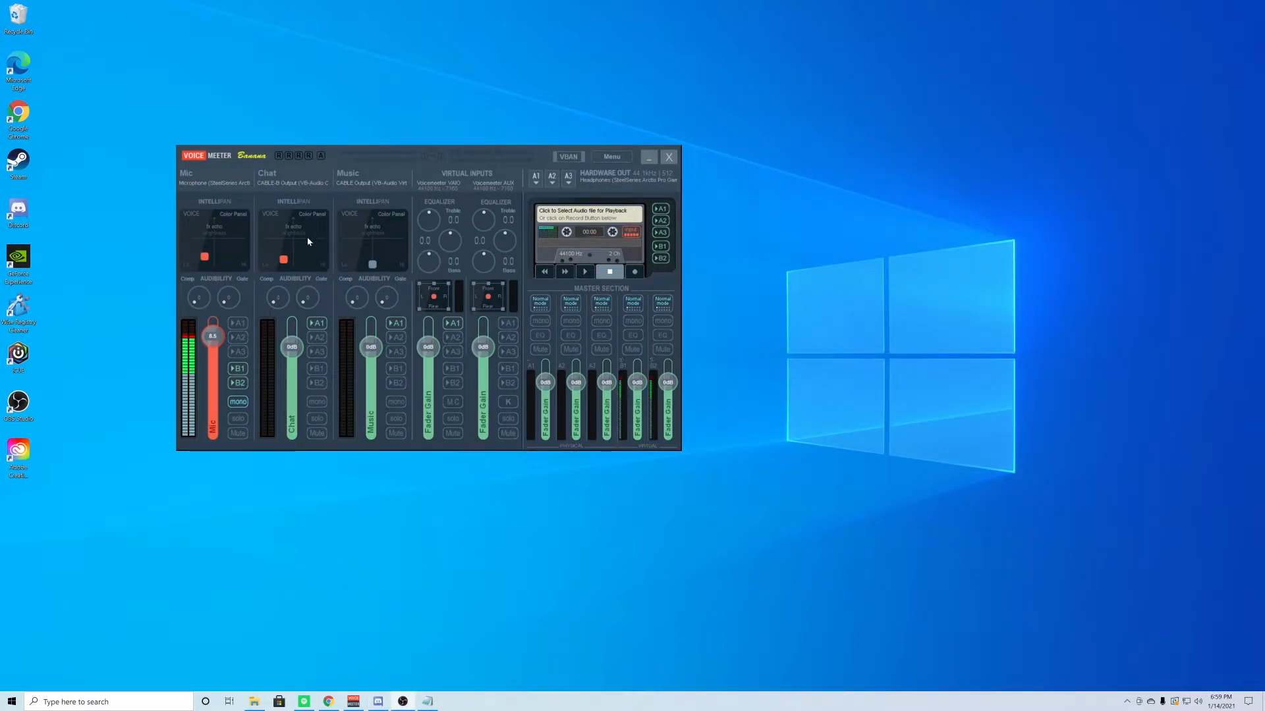
Try out B1 routing on the Chat strip and on the Voicemeeter VAIO virtual input.
click(320, 324)
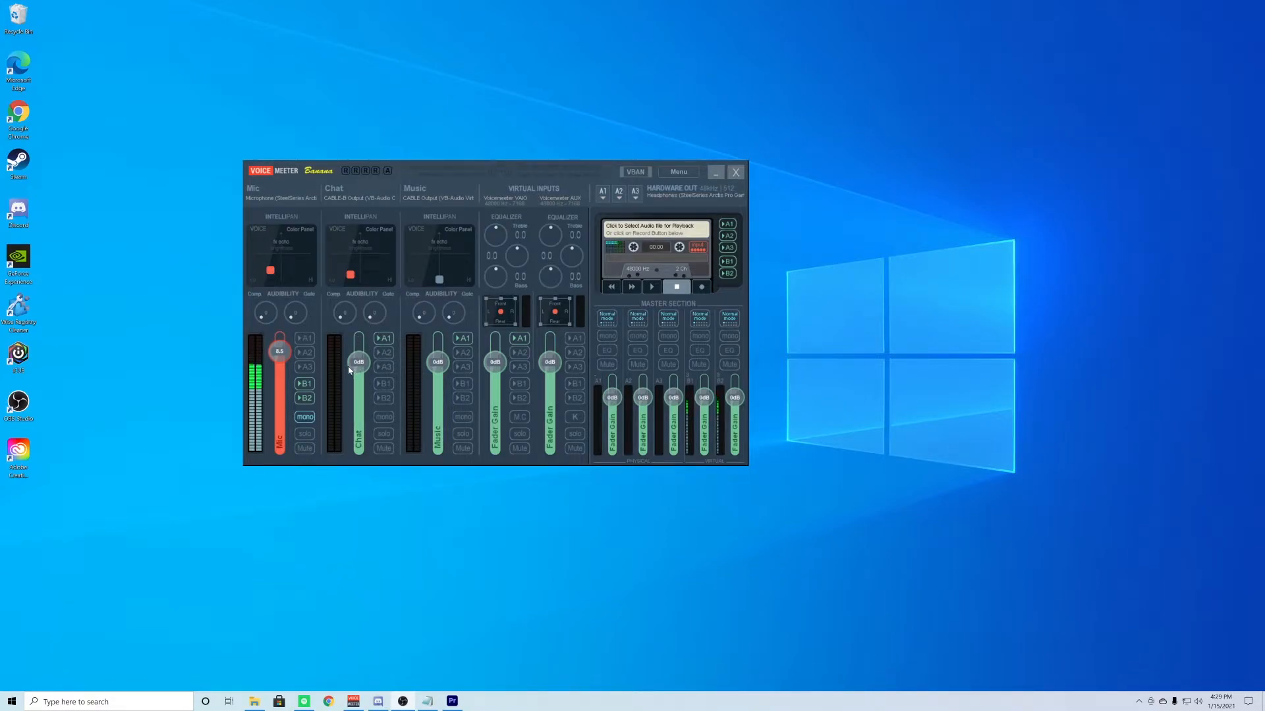
click(384, 385)
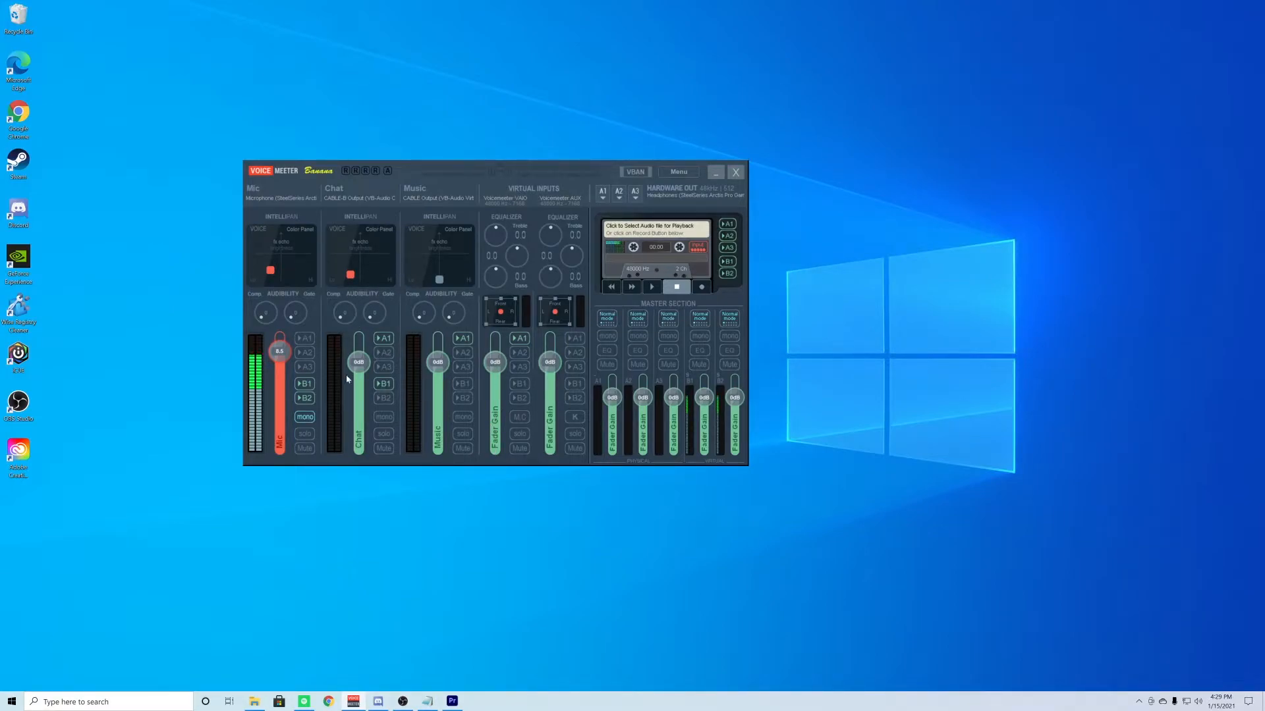
click(385, 386)
click(517, 385)
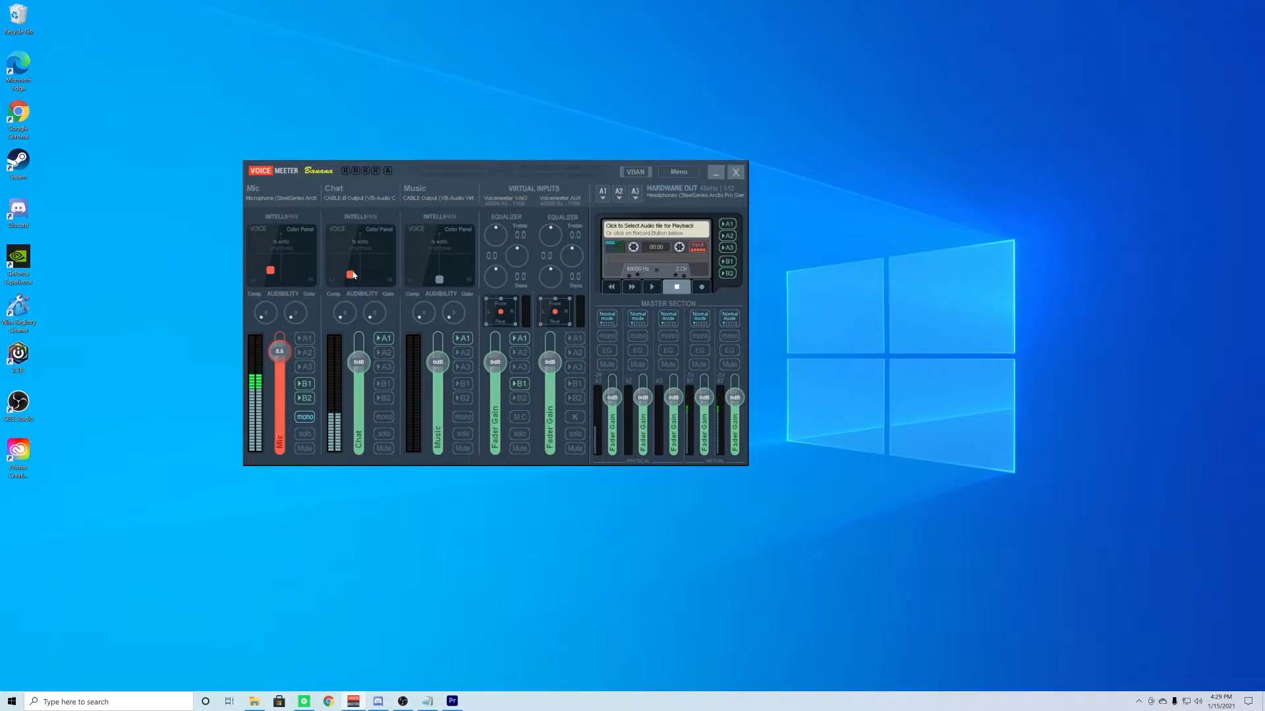
click(512, 383)
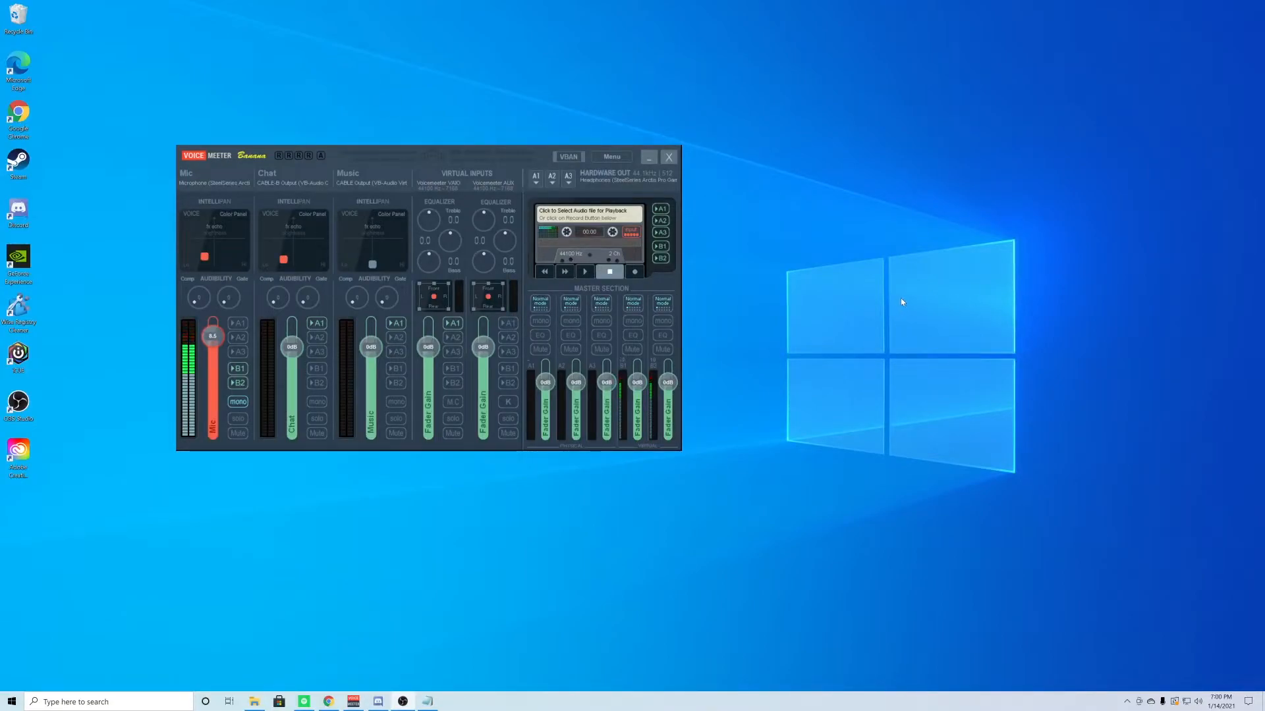
Place the OBS window beside Voicemeeter and check the global audio devices in its audio settings.
drag(1264, 139, 915, 134)
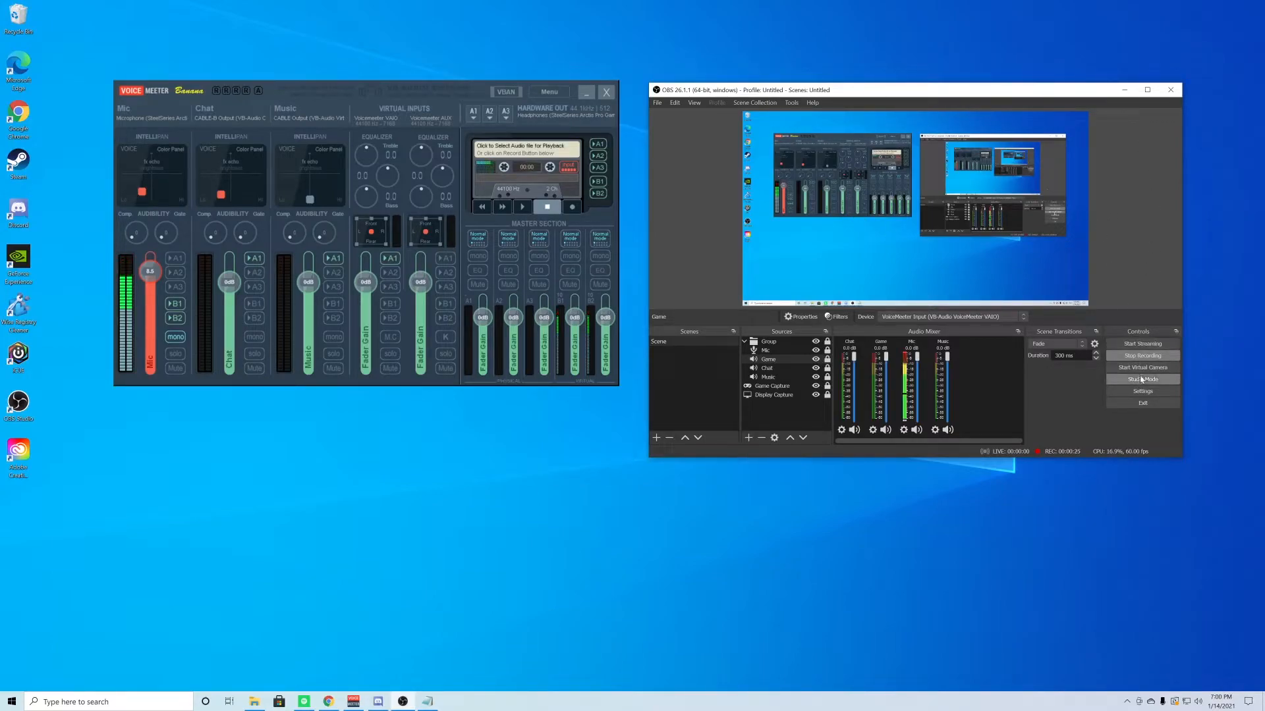
click(1133, 394)
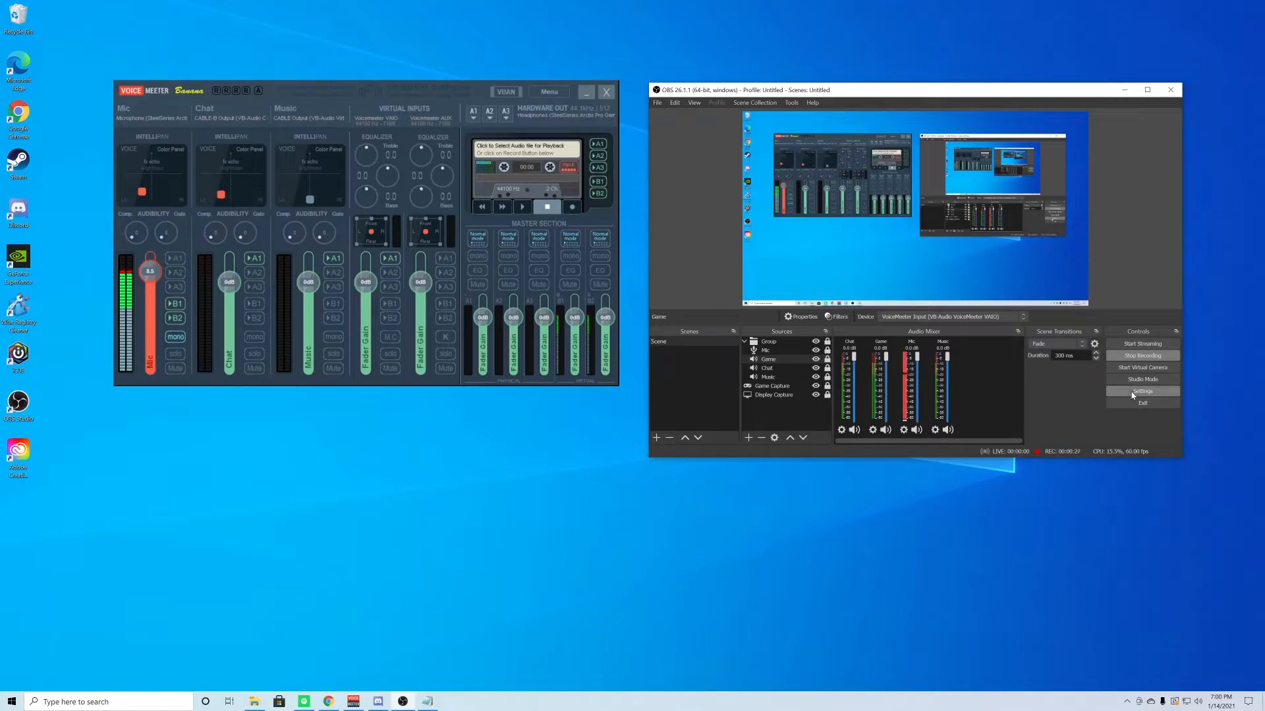
click(704, 183)
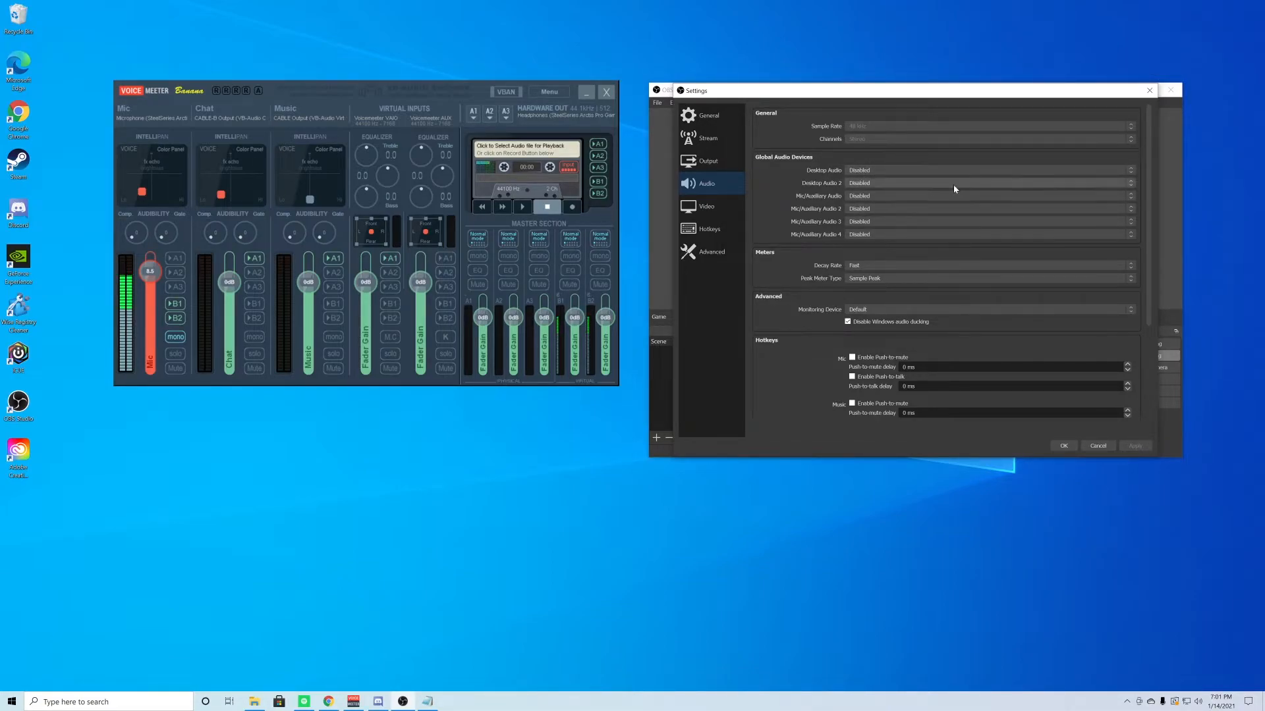
click(1064, 446)
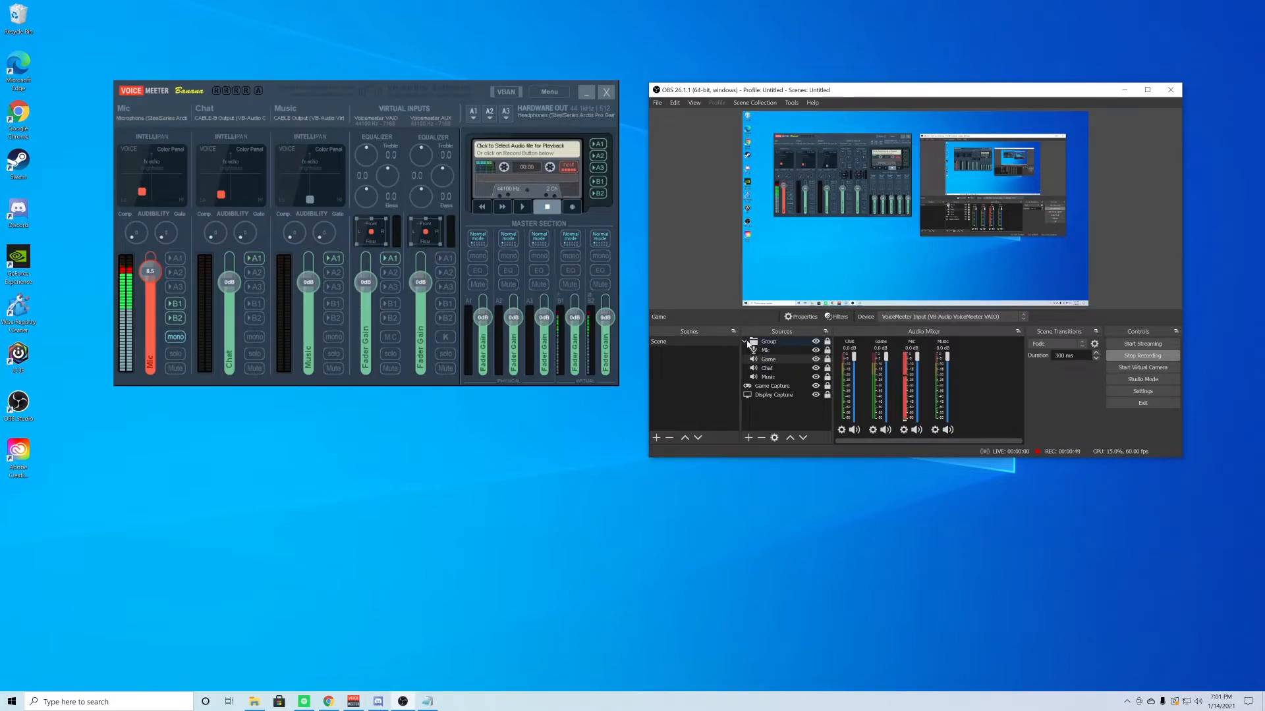
Add a group named Audio File 2 to the scene's sources.
click(745, 342)
click(745, 342)
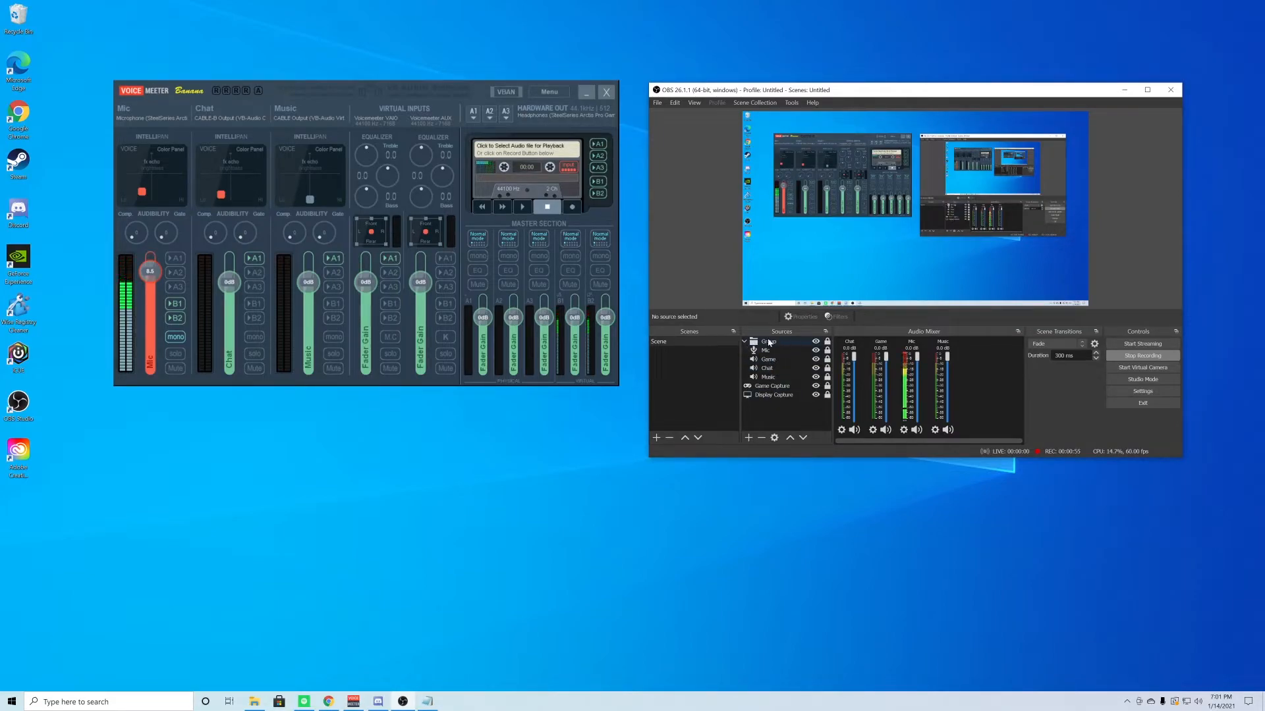
right_click(774, 413)
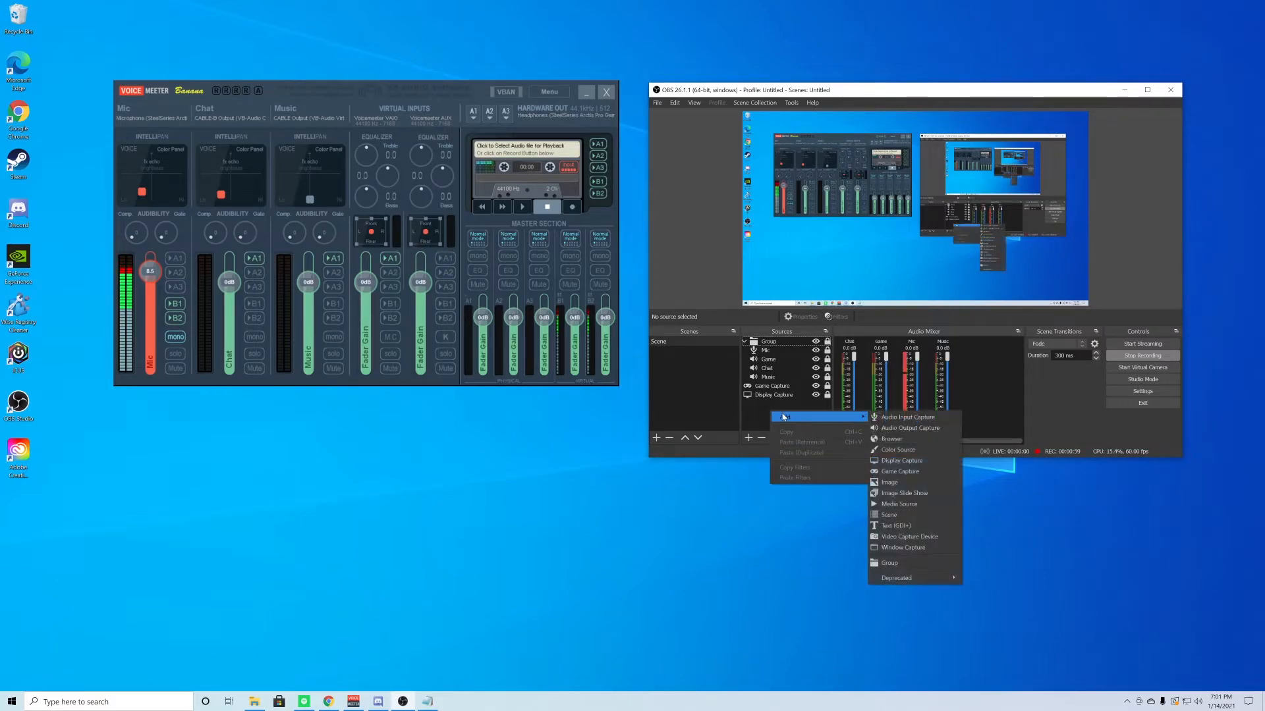
mouse_move(791, 417)
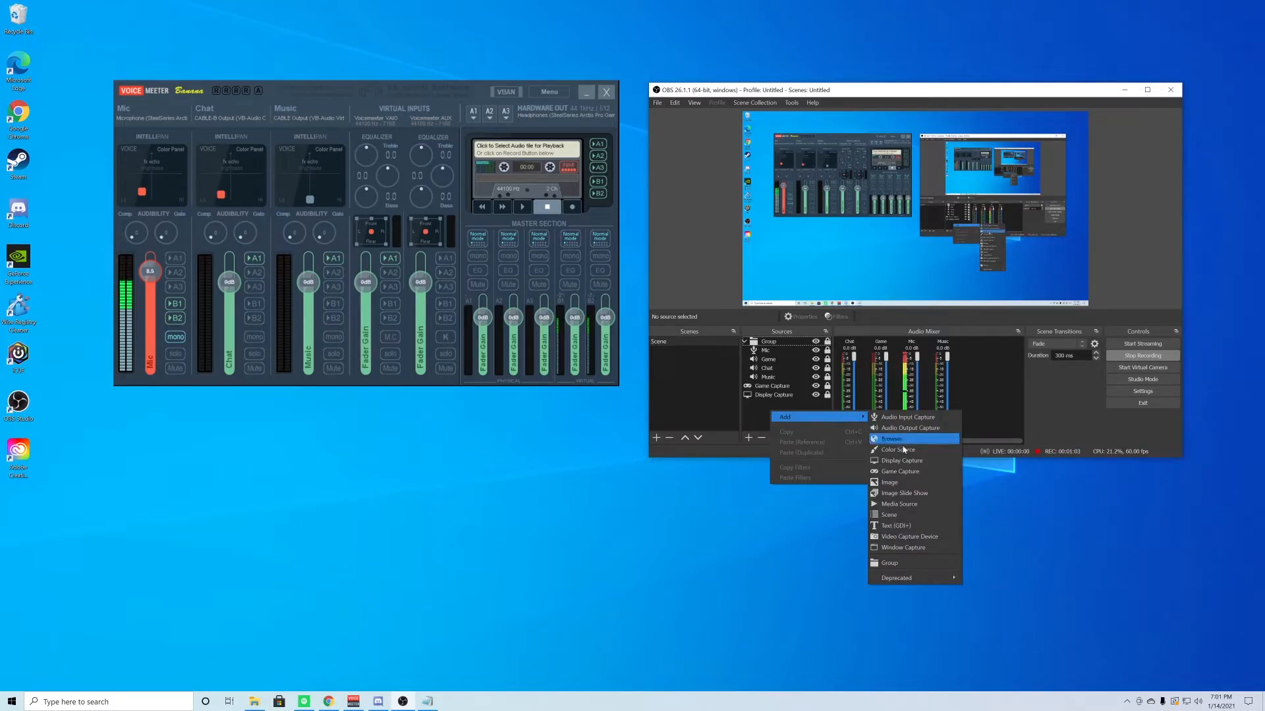
click(890, 563)
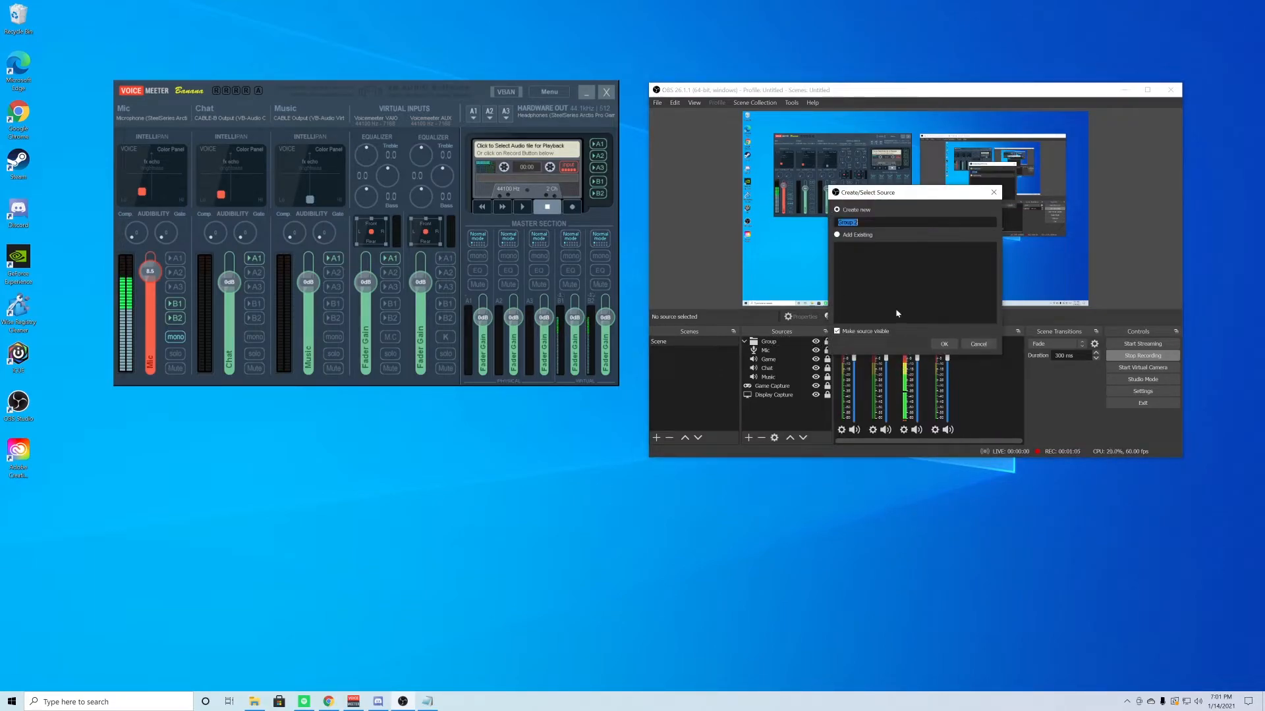
text(Audio File)
click(943, 344)
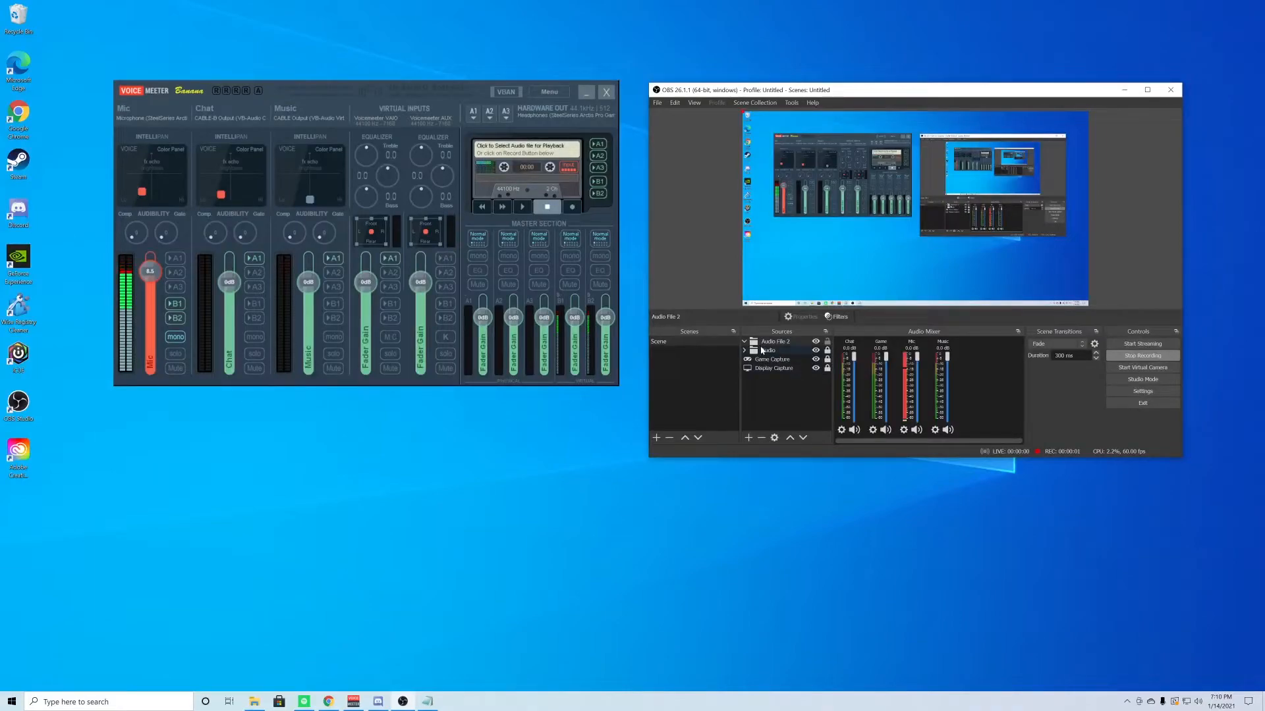
Add a new audio input capture source named Mic 2.
right_click(774, 393)
mouse_move(789, 396)
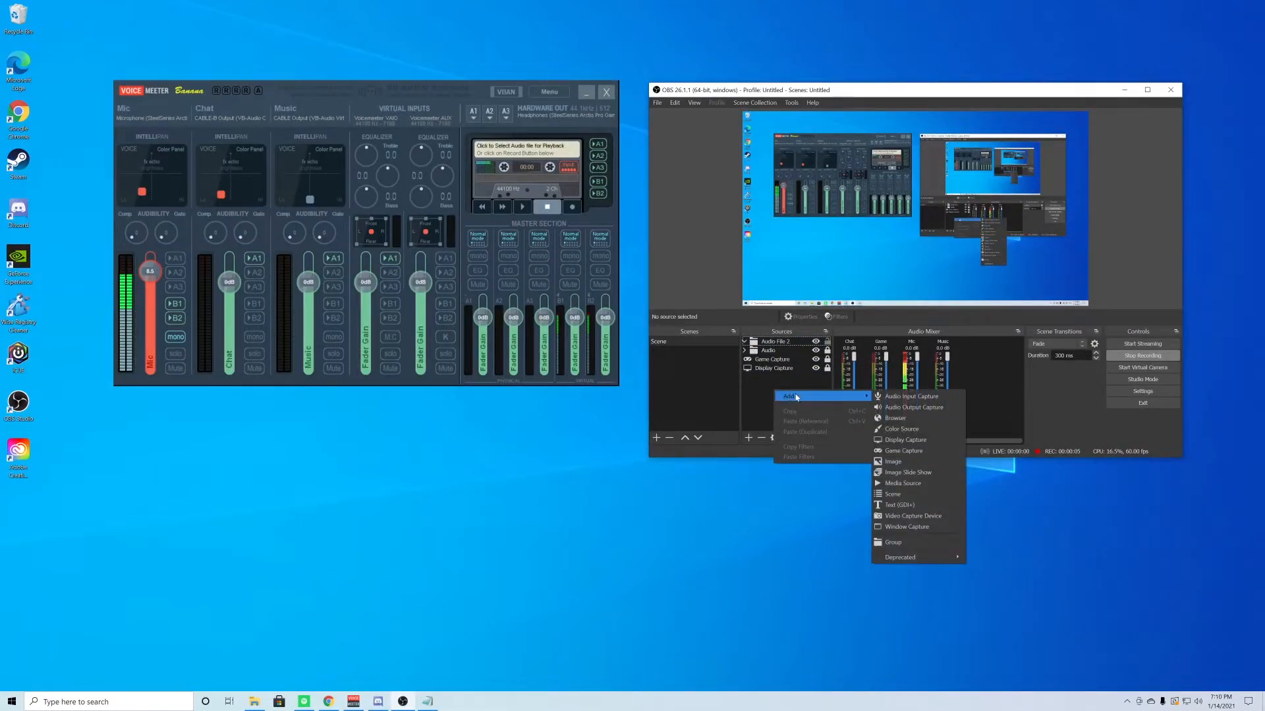
click(913, 397)
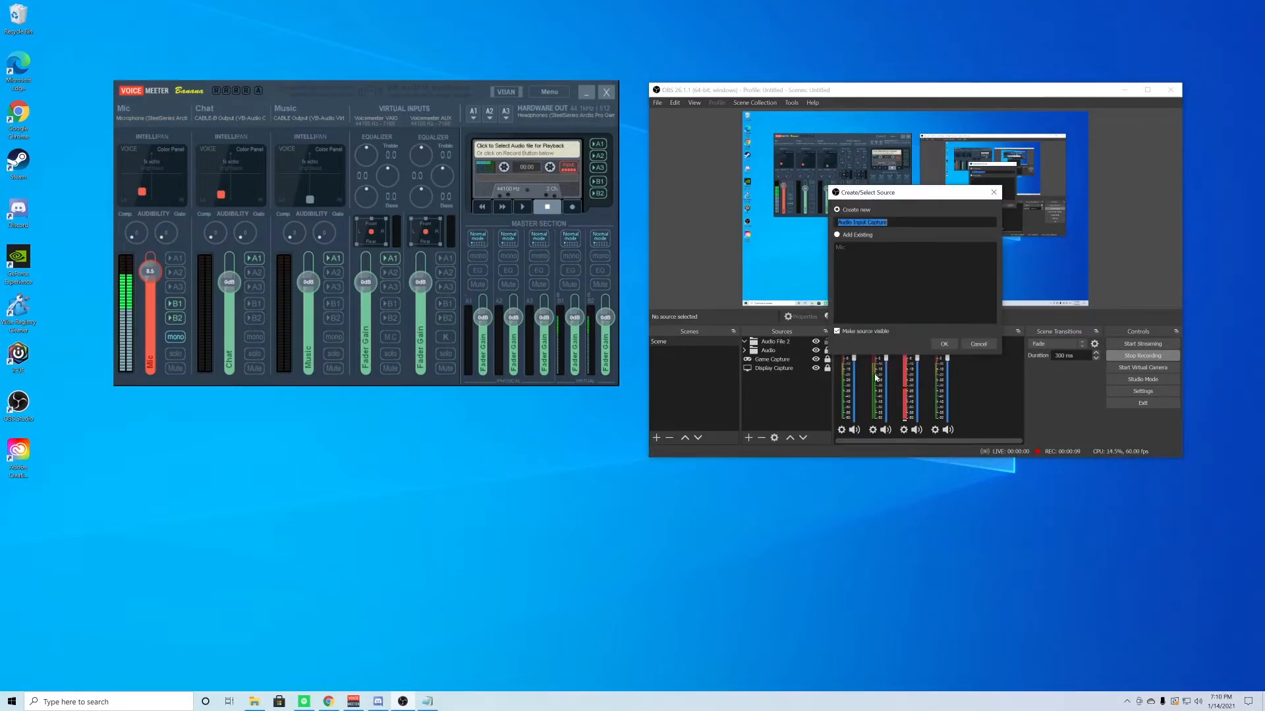
text(Mic 2)
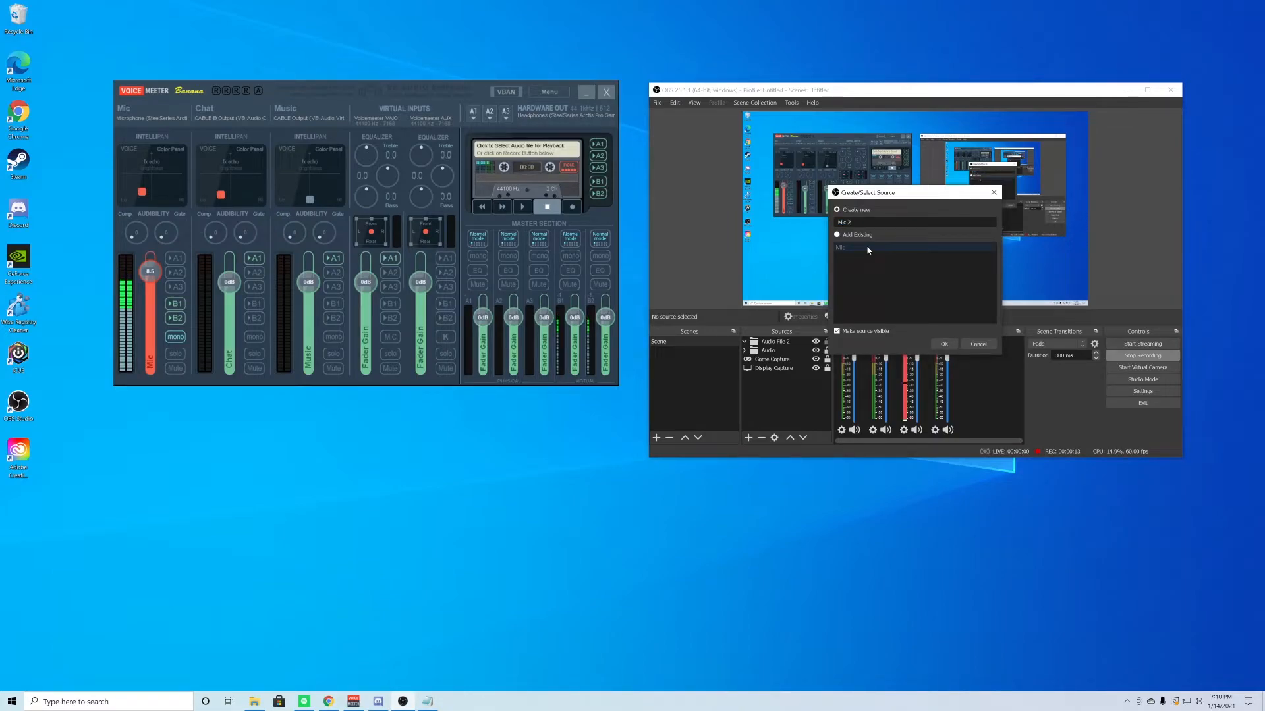
key(Return)
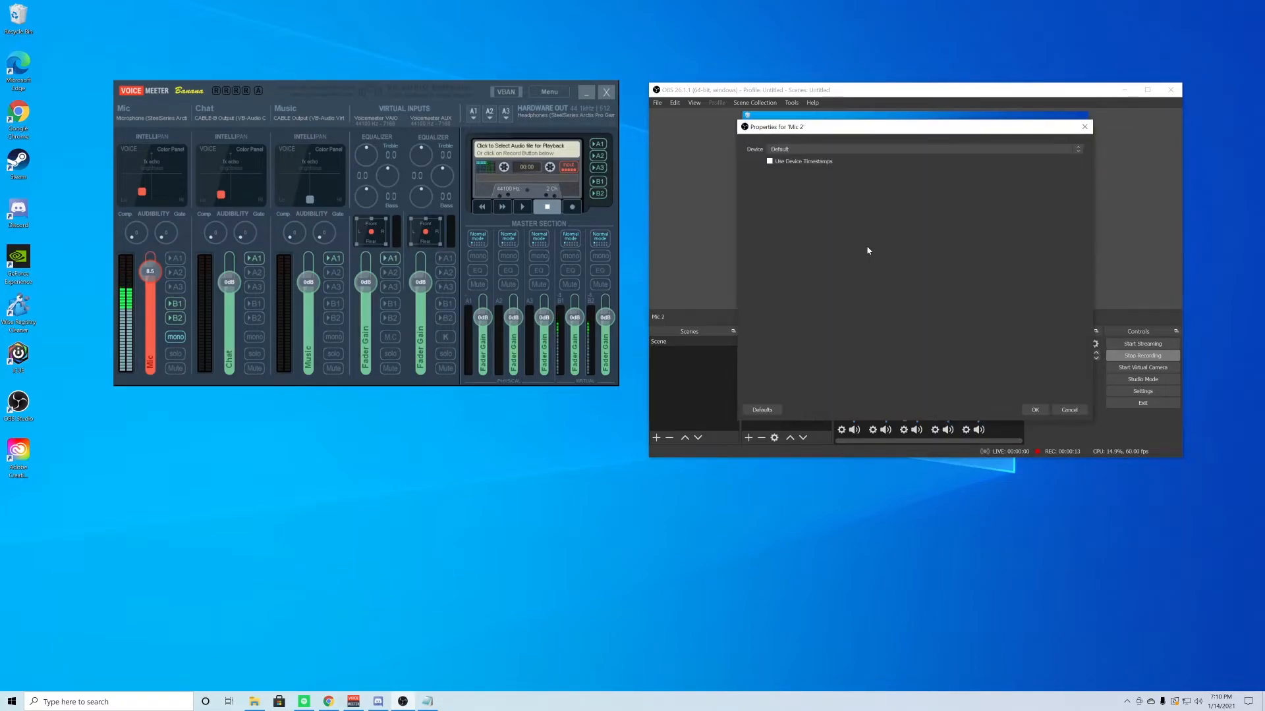
Set Mic 2's device to VoiceMeeter Aux Output (VB-Audio VoiceMeeter AUX VAIO) and mute it in the audio mixer.
click(814, 149)
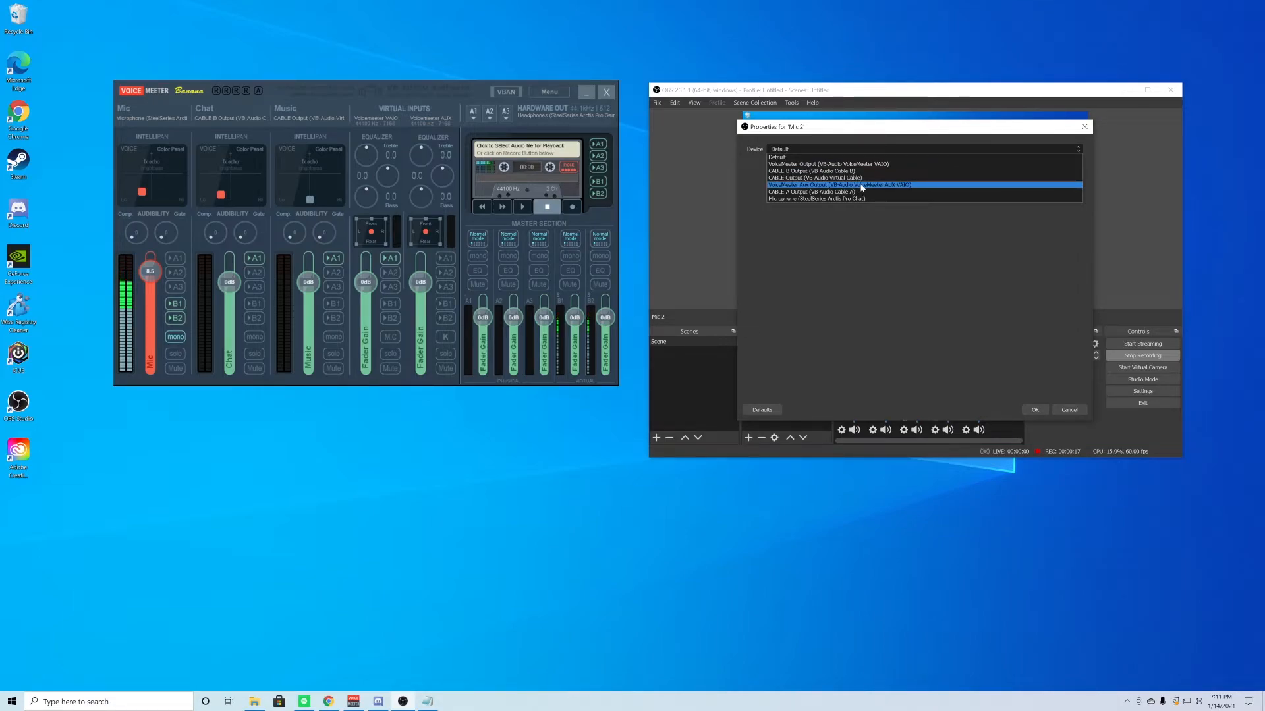
click(862, 185)
click(906, 150)
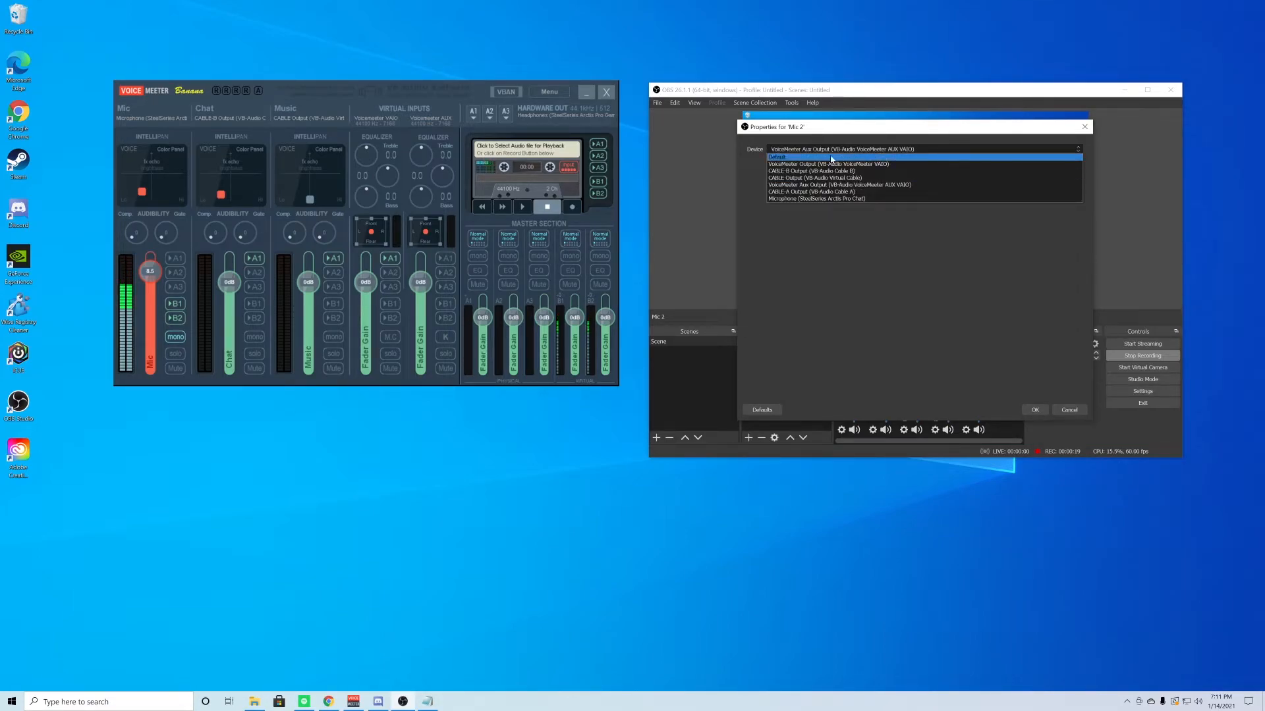
click(831, 158)
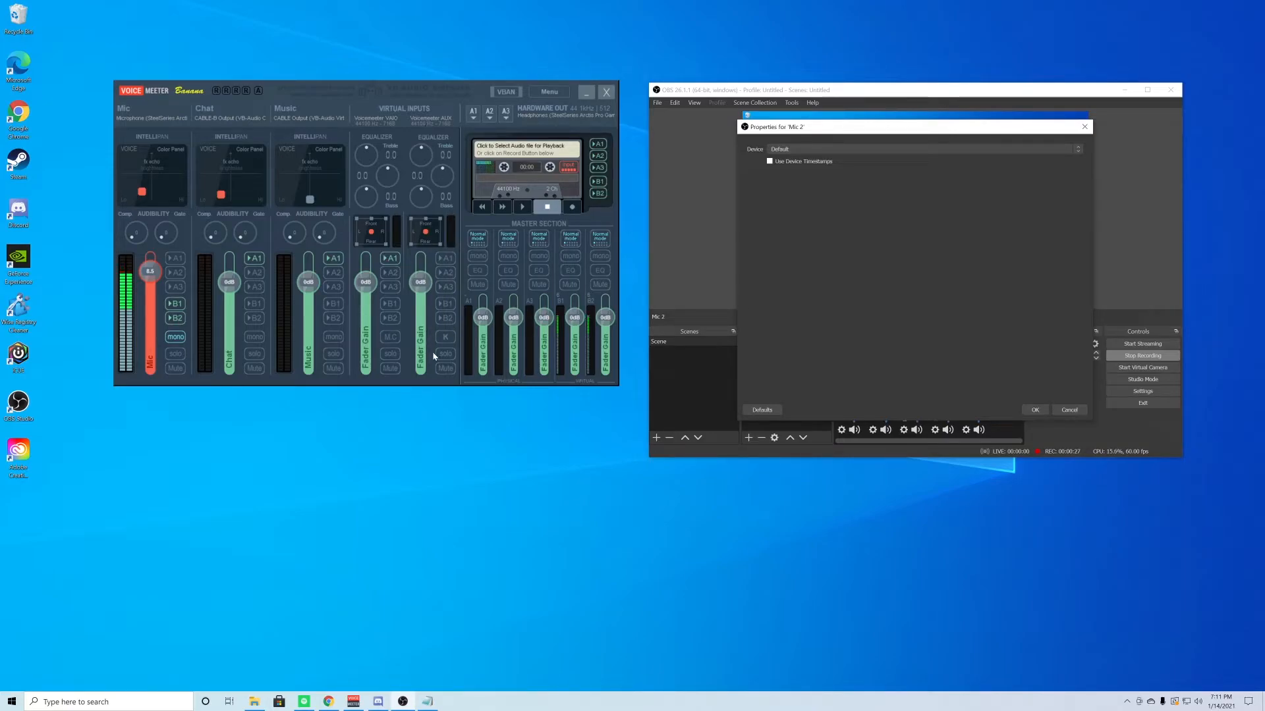
click(799, 149)
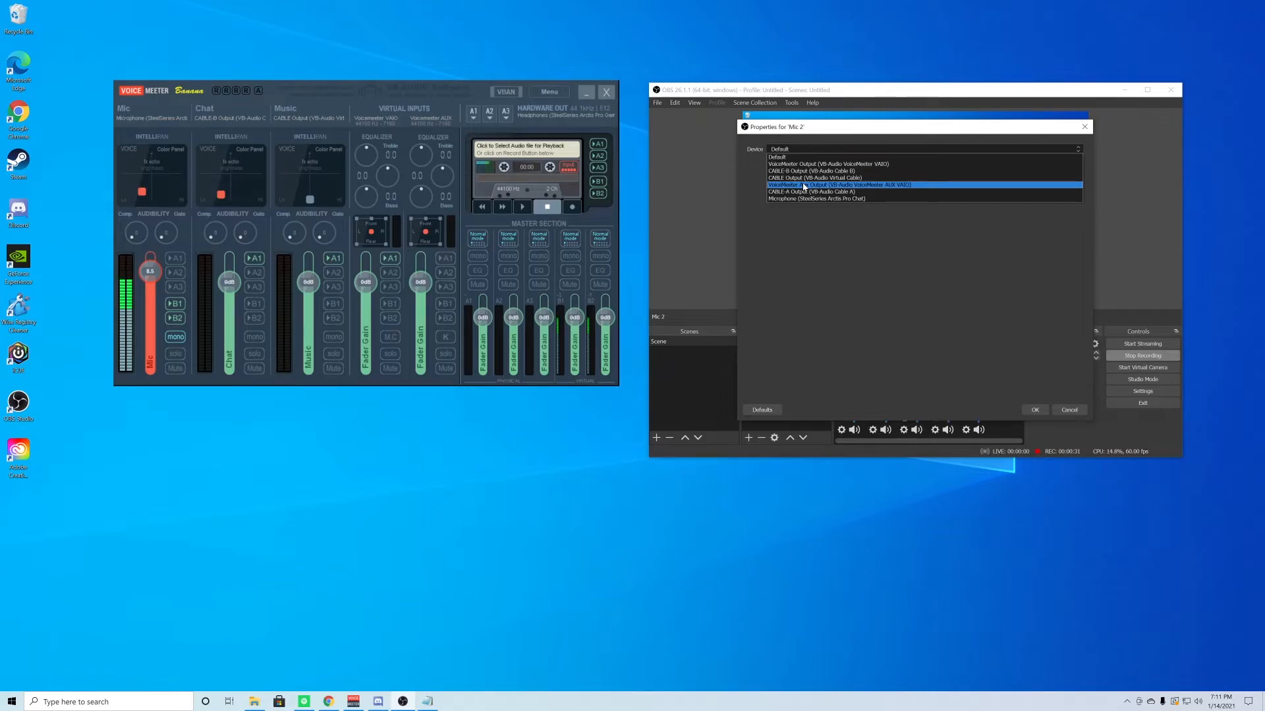
click(804, 186)
click(1035, 410)
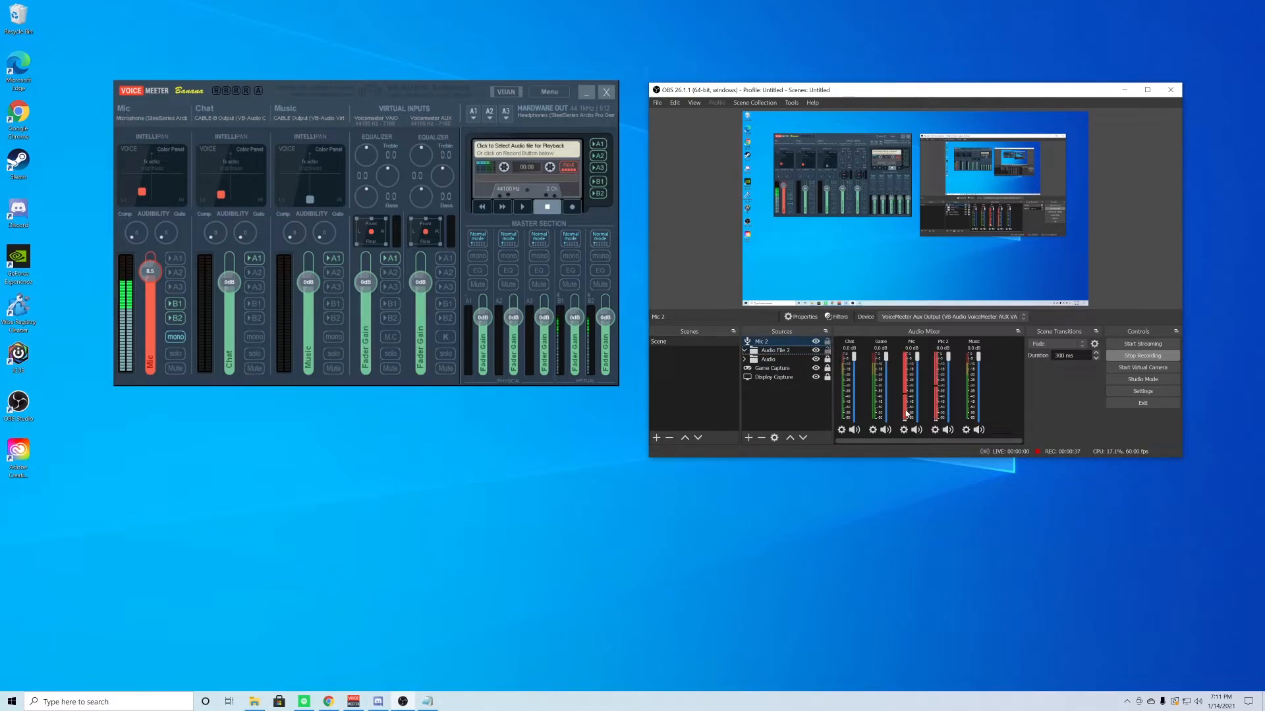
click(947, 430)
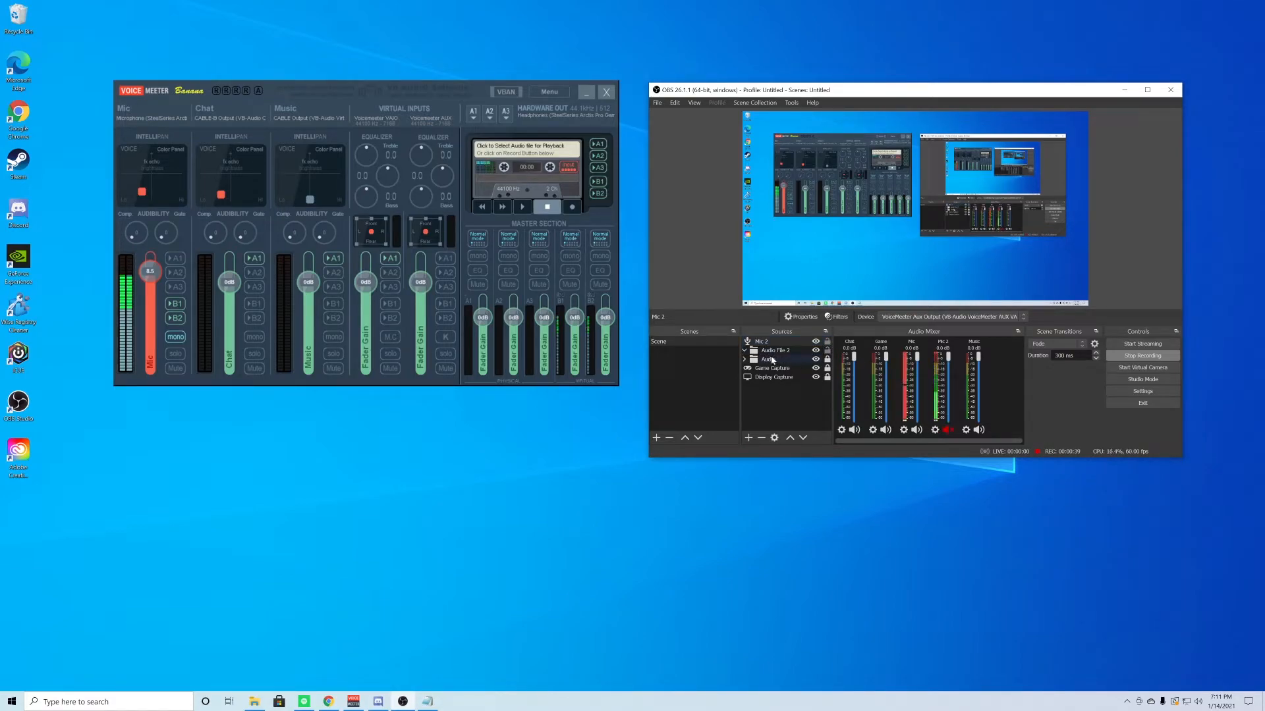
Add a new audio output capture source named Game 2.
right_click(774, 394)
mouse_move(787, 402)
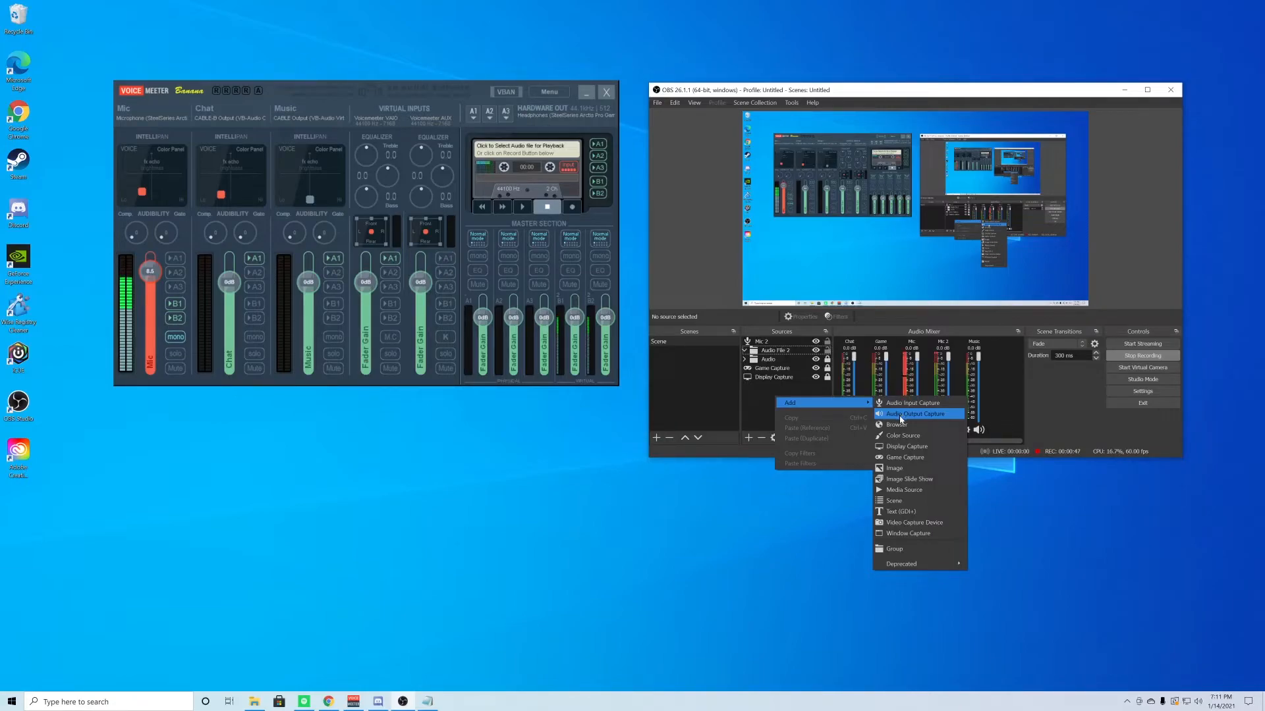
click(921, 419)
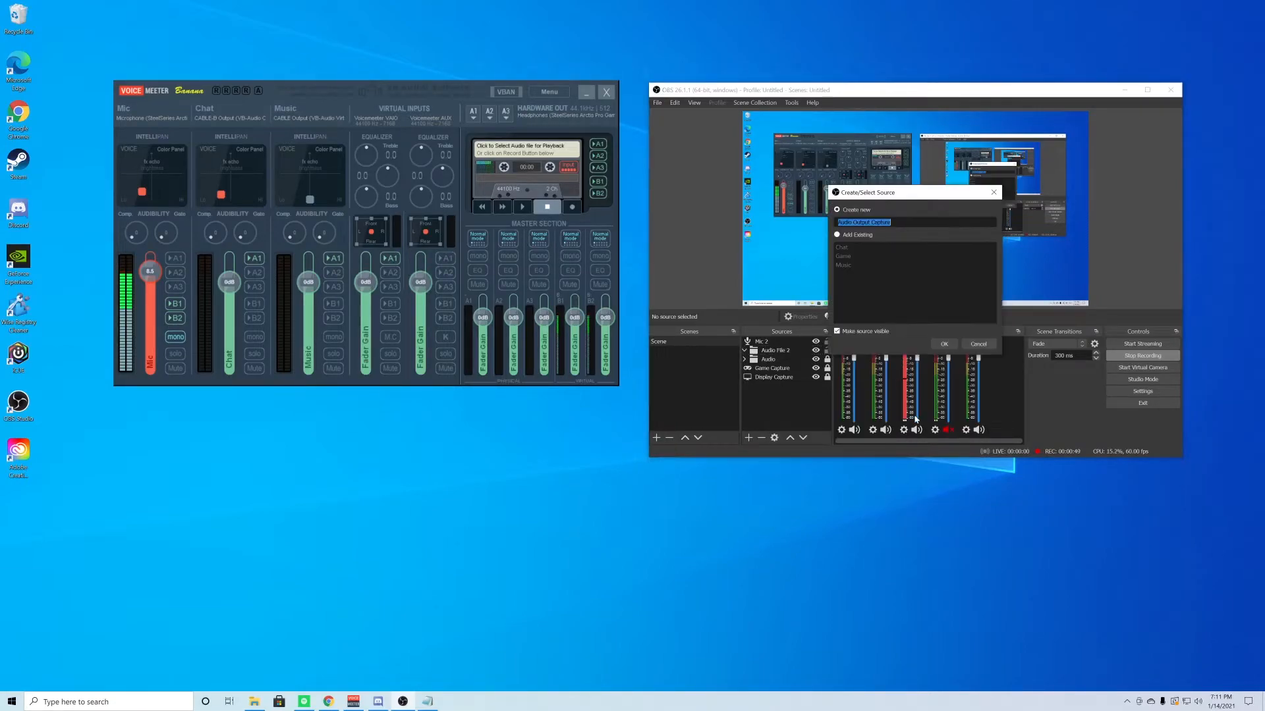
text(Game 2)
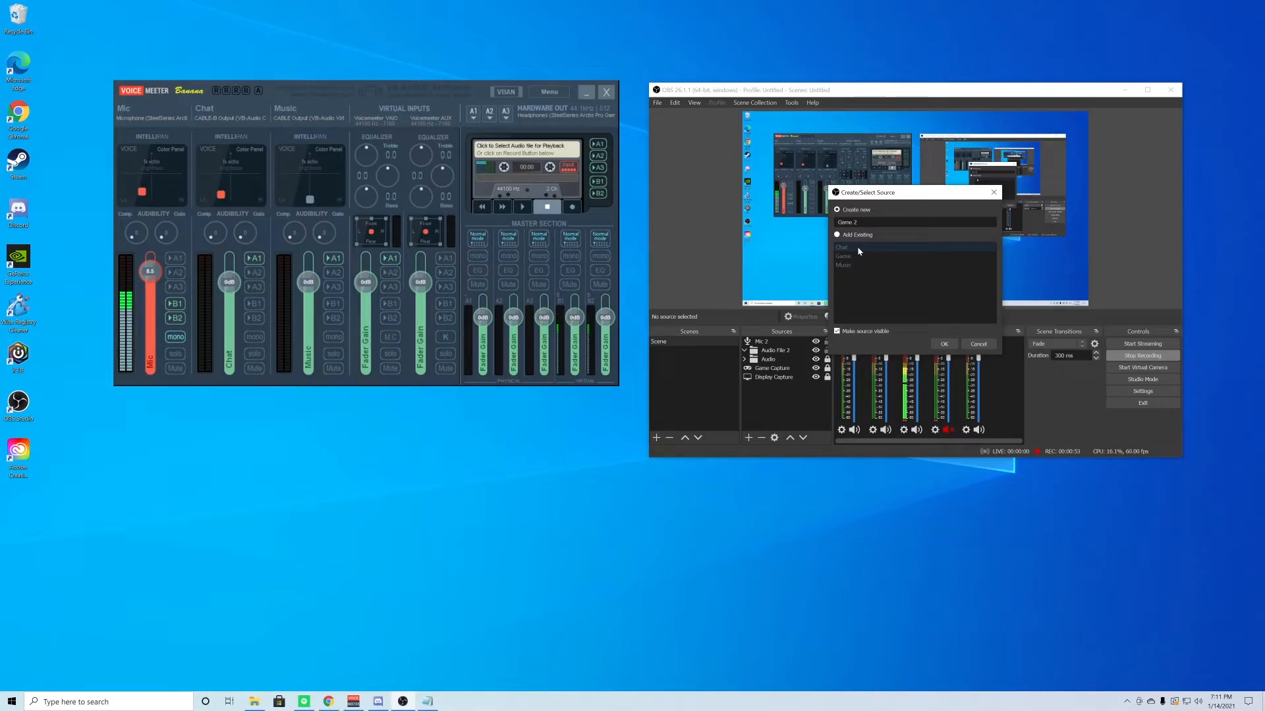
key(Return)
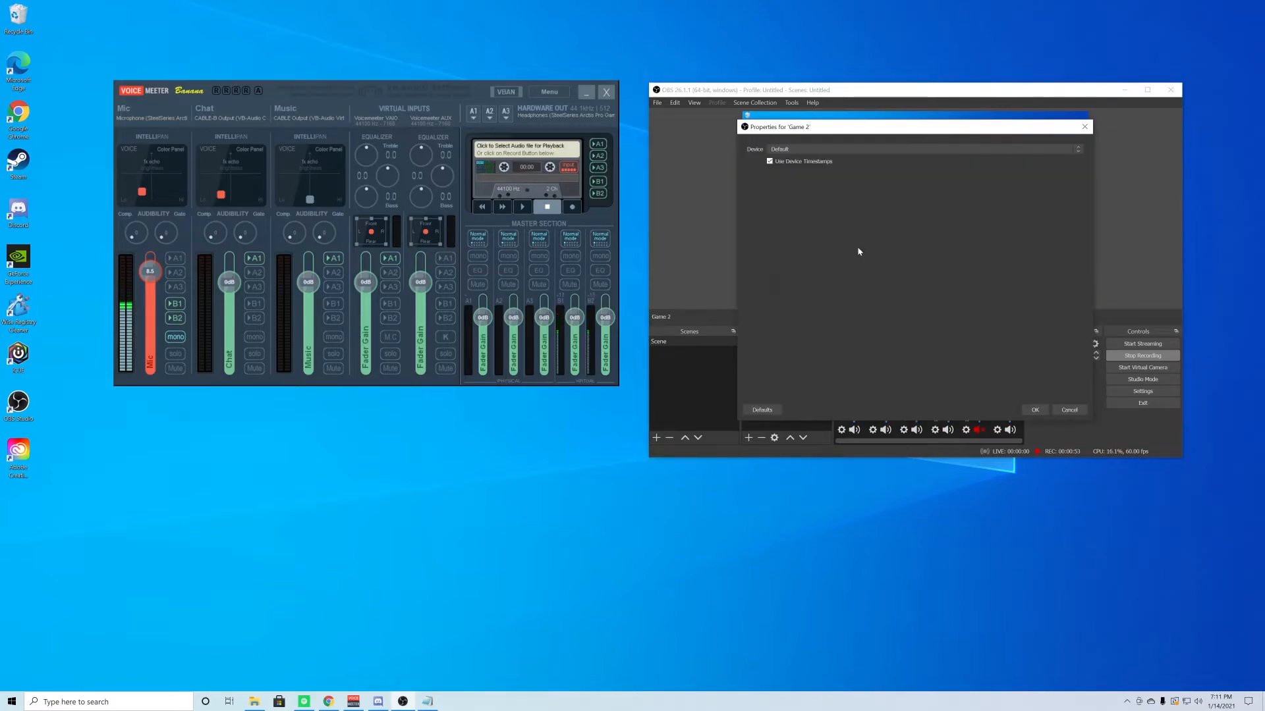
Set Game 2's device to VoiceMeeter Input (VB-Audio VoiceMeeter VAIO) and place Mic 2 and Game 2 inside the Audio File 2 group.
click(838, 150)
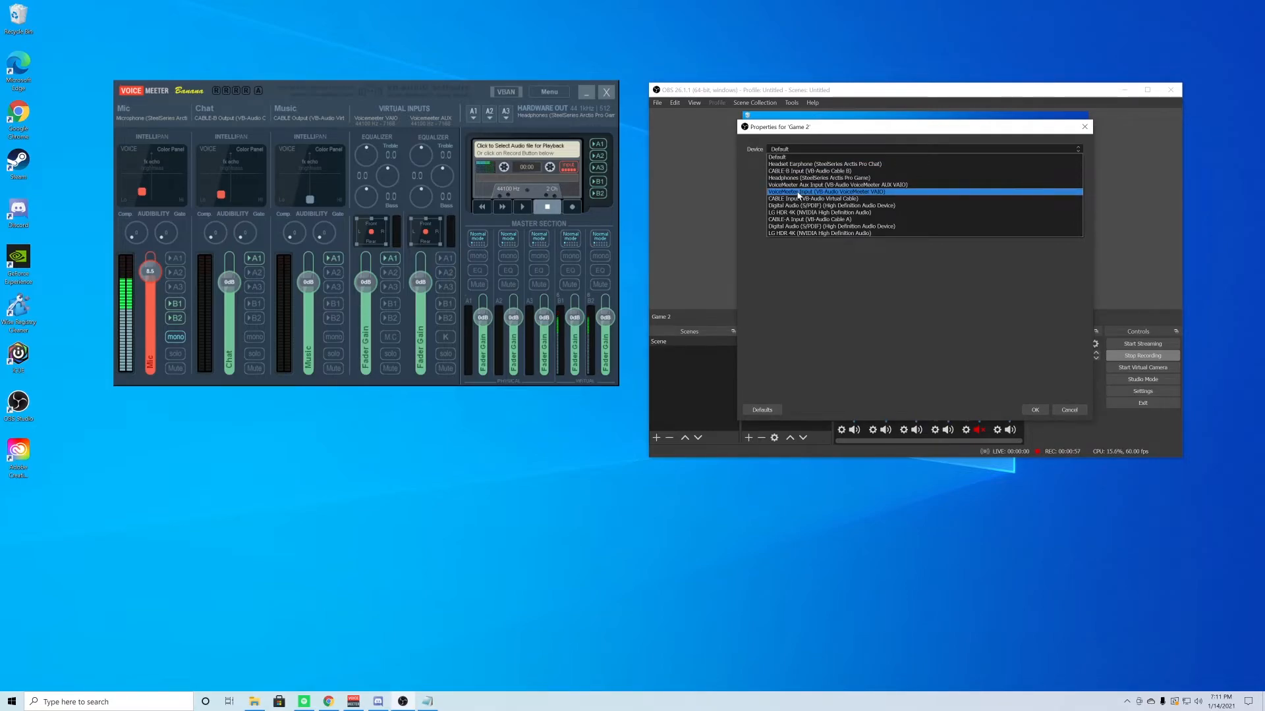
click(798, 192)
click(1035, 410)
mouse_move(790, 361)
mouse_down()
mouse_move(774, 359)
mouse_move(782, 369)
mouse_up()
Add a new audio output capture source named Discord.
right_click(784, 408)
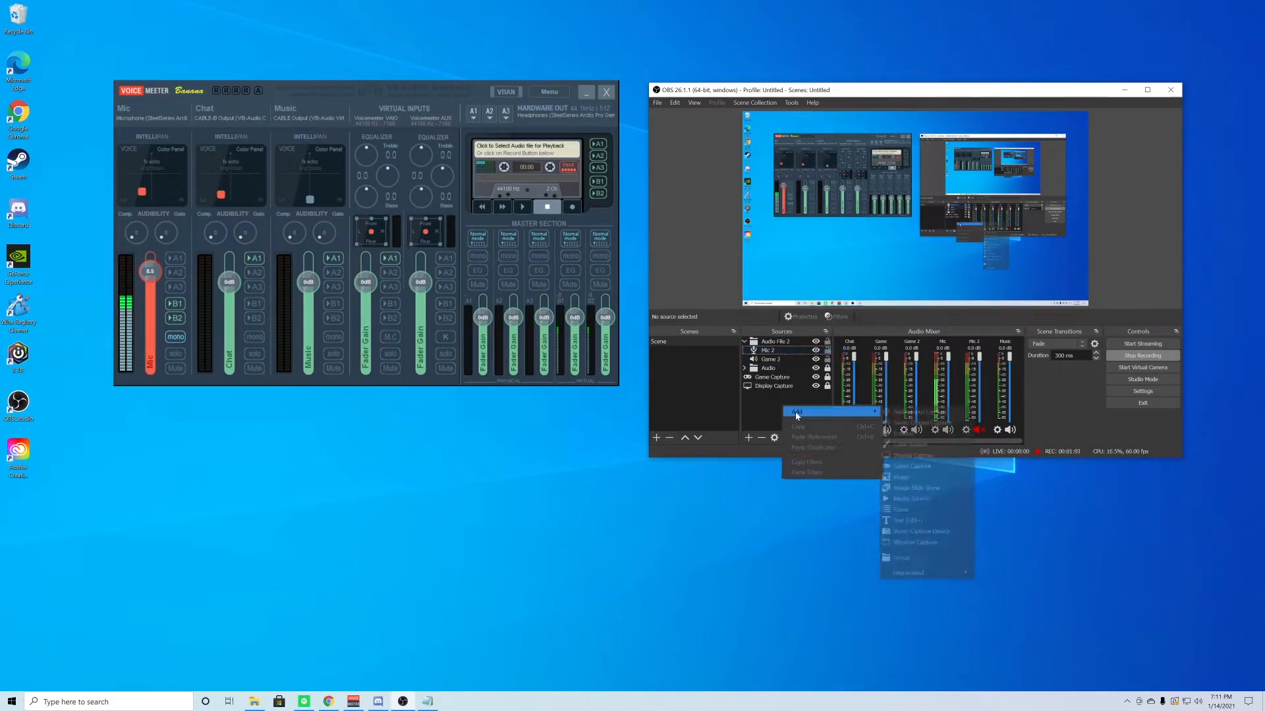
mouse_move(837, 412)
click(915, 427)
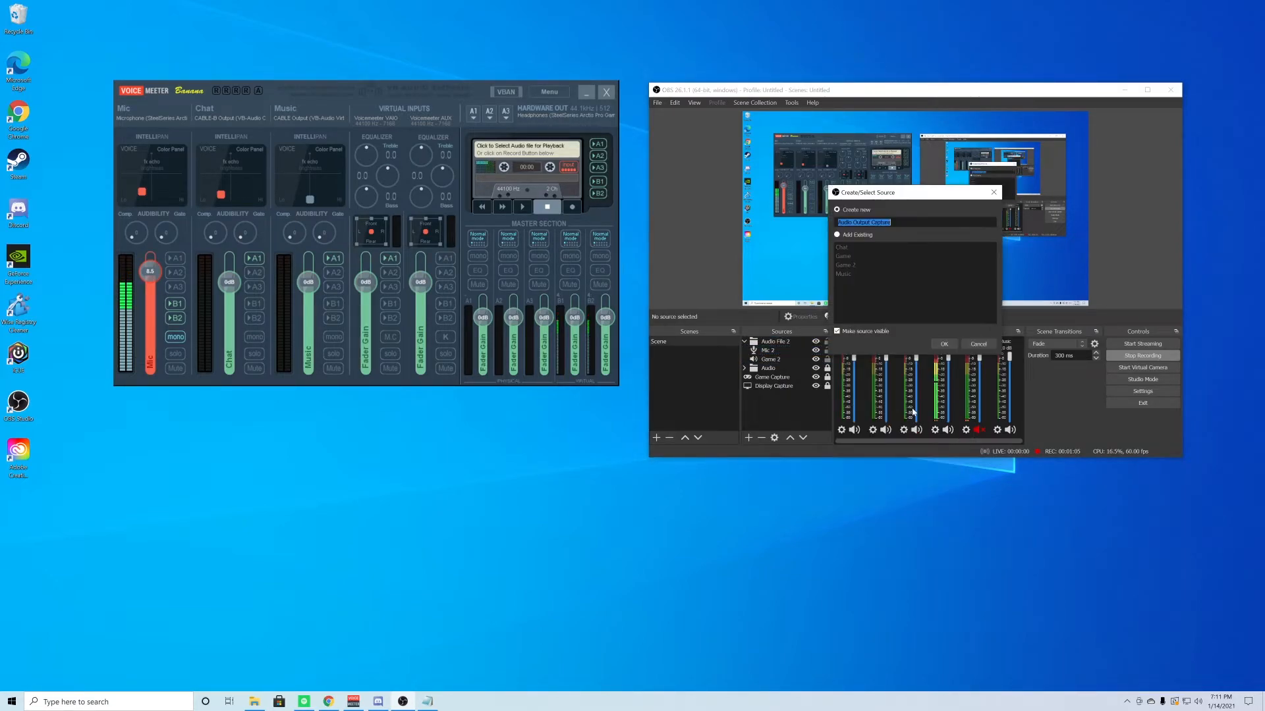
text(Discord)
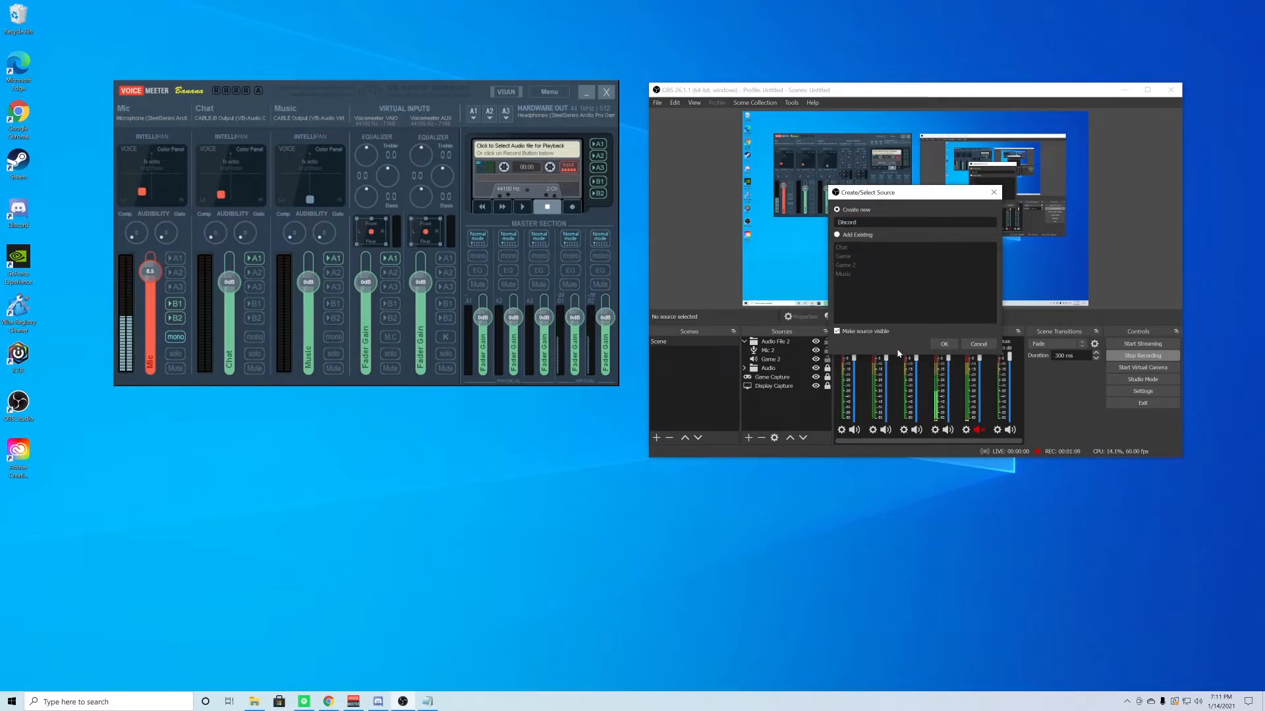
key(Return)
click(802, 150)
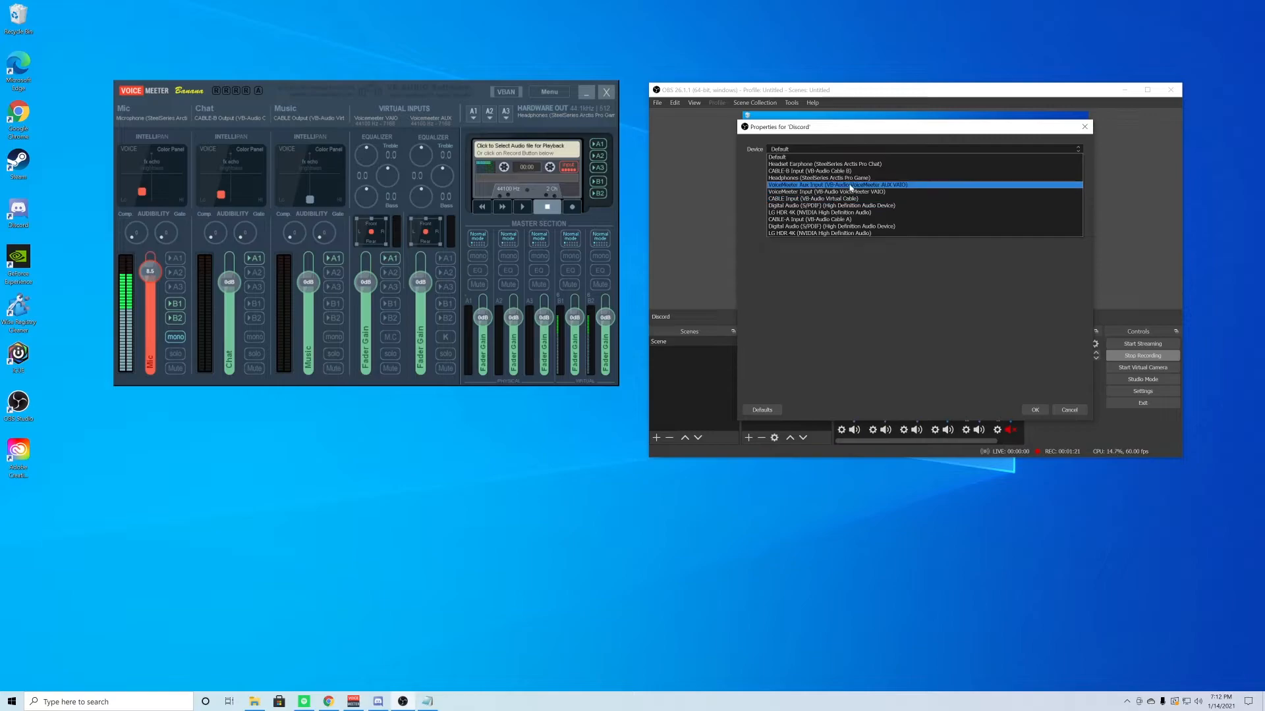
click(794, 171)
click(1035, 410)
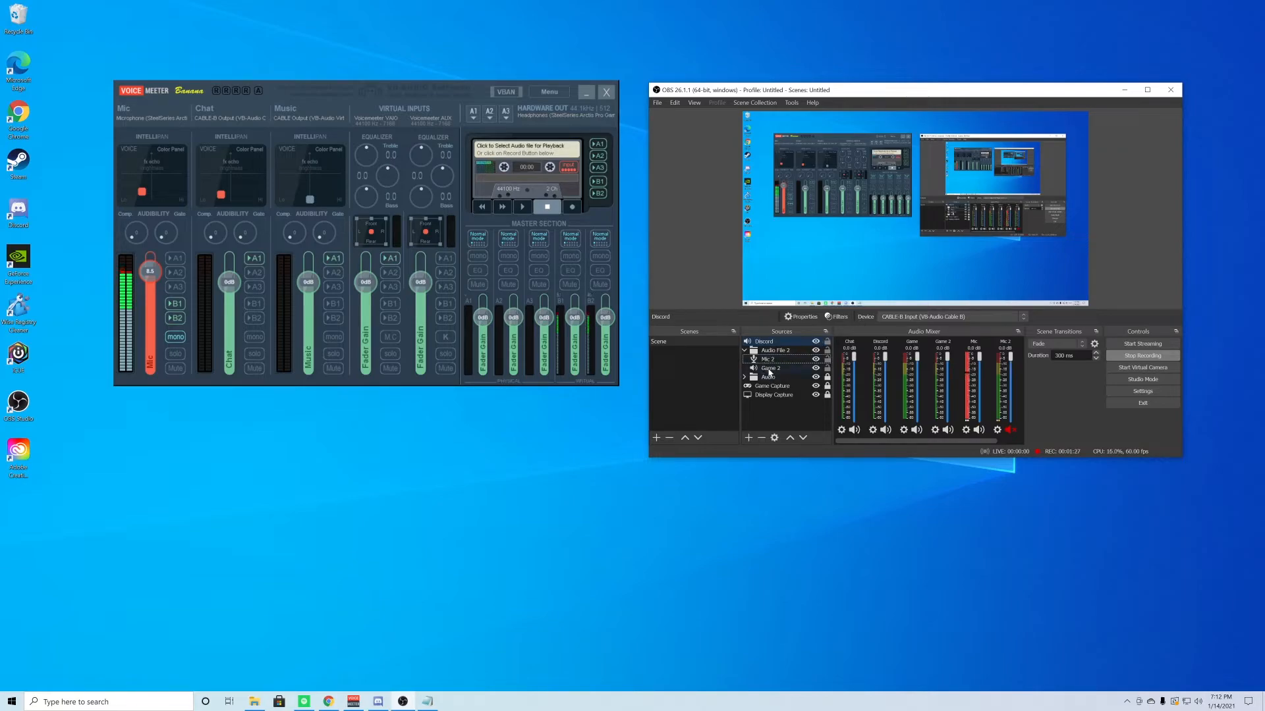
click(763, 343)
drag(763, 344, 765, 356)
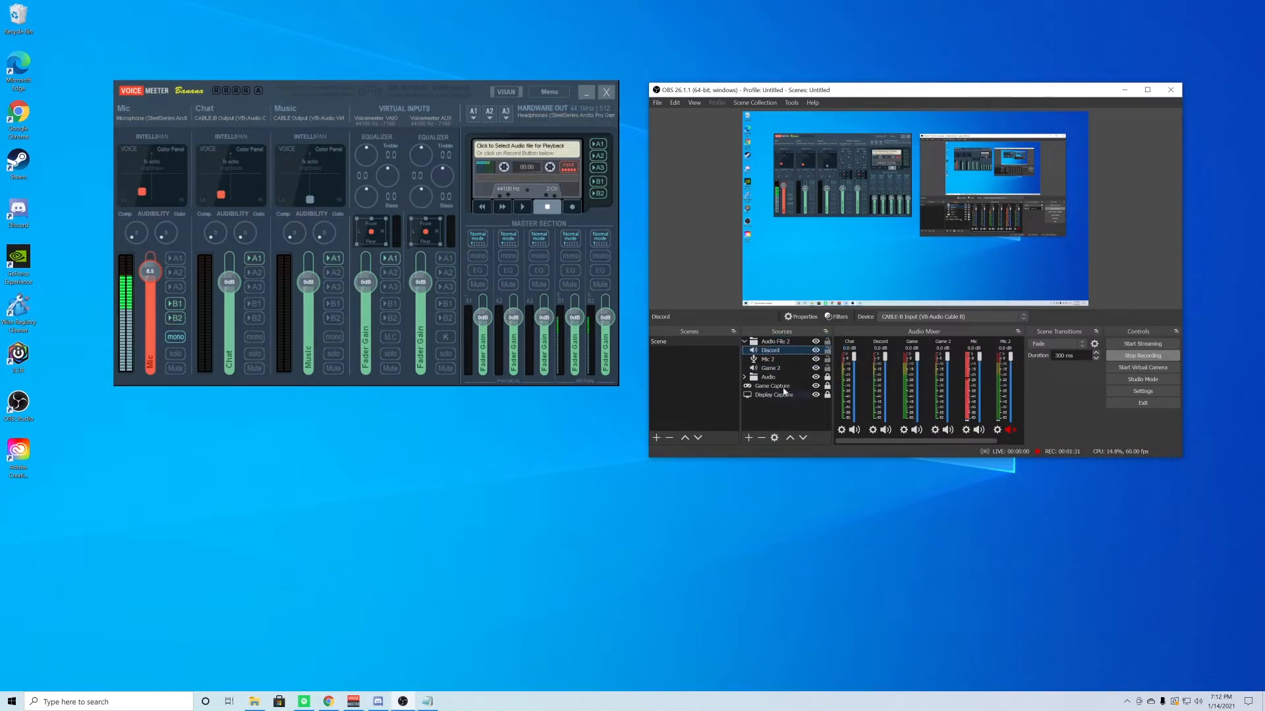
click(744, 377)
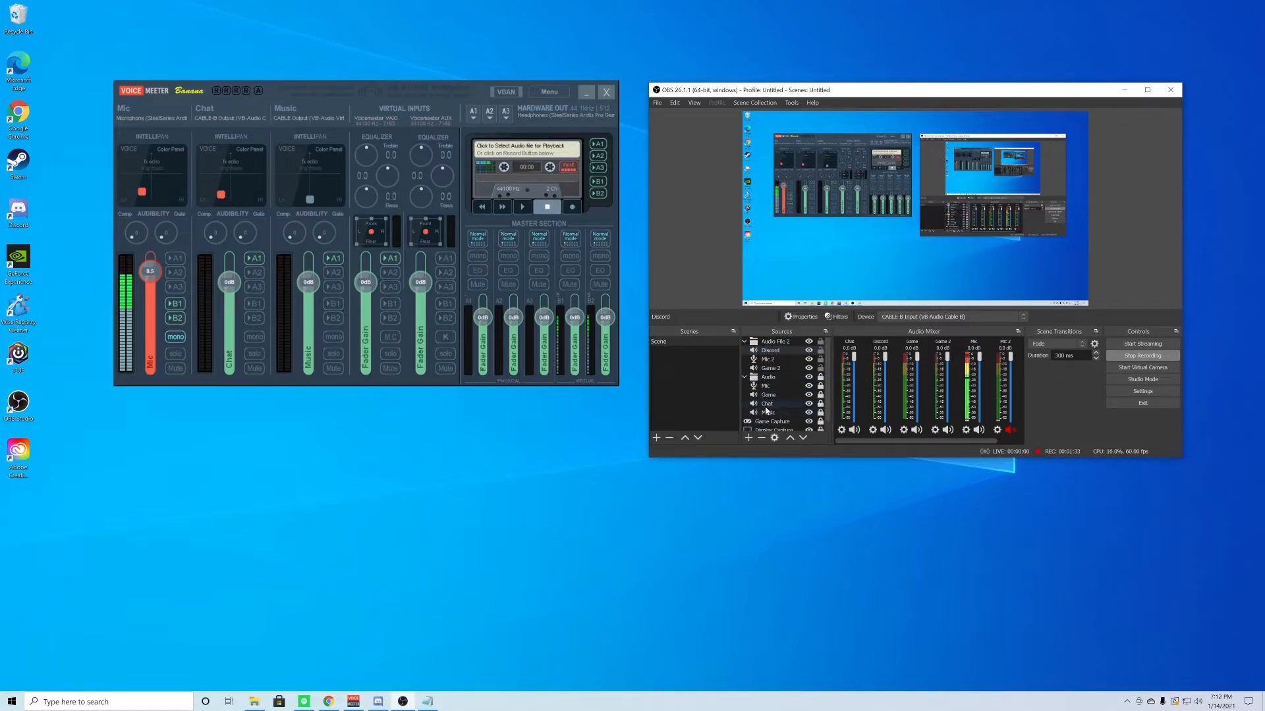
click(744, 377)
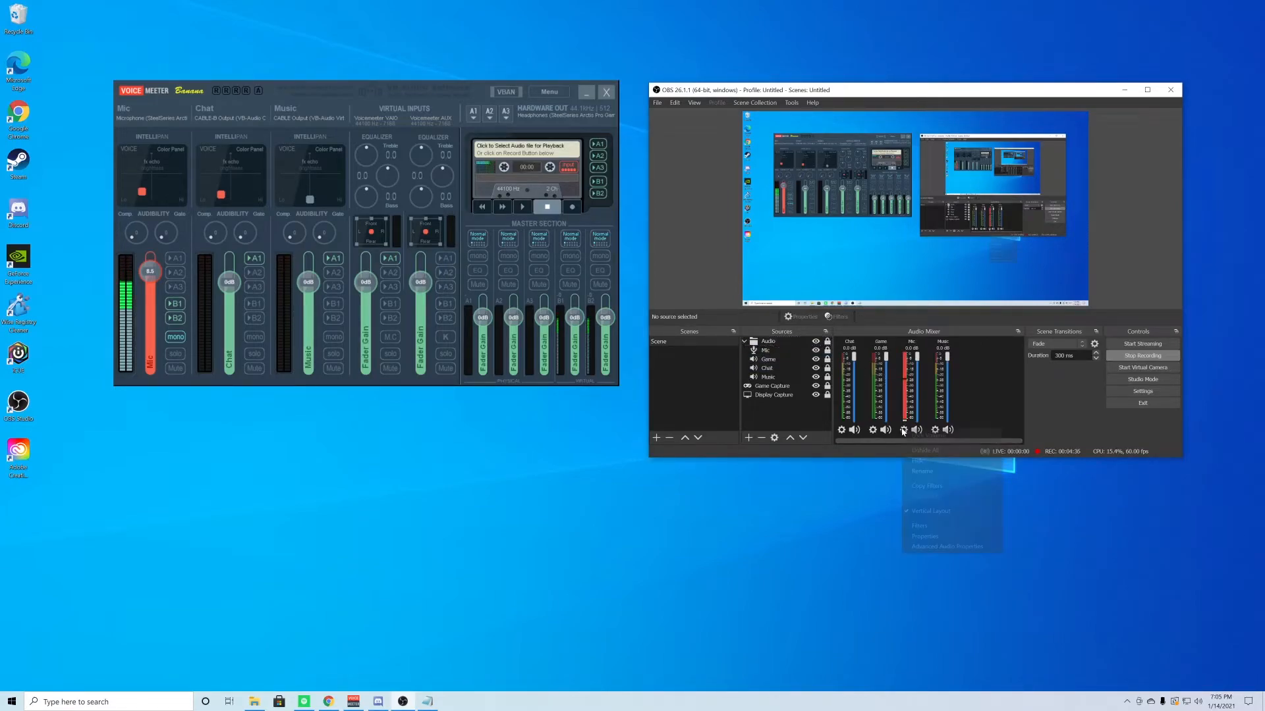
Review the track assignments of Chat, Game, Mic and Music in the advanced audio properties.
click(904, 429)
click(931, 547)
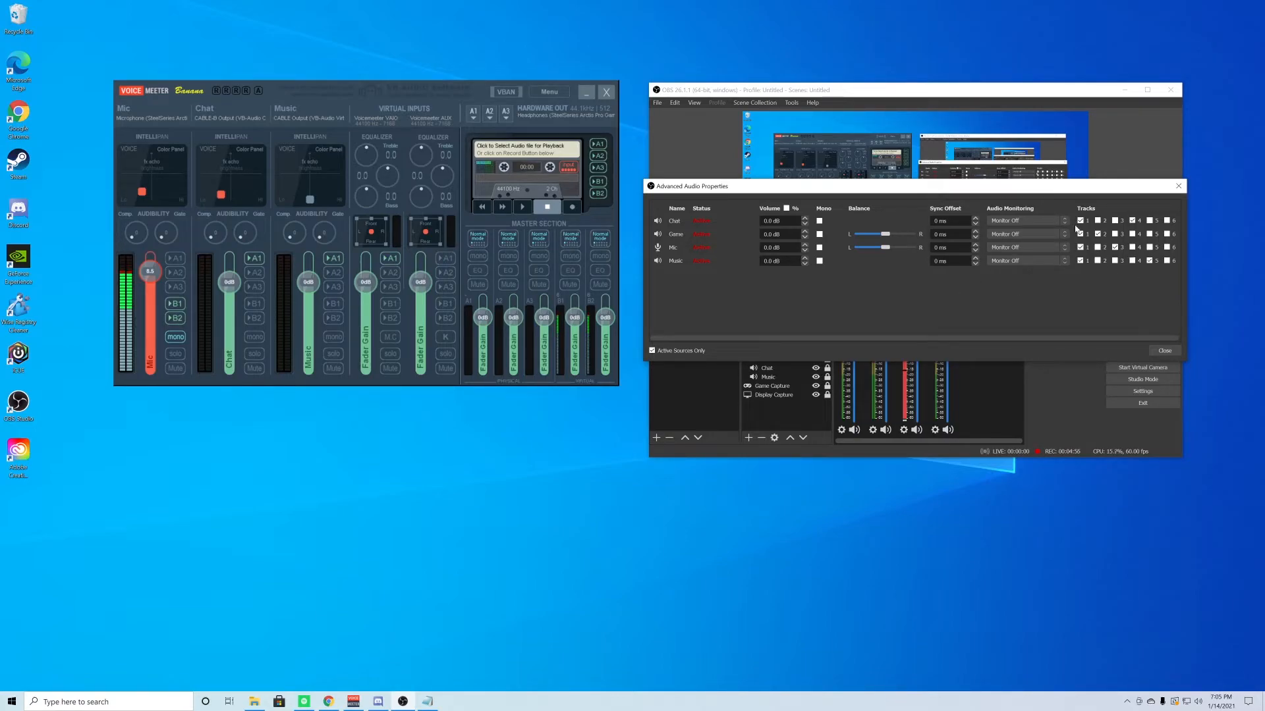
click(1115, 247)
click(1164, 351)
Check the recording output settings for the enabled audio tracks and the recording format.
click(1136, 394)
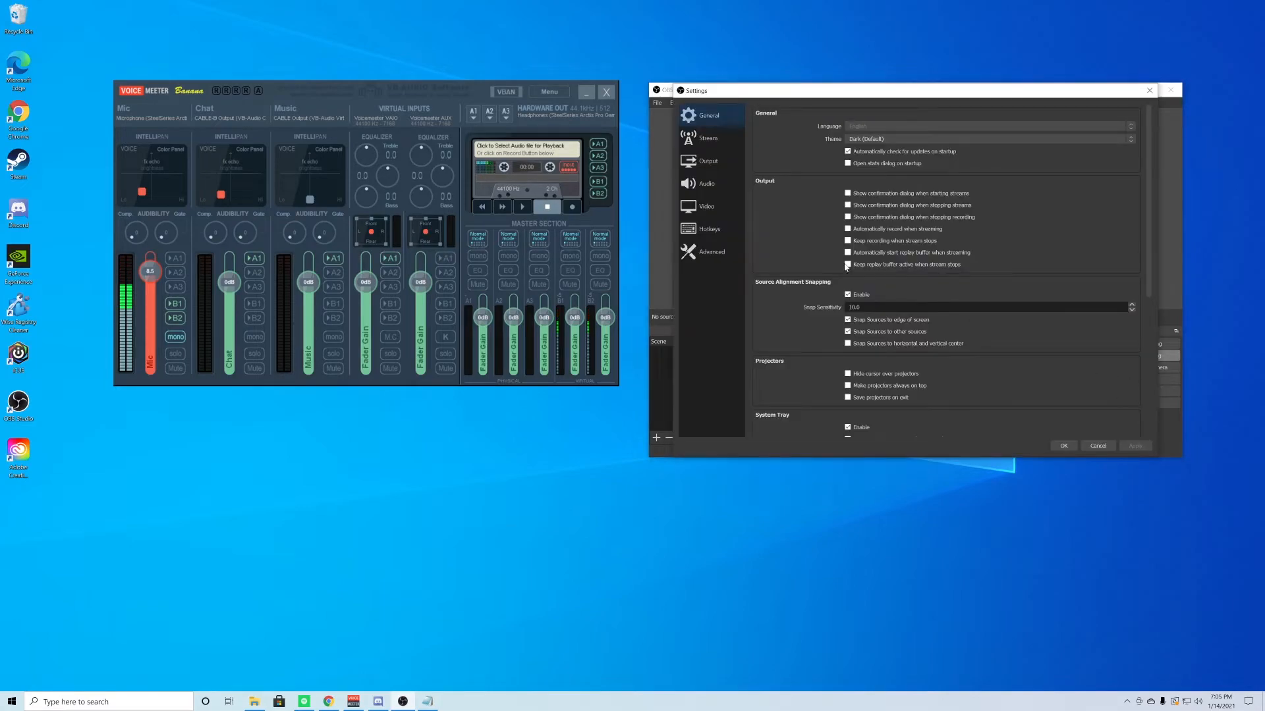
click(695, 166)
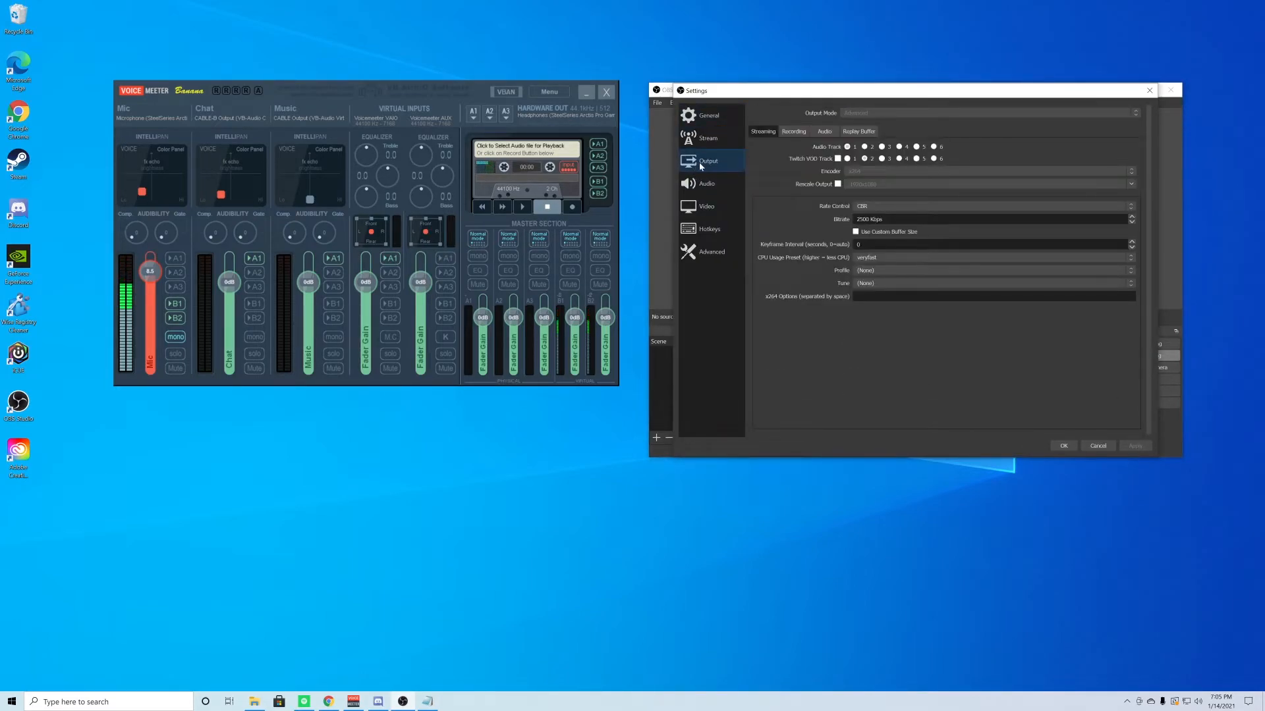
click(793, 133)
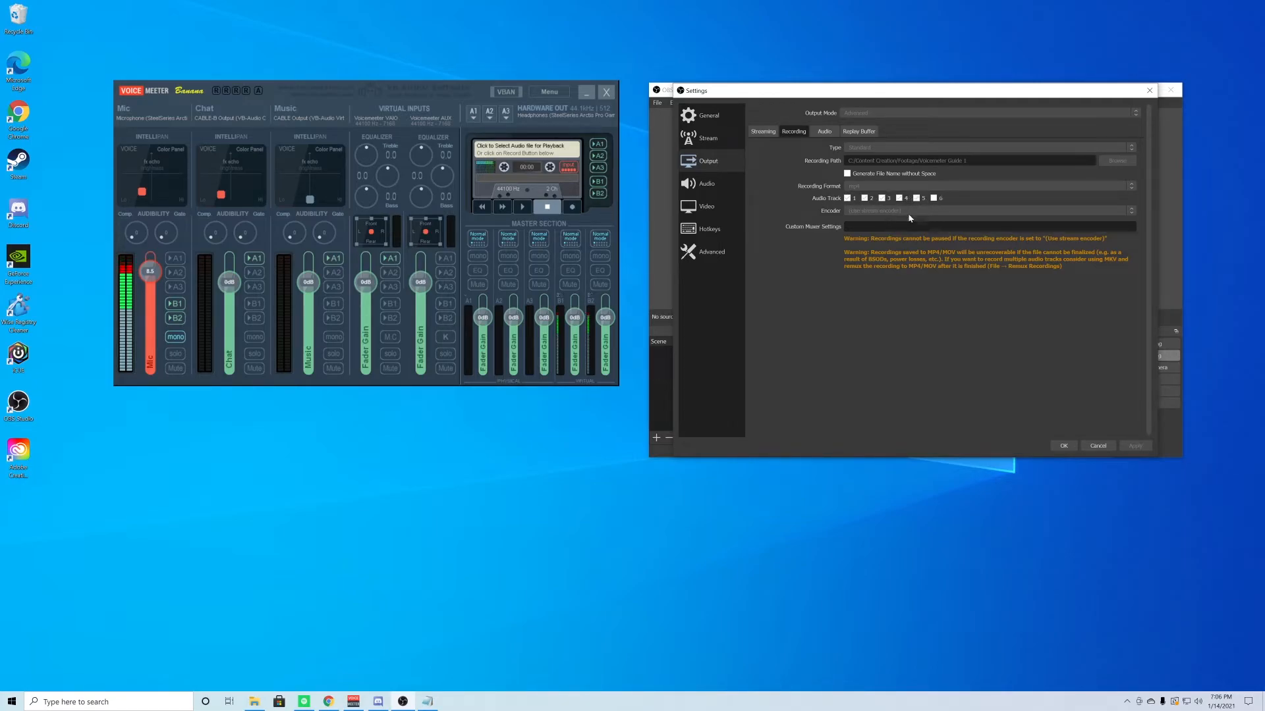
click(1062, 446)
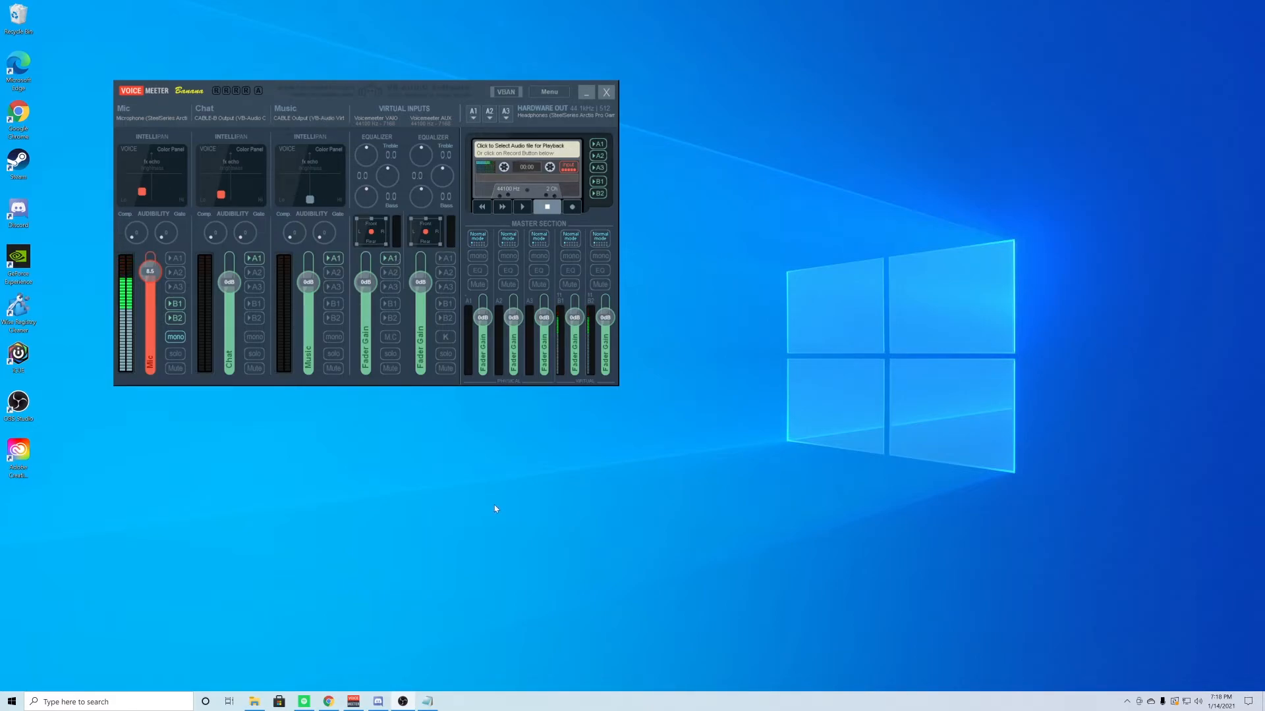
Switch to Chrome and locate the VB-Cables A+B and C+D download options on the VB-Audio page.
click(346, 689)
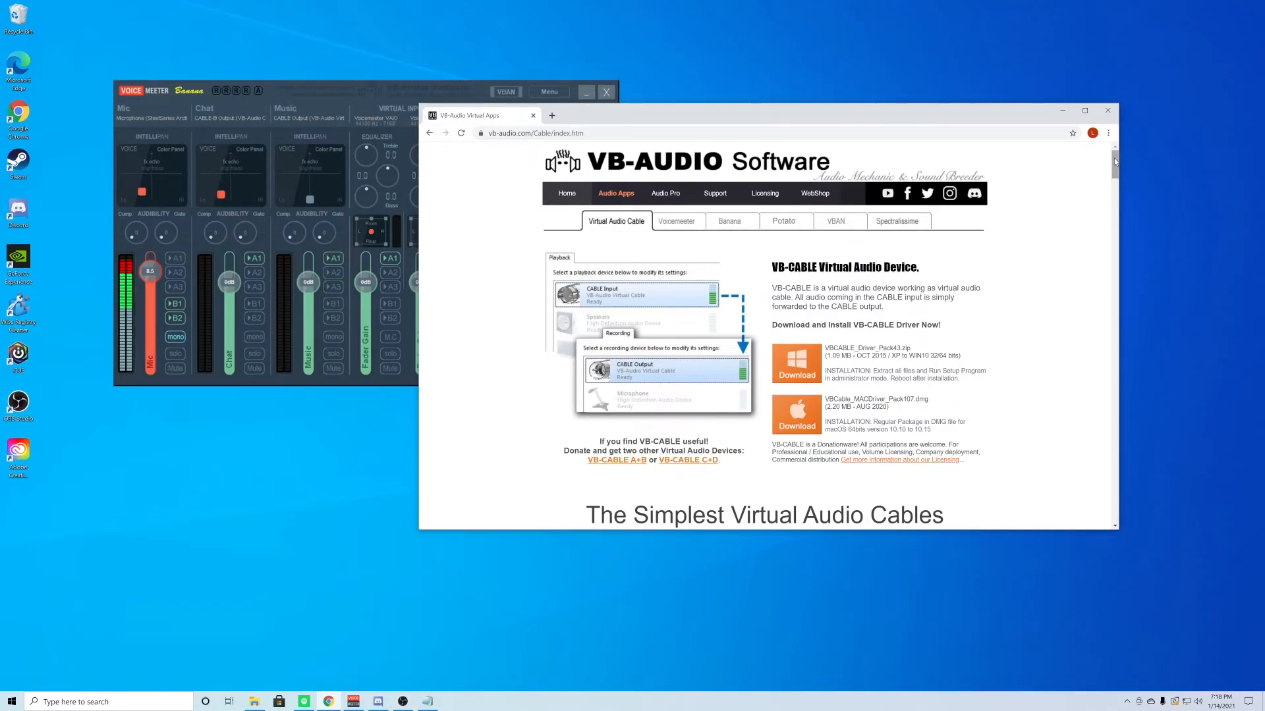
drag(1115, 157, 1135, 225)
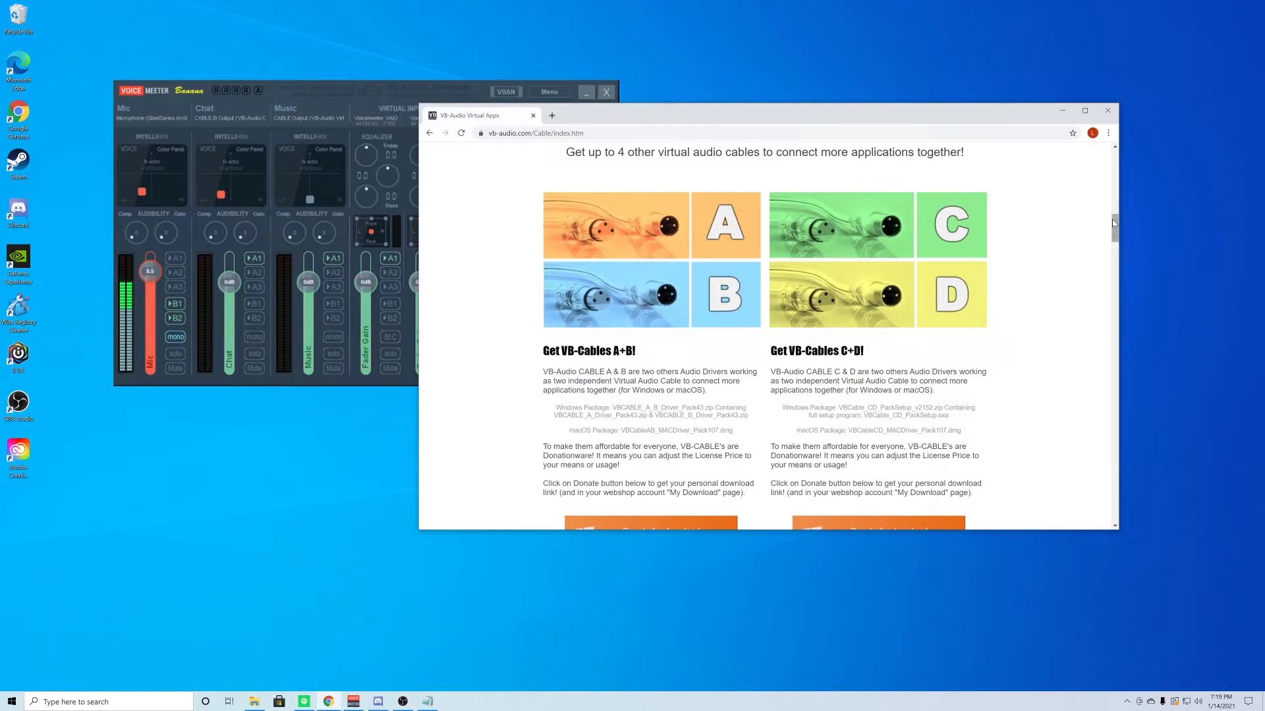
scroll(1117, 227, down, 2)
mouse_move(1118, 227)
mouse_down()
mouse_move(1123, 247)
mouse_move(1129, 224)
mouse_up()
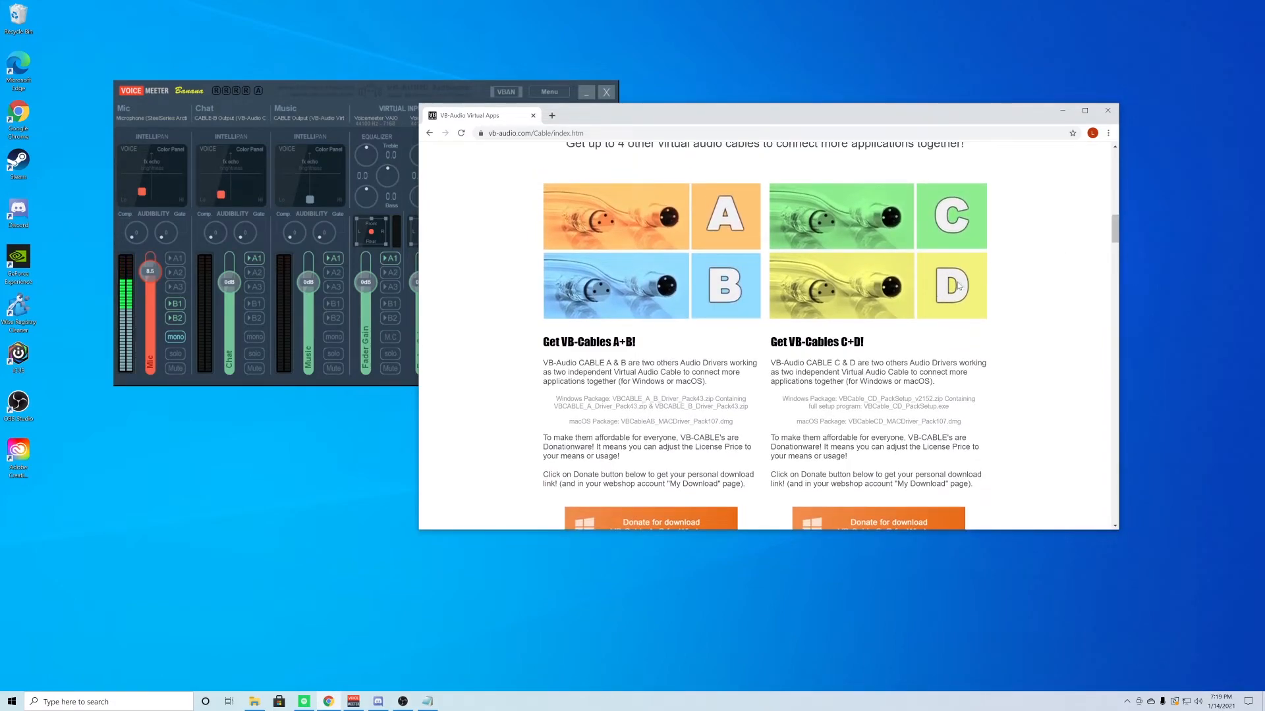
mouse_move(1112, 224)
mouse_down()
mouse_move(1118, 292)
mouse_move(1118, 235)
mouse_up()
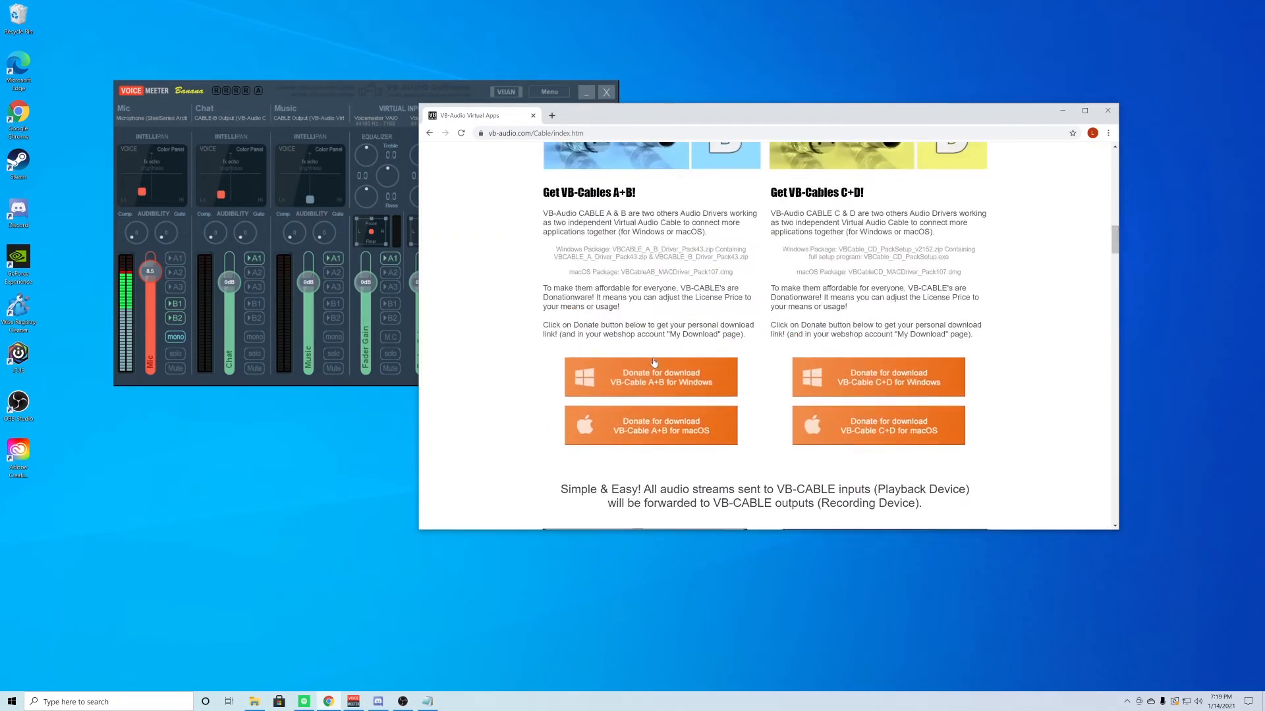
scroll(681, 353, up, 1)
Open the VB-Cable A+B for Windows shop page and choose the 10 EUR / USD licence price.
click(629, 419)
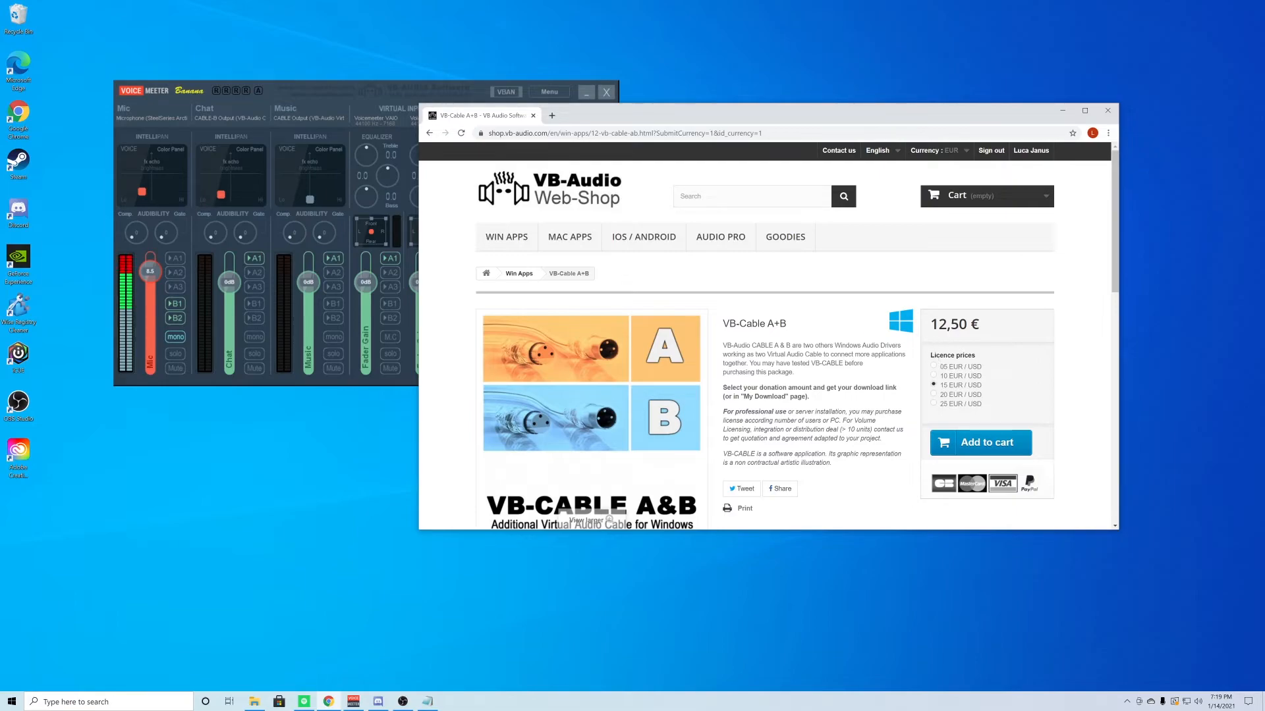
click(933, 367)
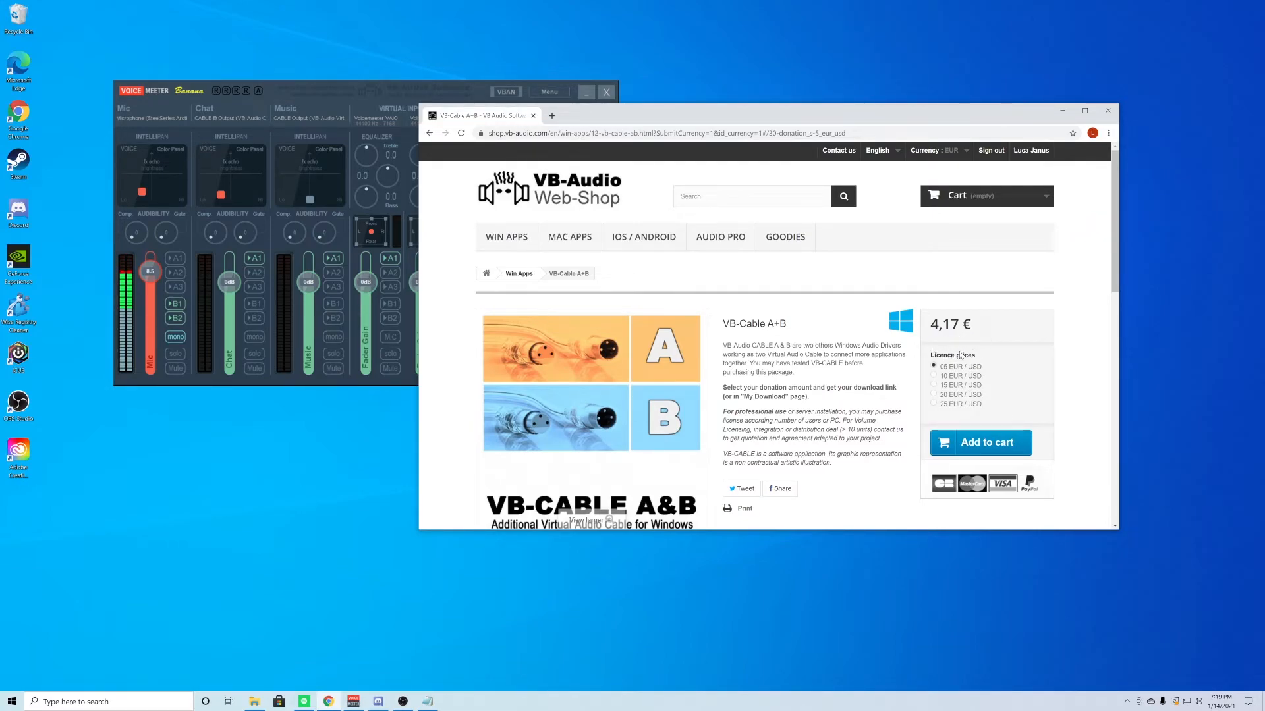
click(934, 376)
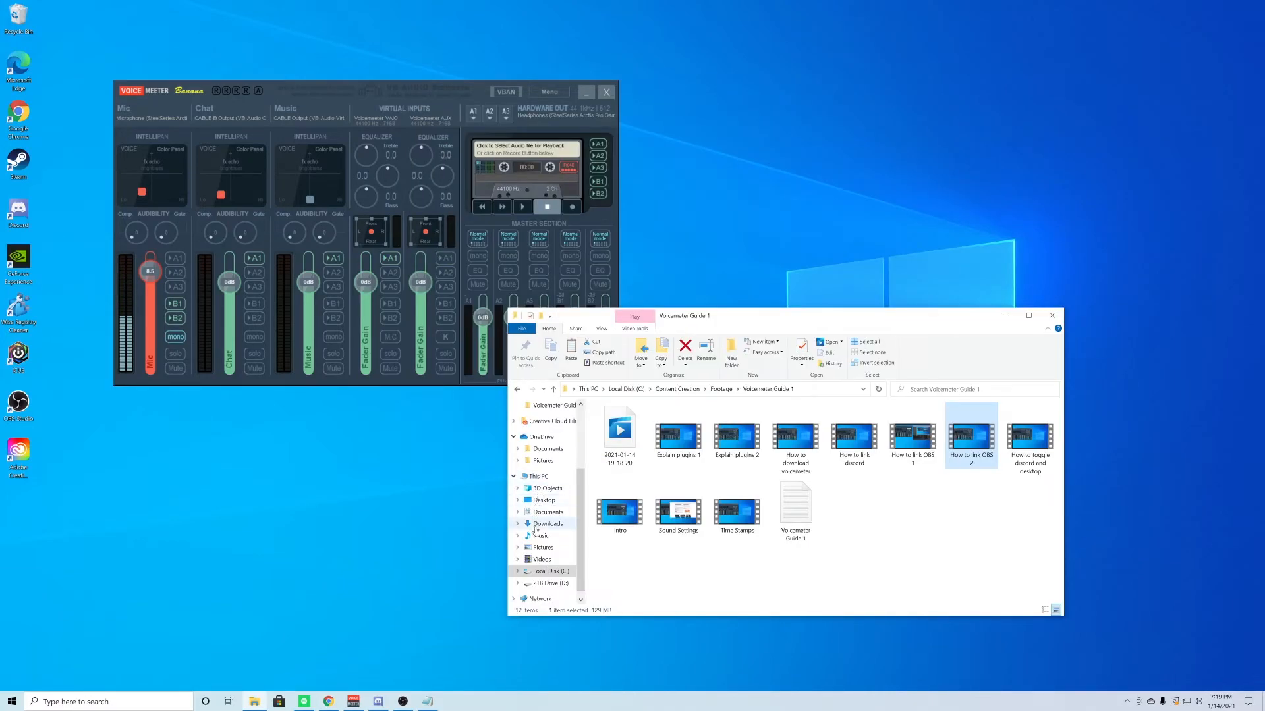
Browse in File Explorer to the Cables folder inside VB under Program Files (x86) on Local Disk (C:).
click(537, 525)
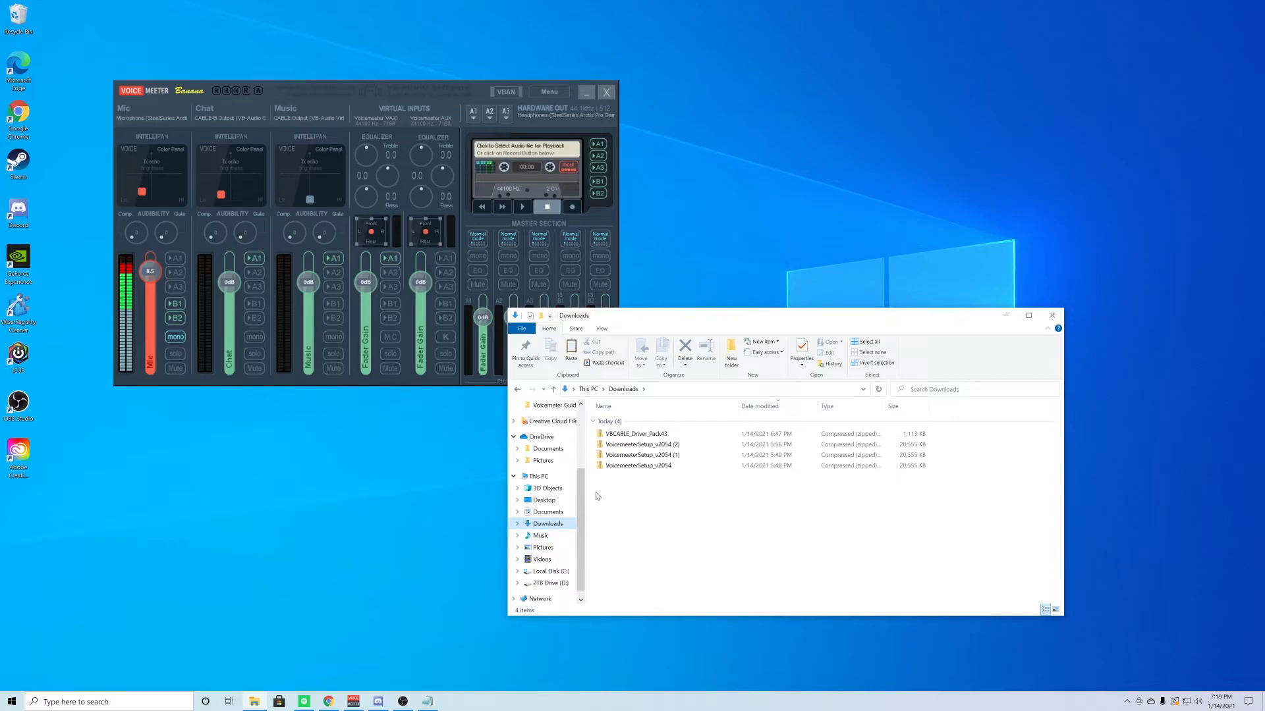
click(551, 571)
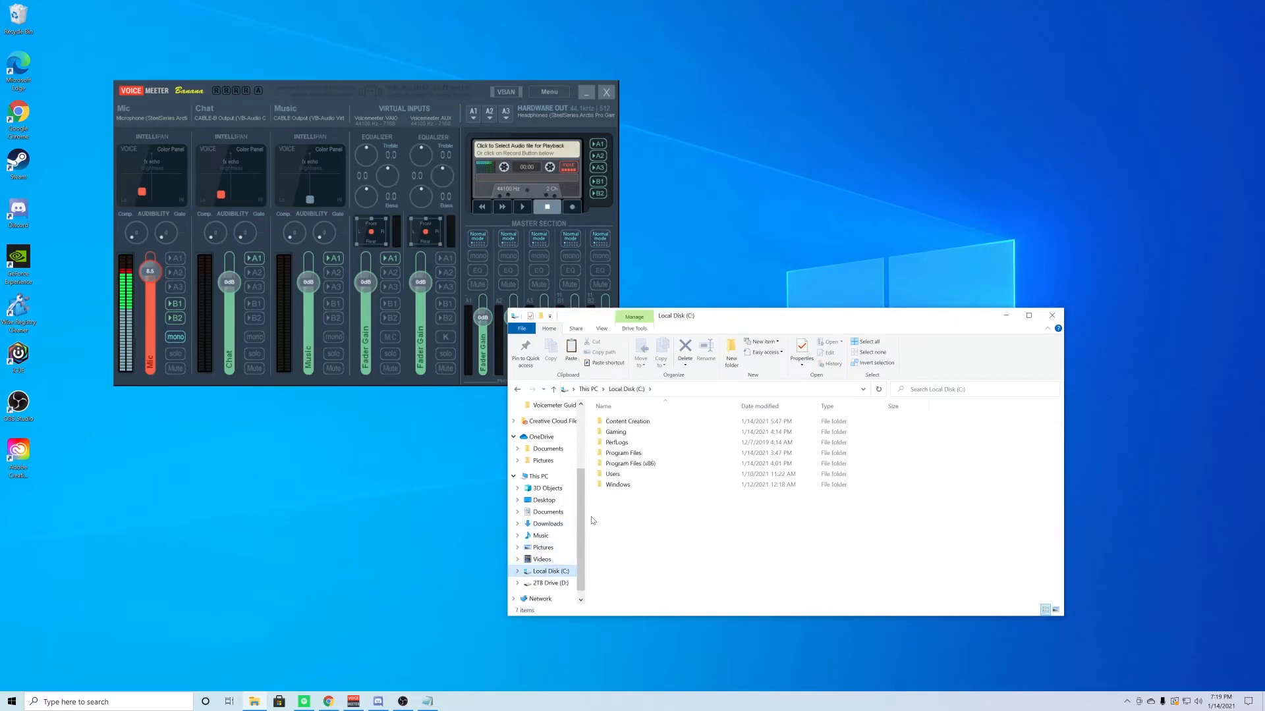
double_click(634, 464)
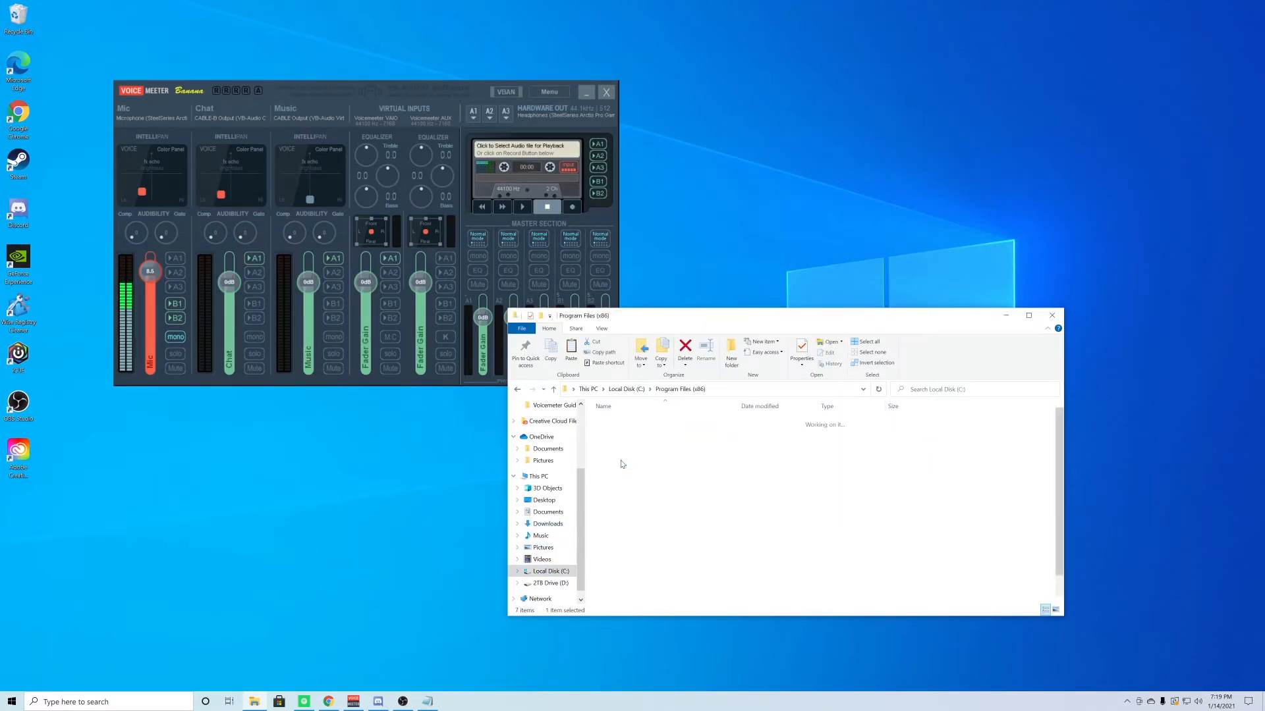
double_click(611, 527)
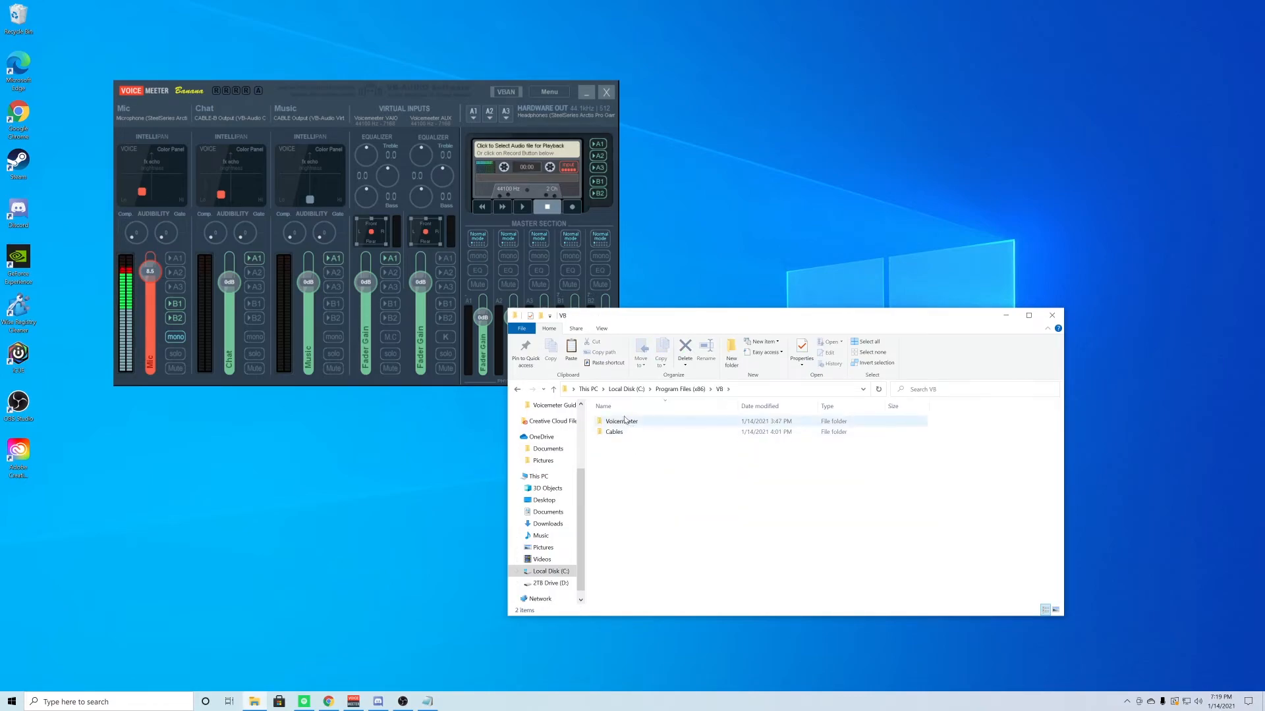
double_click(614, 433)
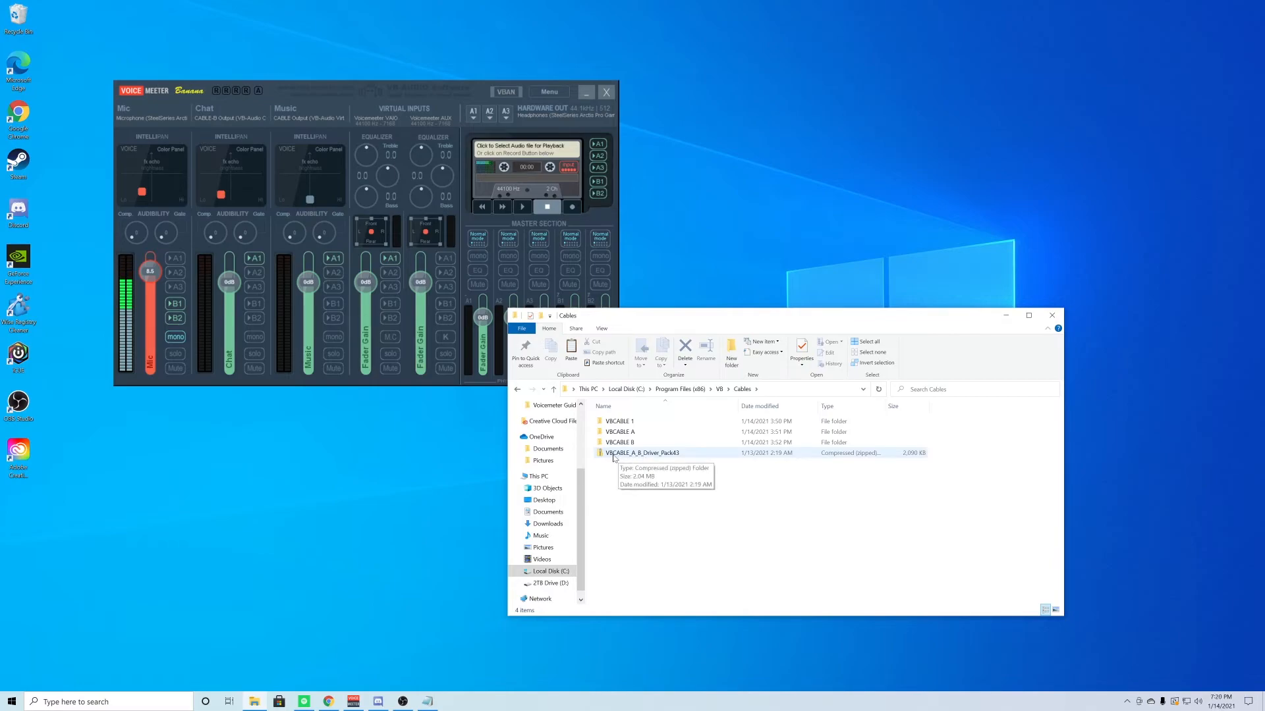
Inspect the VBCABLE_A_B_Driver_Pack43 archive and the setup files in VBCABLE_A_Driver_Pack43, and close File Explorer.
double_click(656, 454)
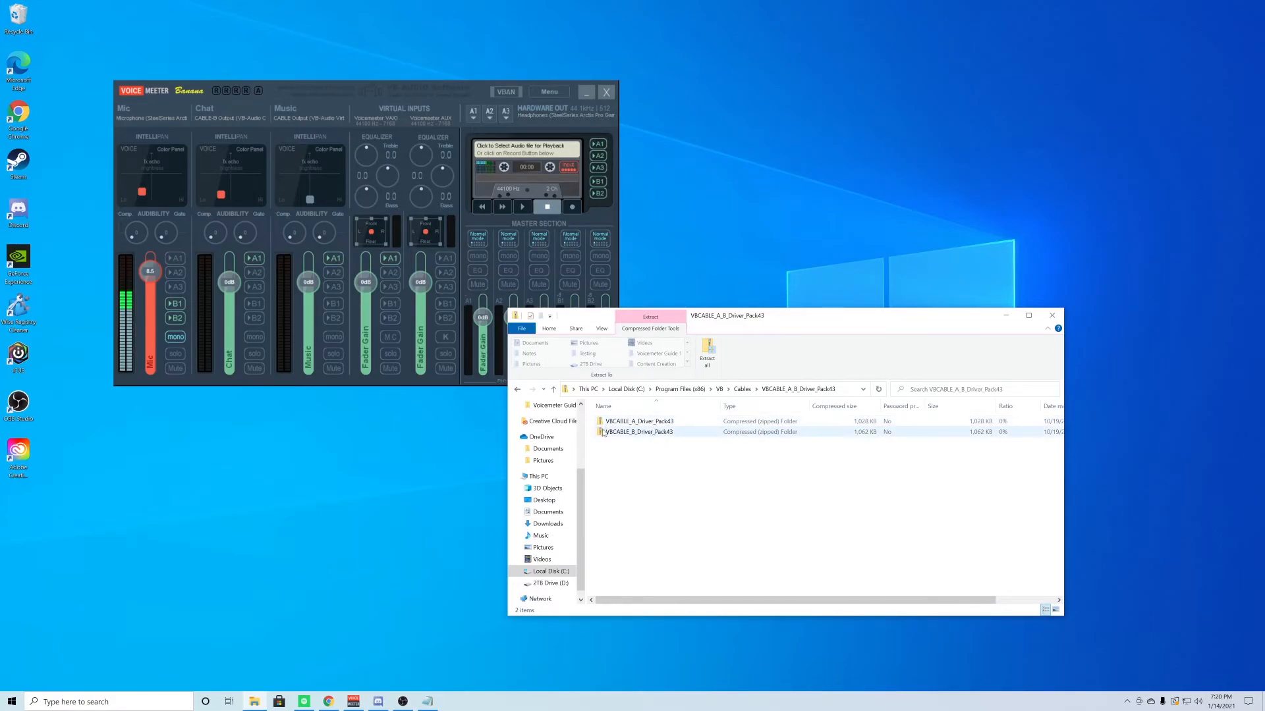
double_click(652, 422)
scroll(659, 429, down, 3)
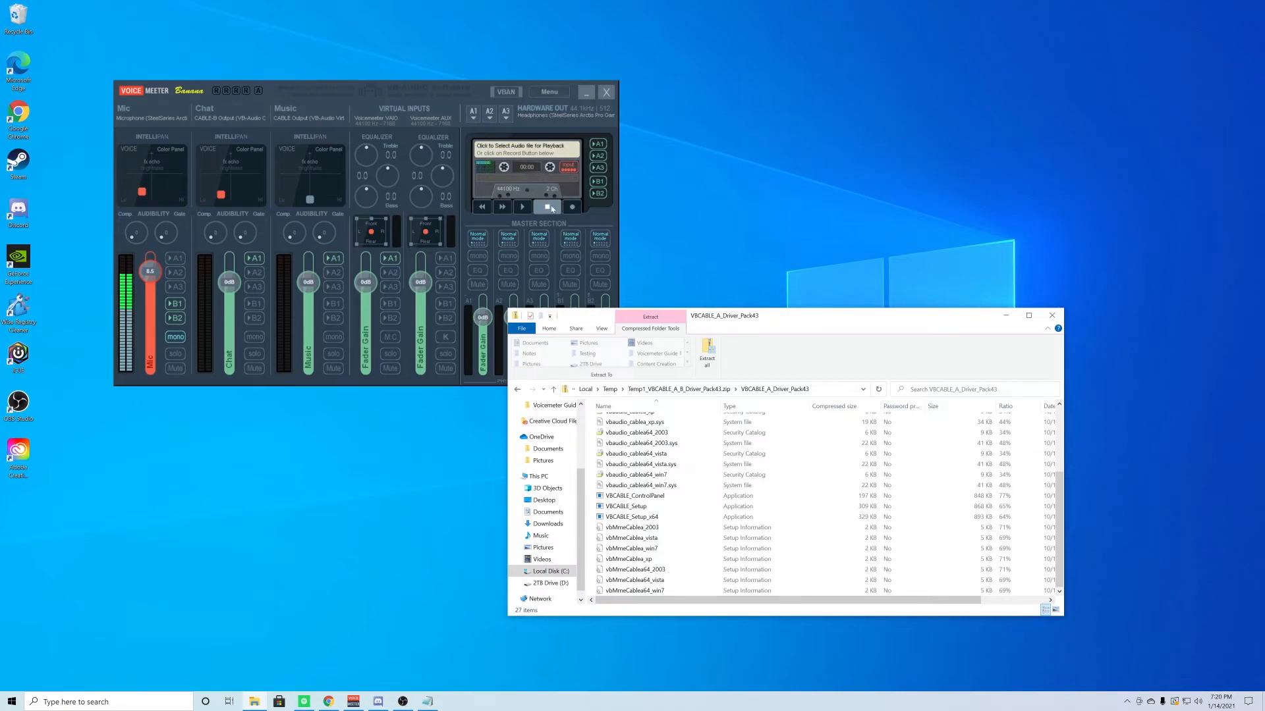
click(517, 390)
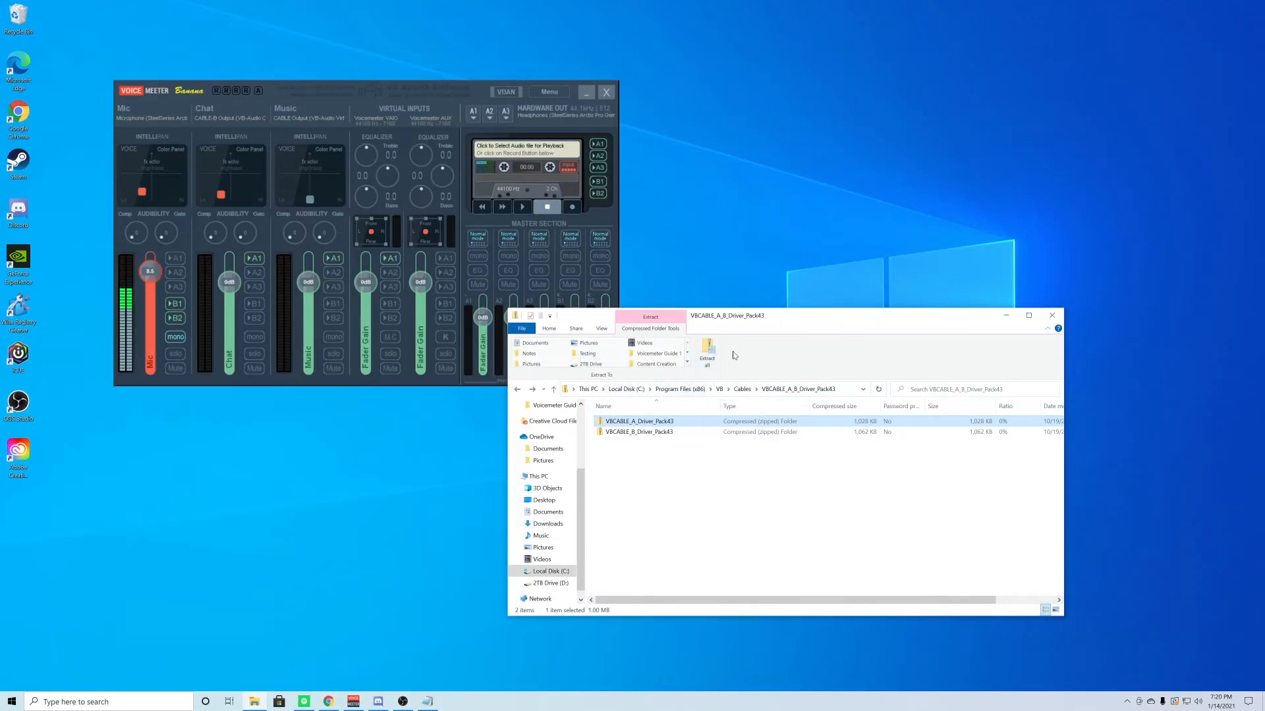
click(1051, 316)
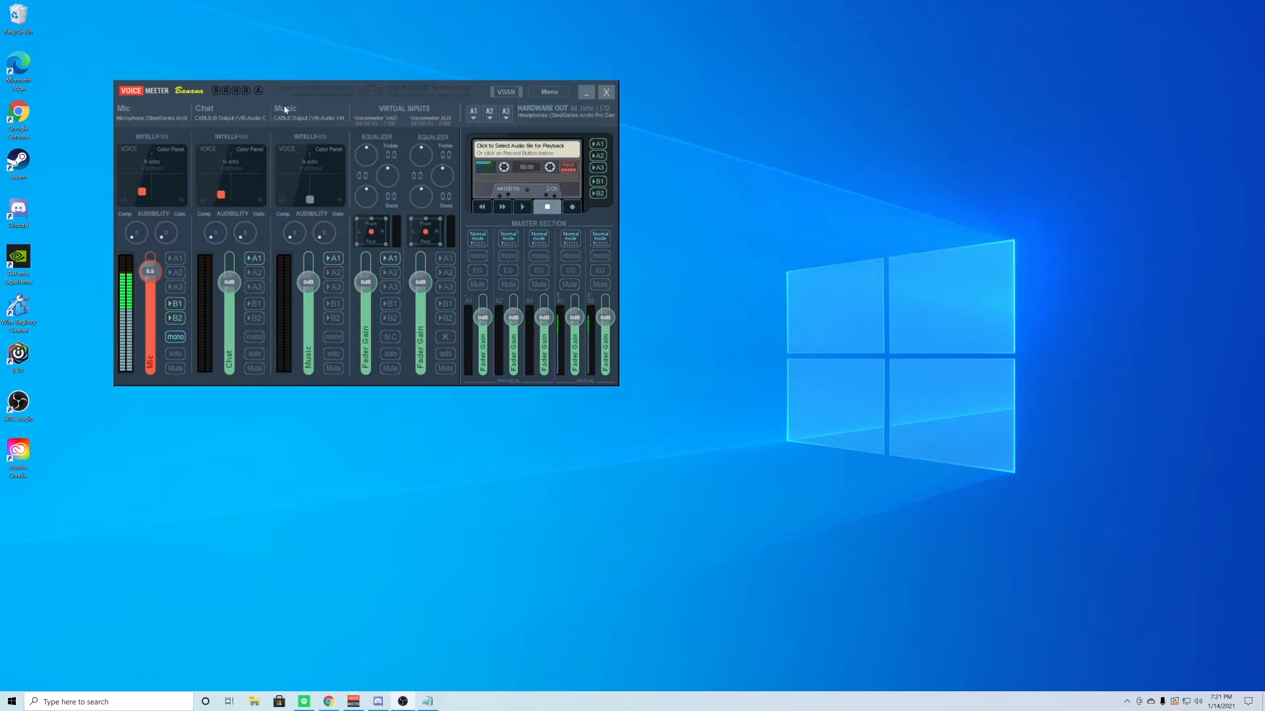
Check which input device is assigned to the Music strip in Voicemeeter, leaving the selection as it is.
click(299, 120)
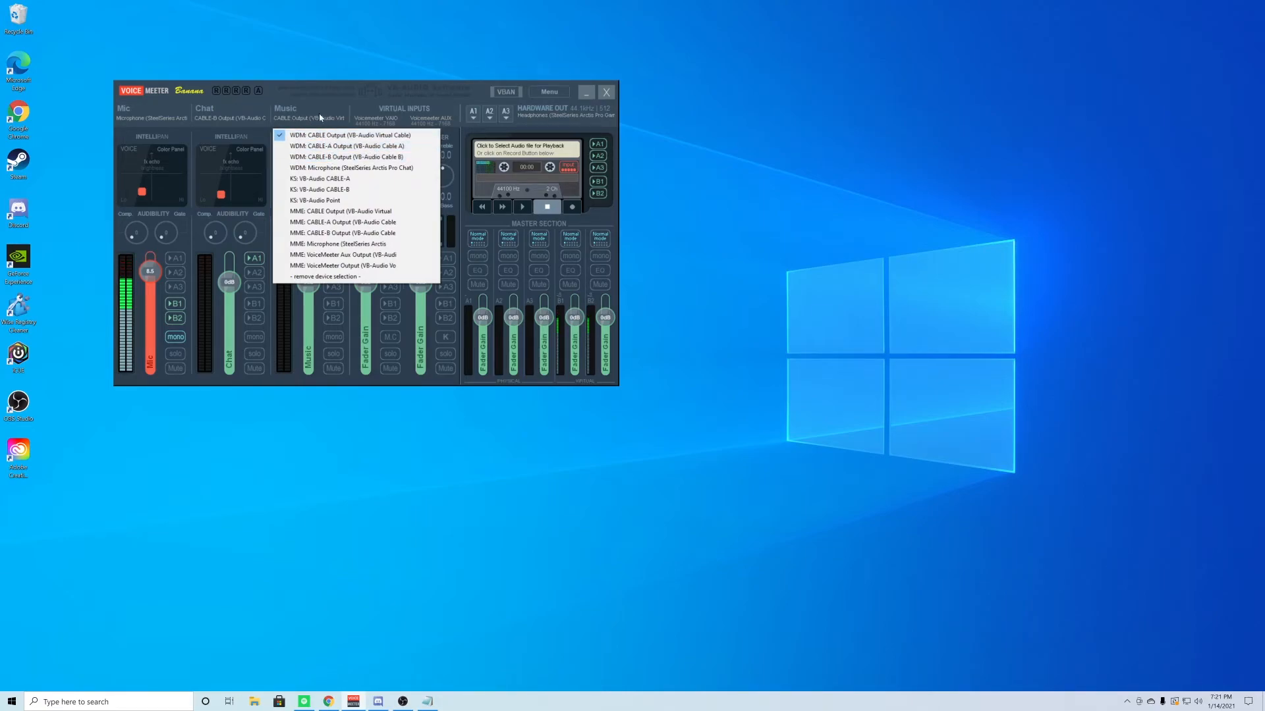
click(314, 96)
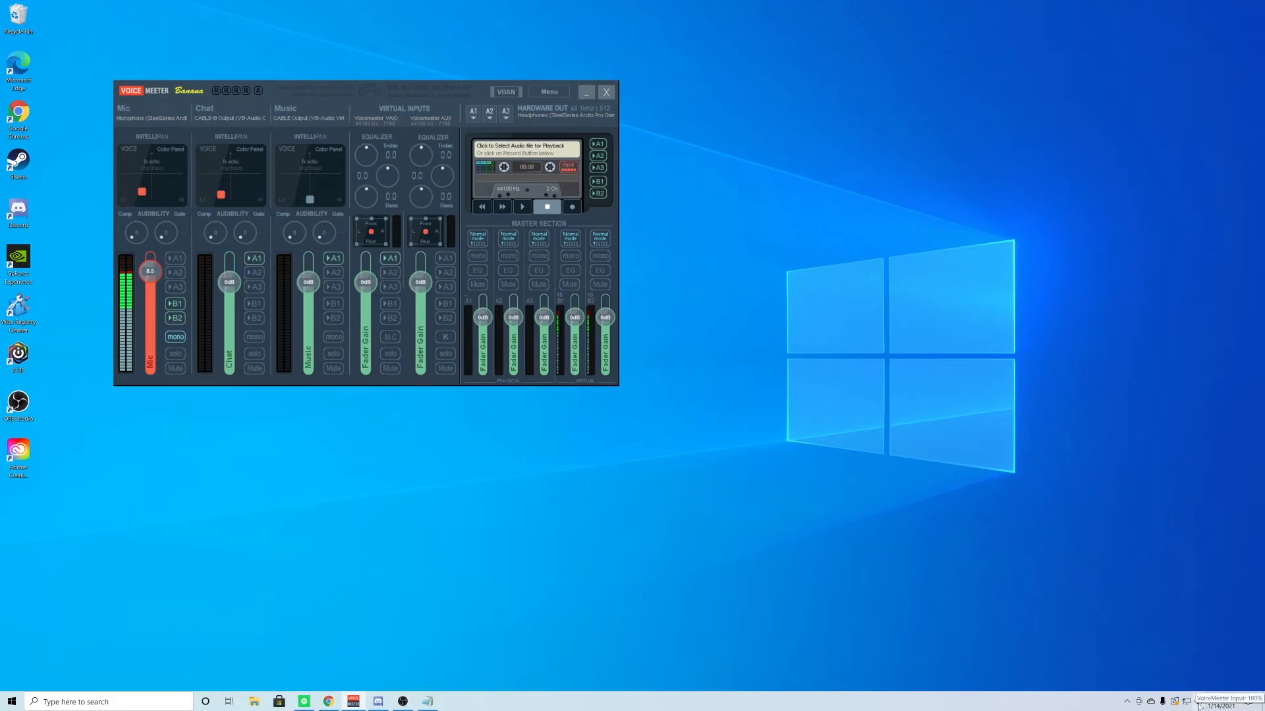
Open the Windows sound settings and examine the per-app output and input devices in App volume and device preferences.
right_click(1199, 703)
click(1175, 625)
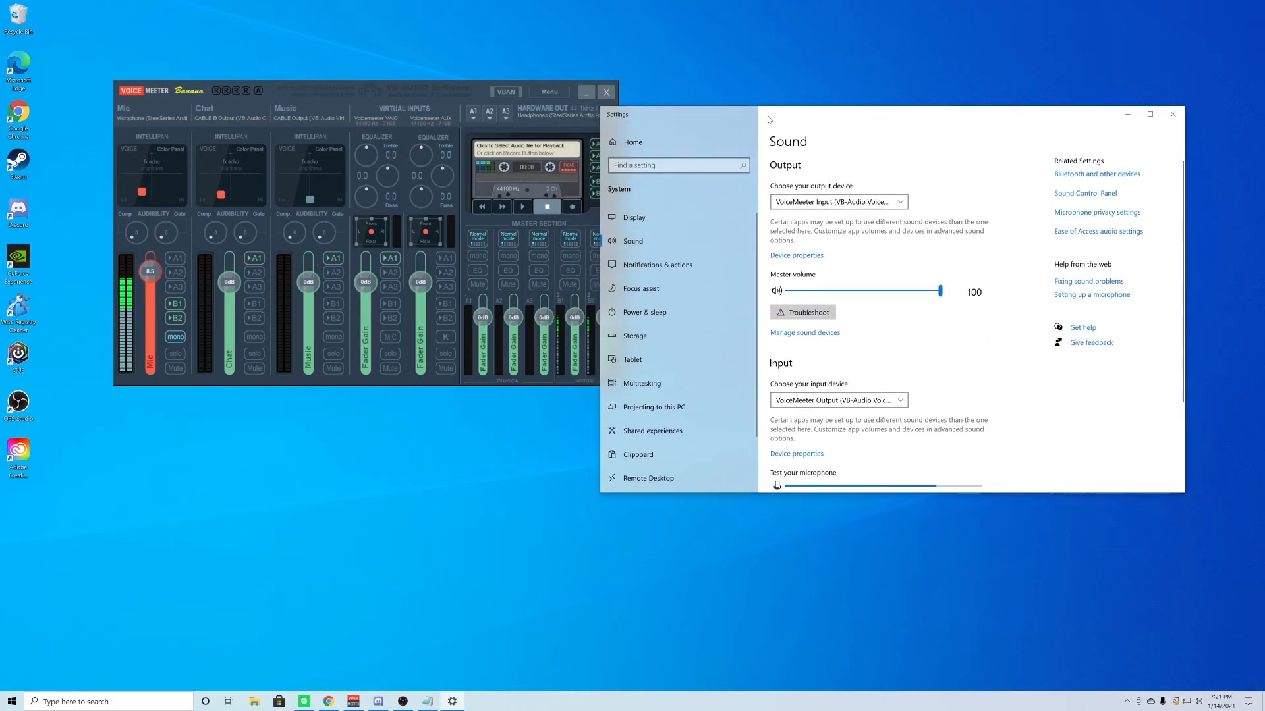
scroll(859, 384, down, 2)
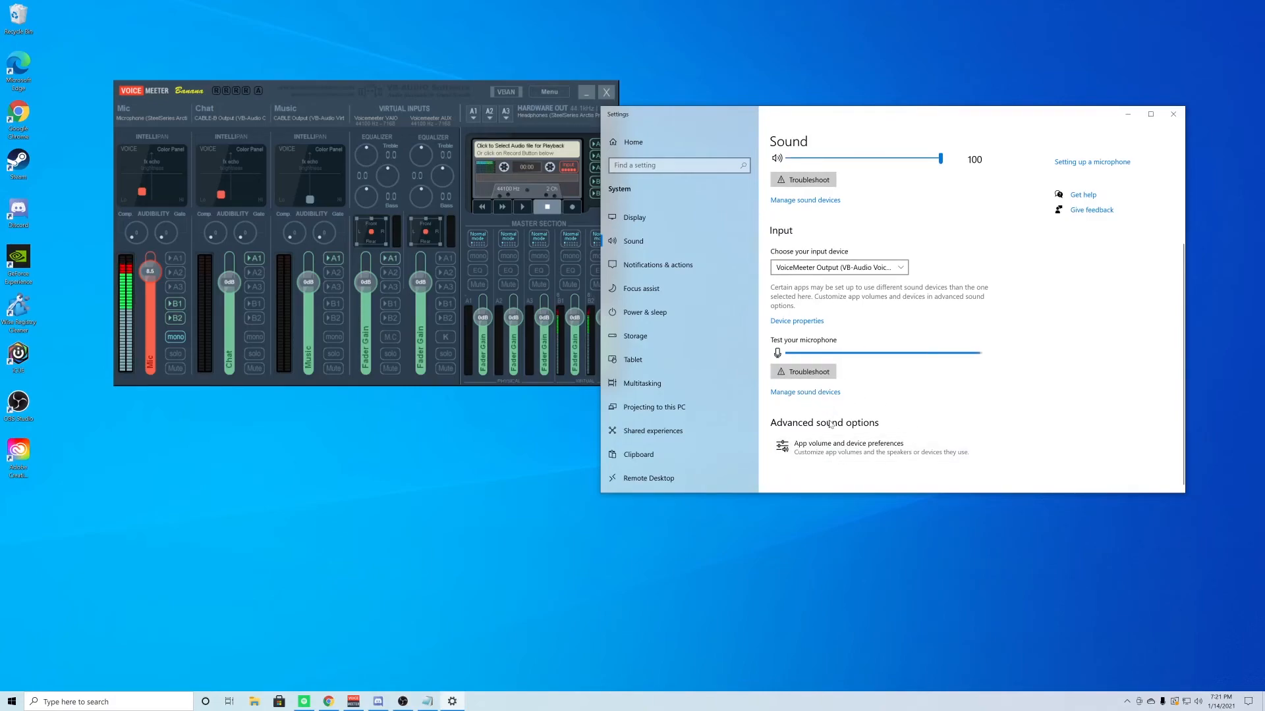
click(833, 453)
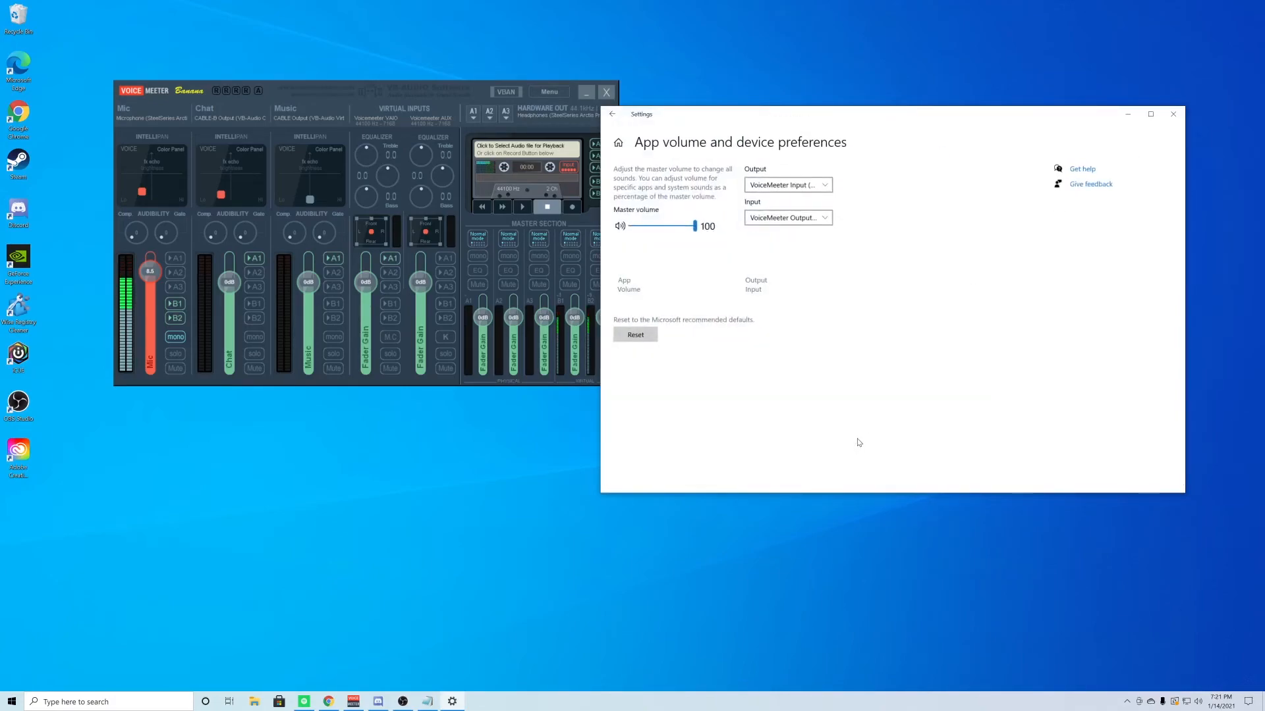
scroll(866, 327, down, 1)
scroll(866, 327, down, 1)
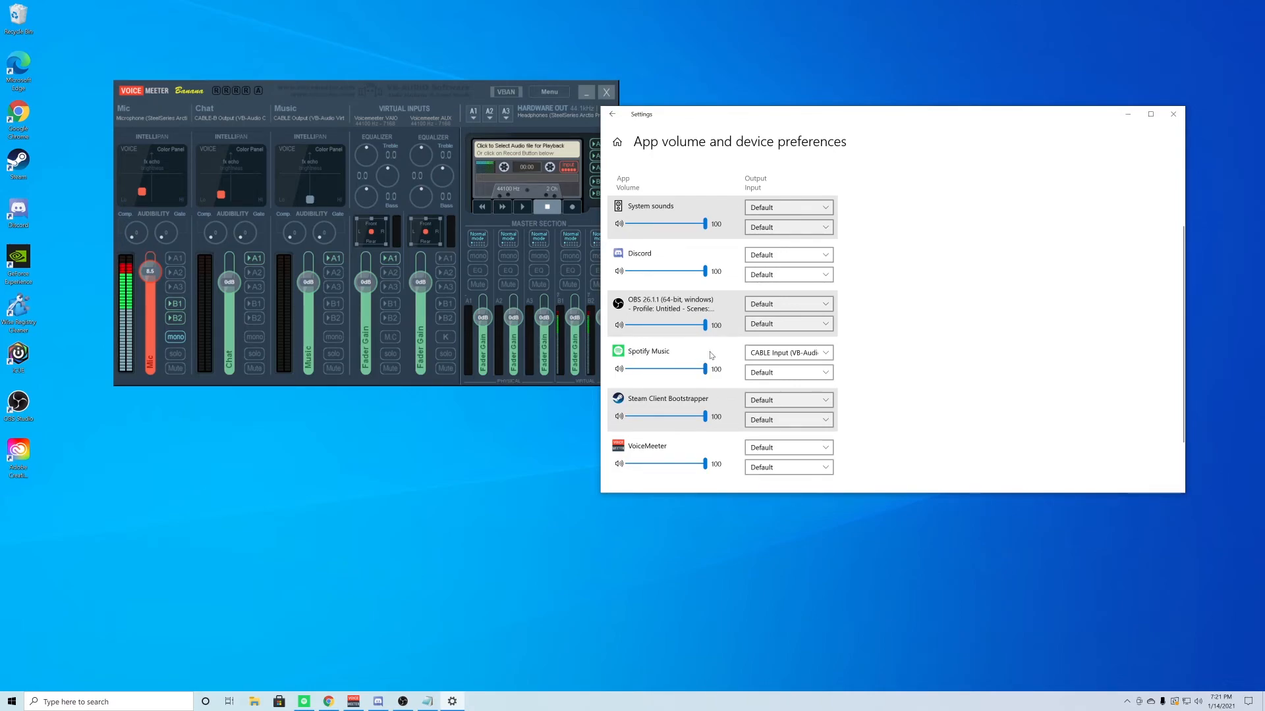
Examine the output devices available for Spotify Music, keeping CABLE Input (VB-Audio Virtual Cable) selected, and close the Windows settings.
click(801, 354)
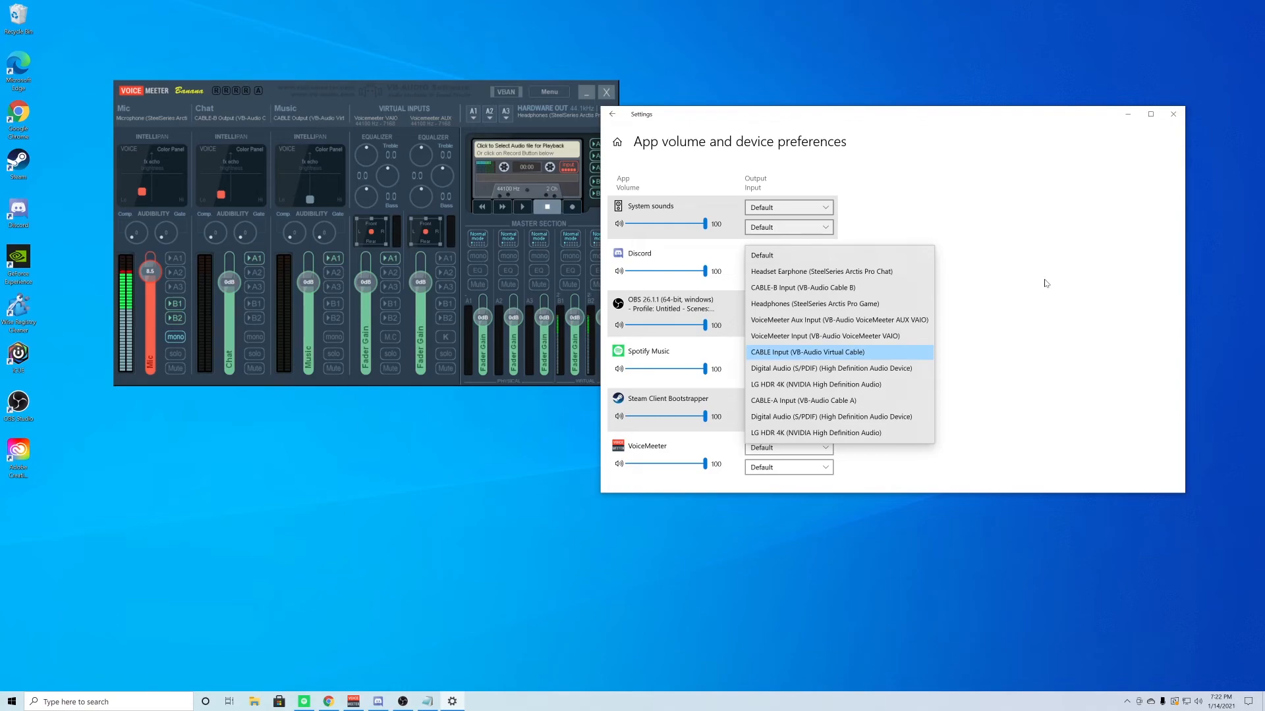
click(1073, 271)
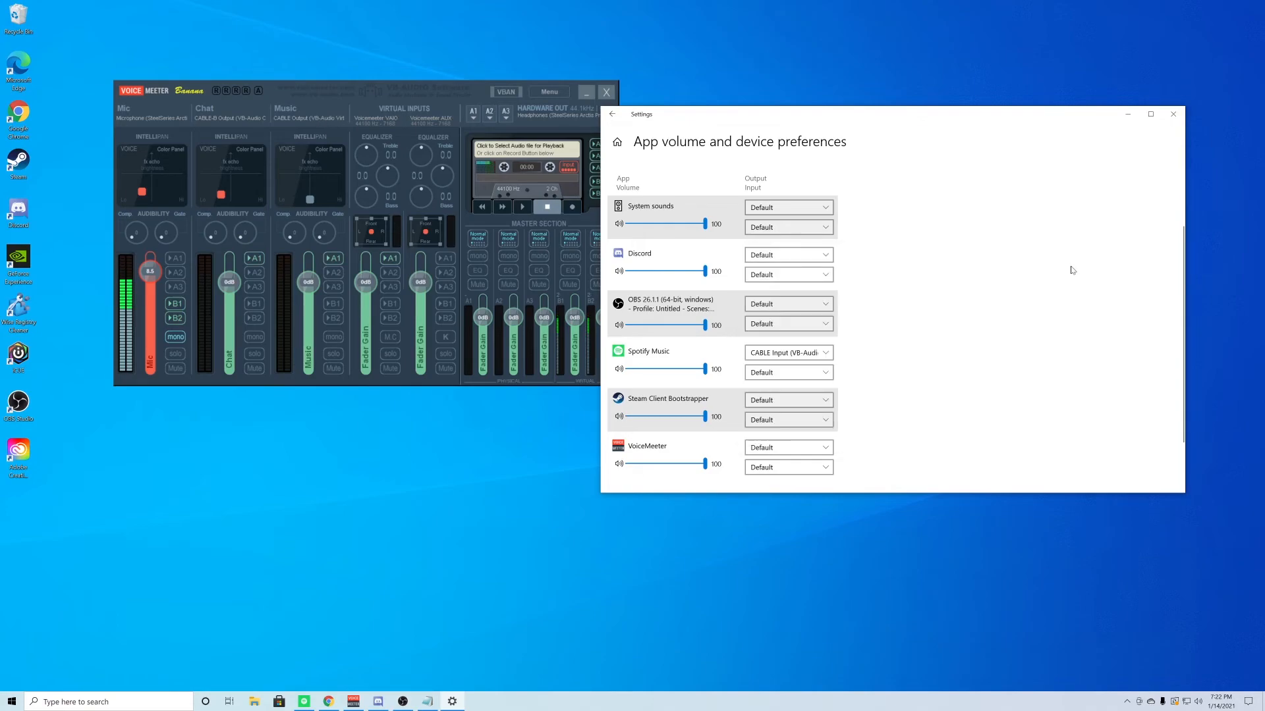
click(1170, 114)
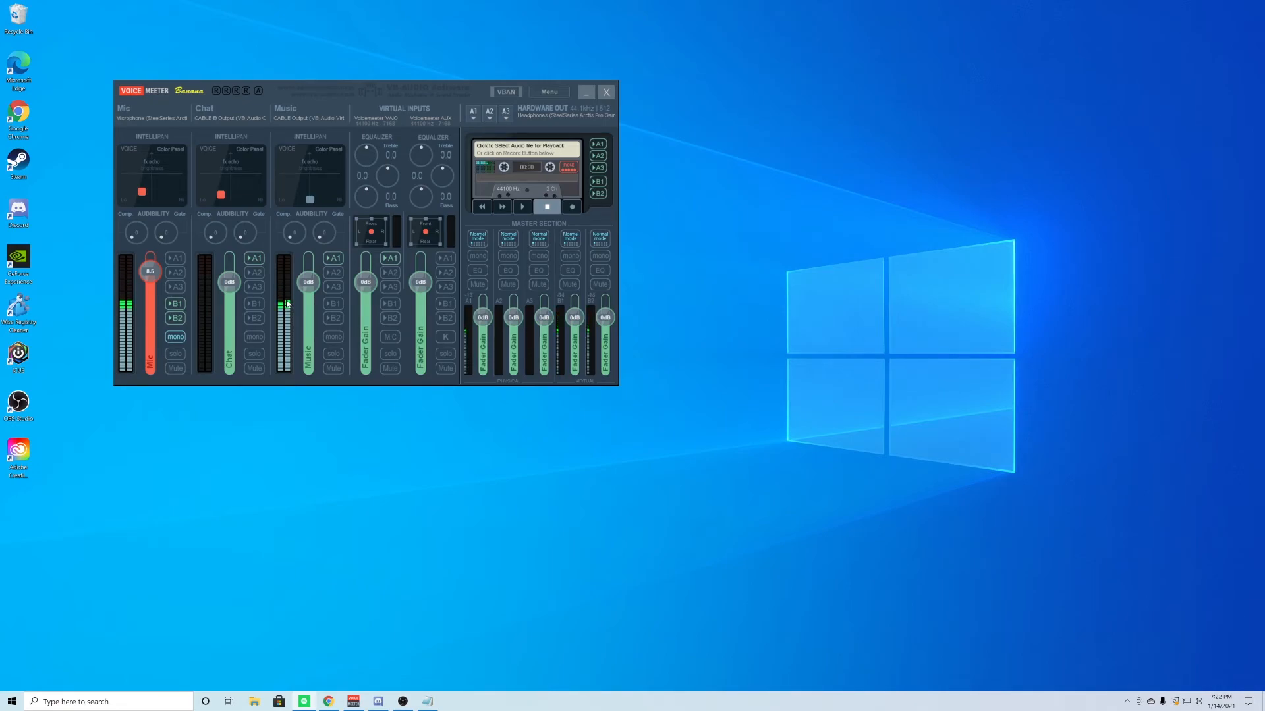
Test muting and unmuting the Music strip in Voicemeeter and the Music source in the OBS audio mixer.
click(332, 370)
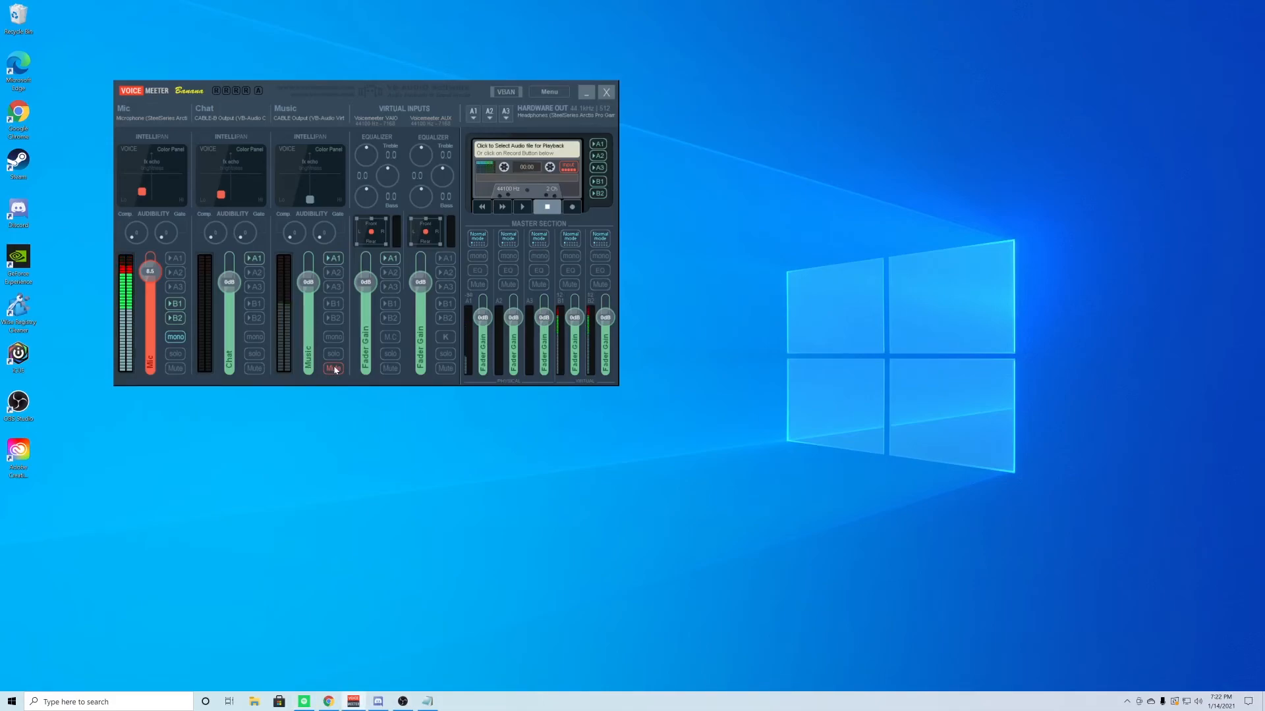
click(334, 369)
click(403, 701)
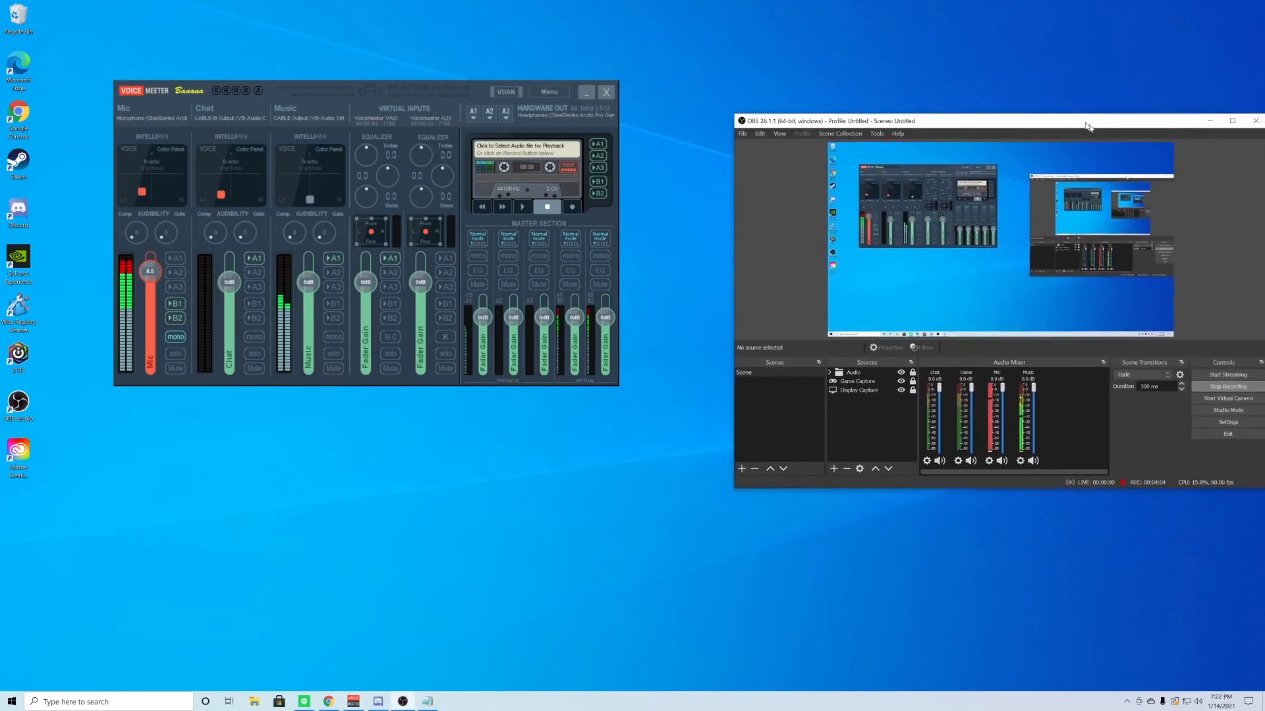
click(990, 435)
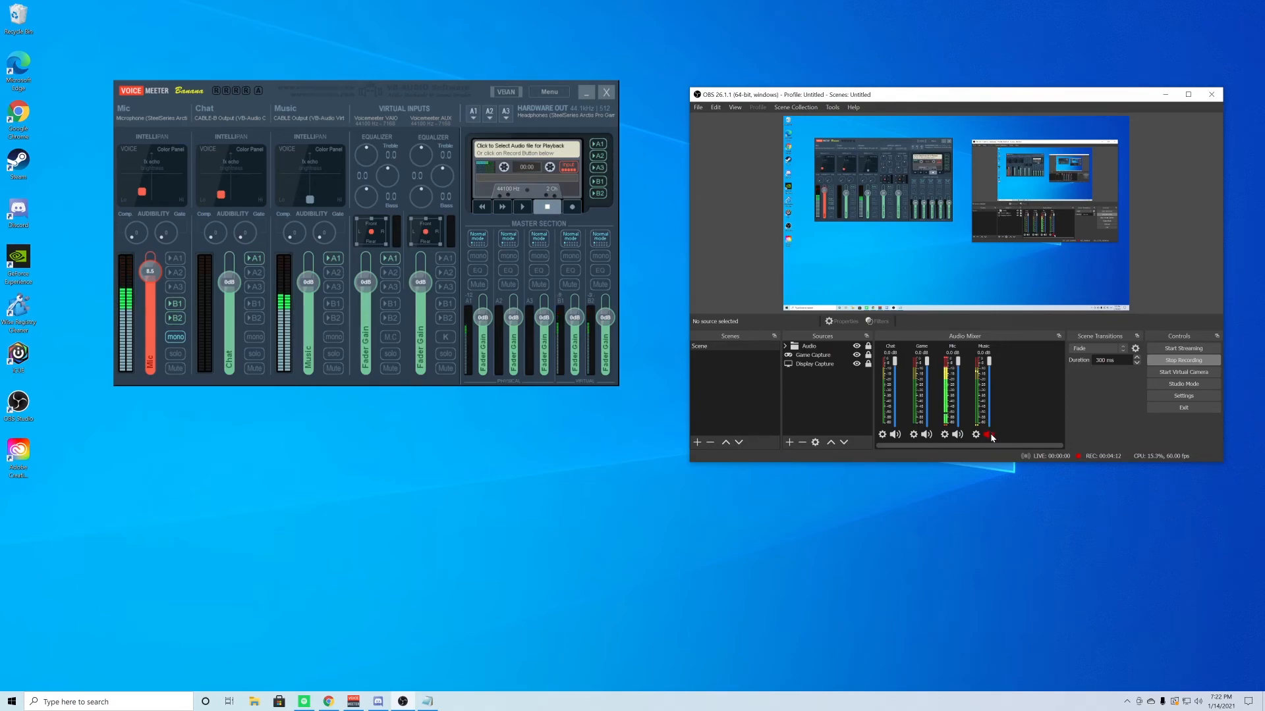
click(990, 436)
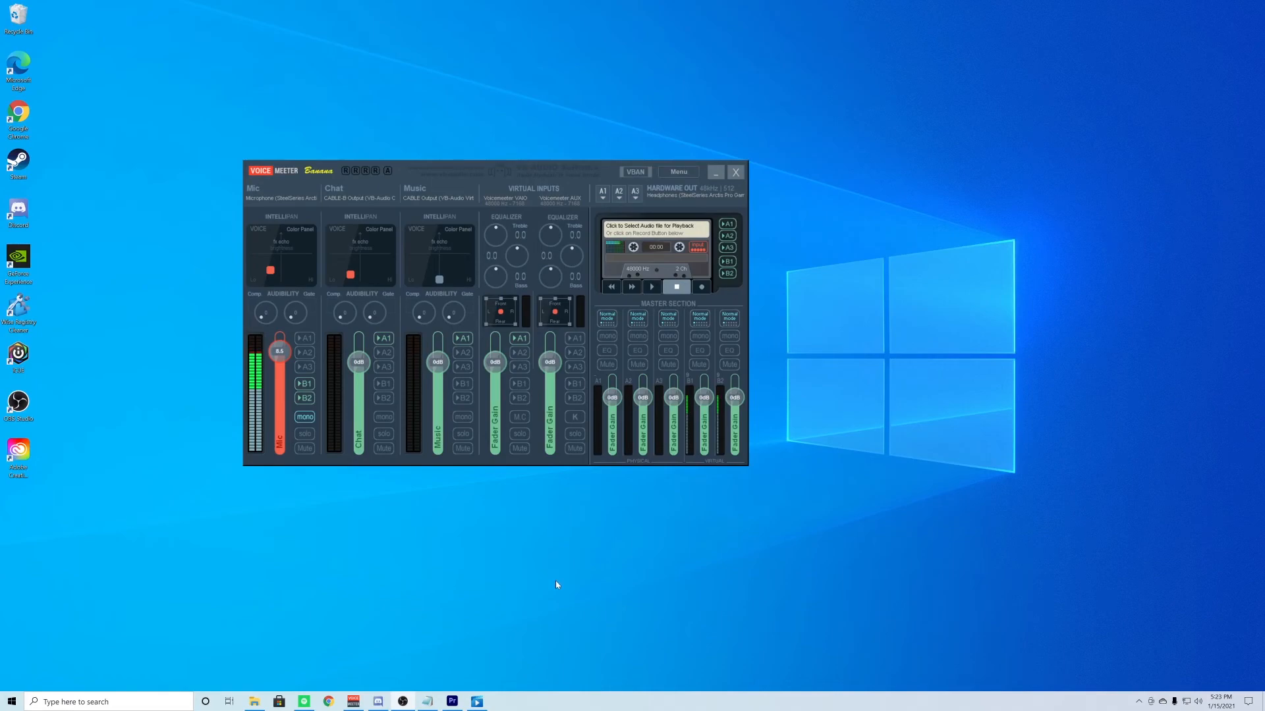
Switch to Premiere Pro, add Dis Example.mp4 to the Intro sequence after the existing clips, and shift it closer to them.
mouse_move(452, 702)
click(501, 635)
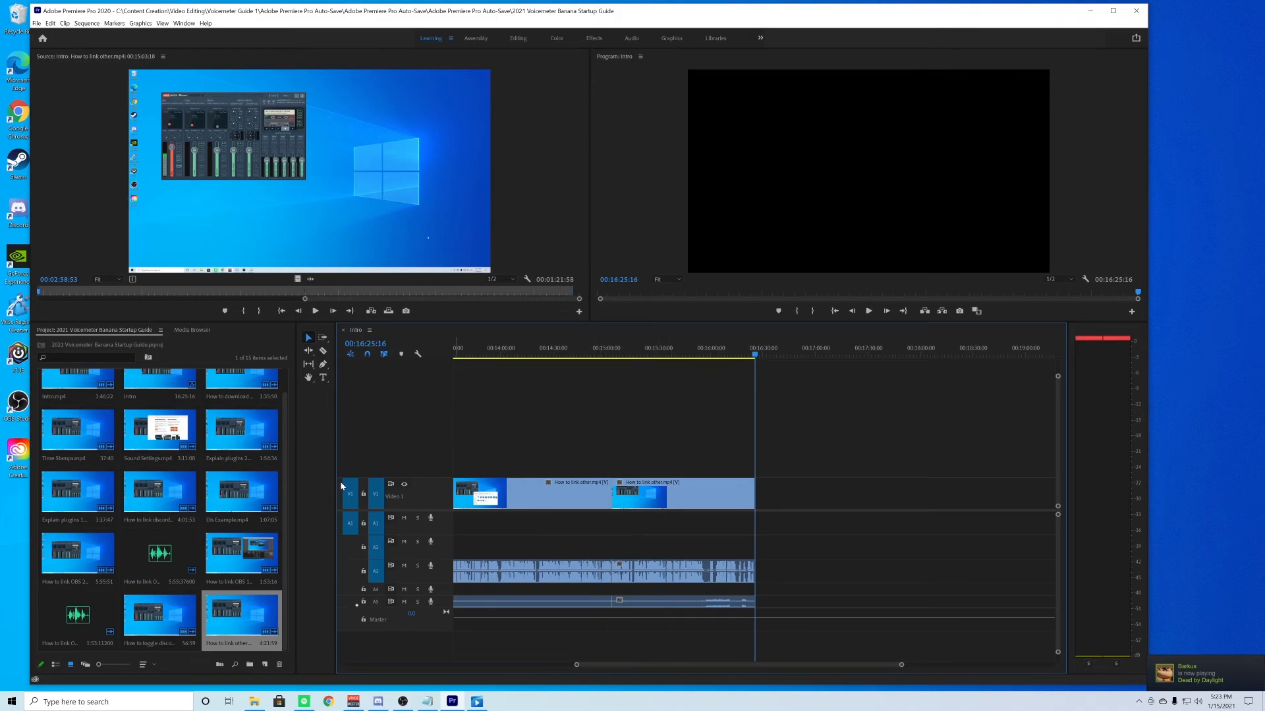
click(241, 498)
drag(384, 499, 842, 522)
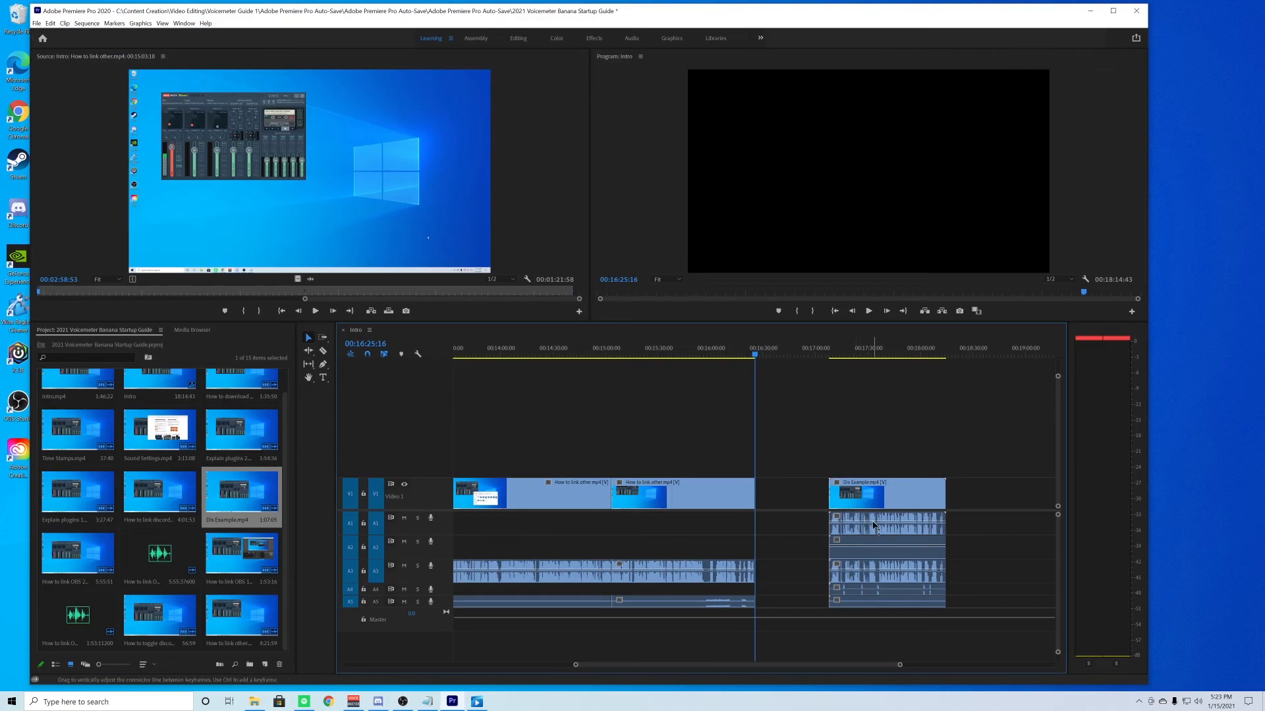
click(880, 523)
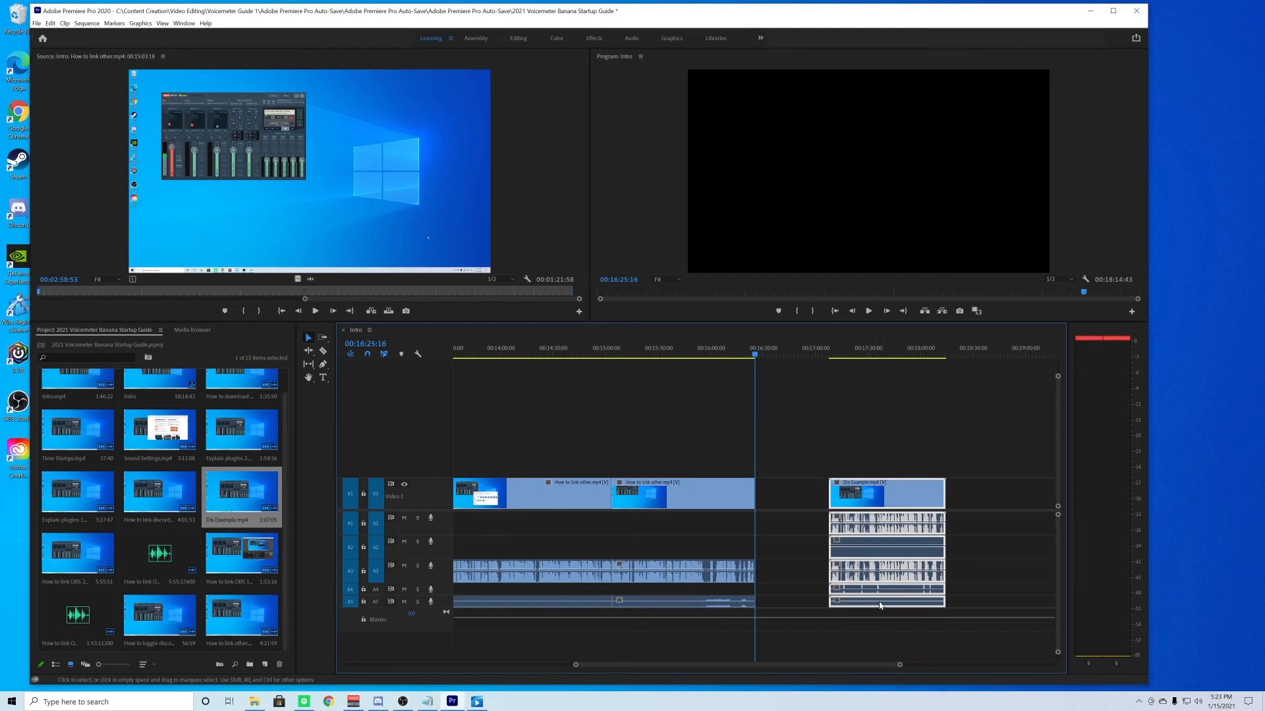
drag(907, 498, 869, 498)
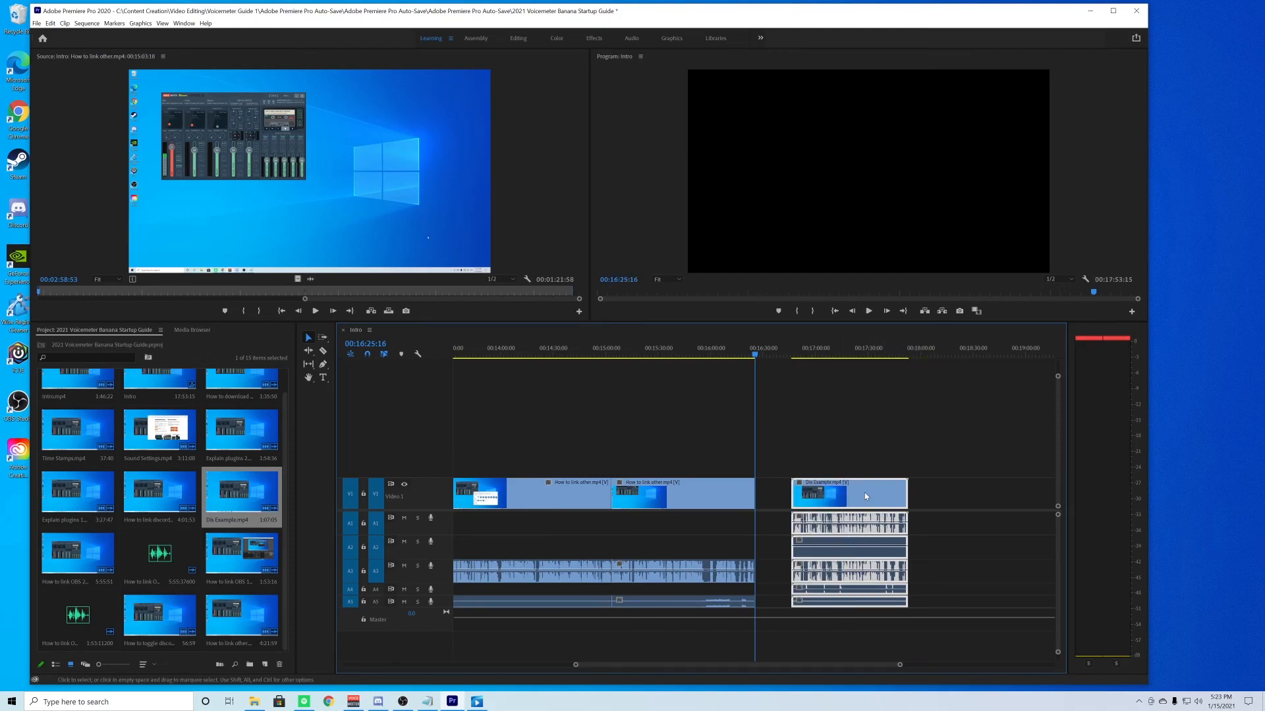